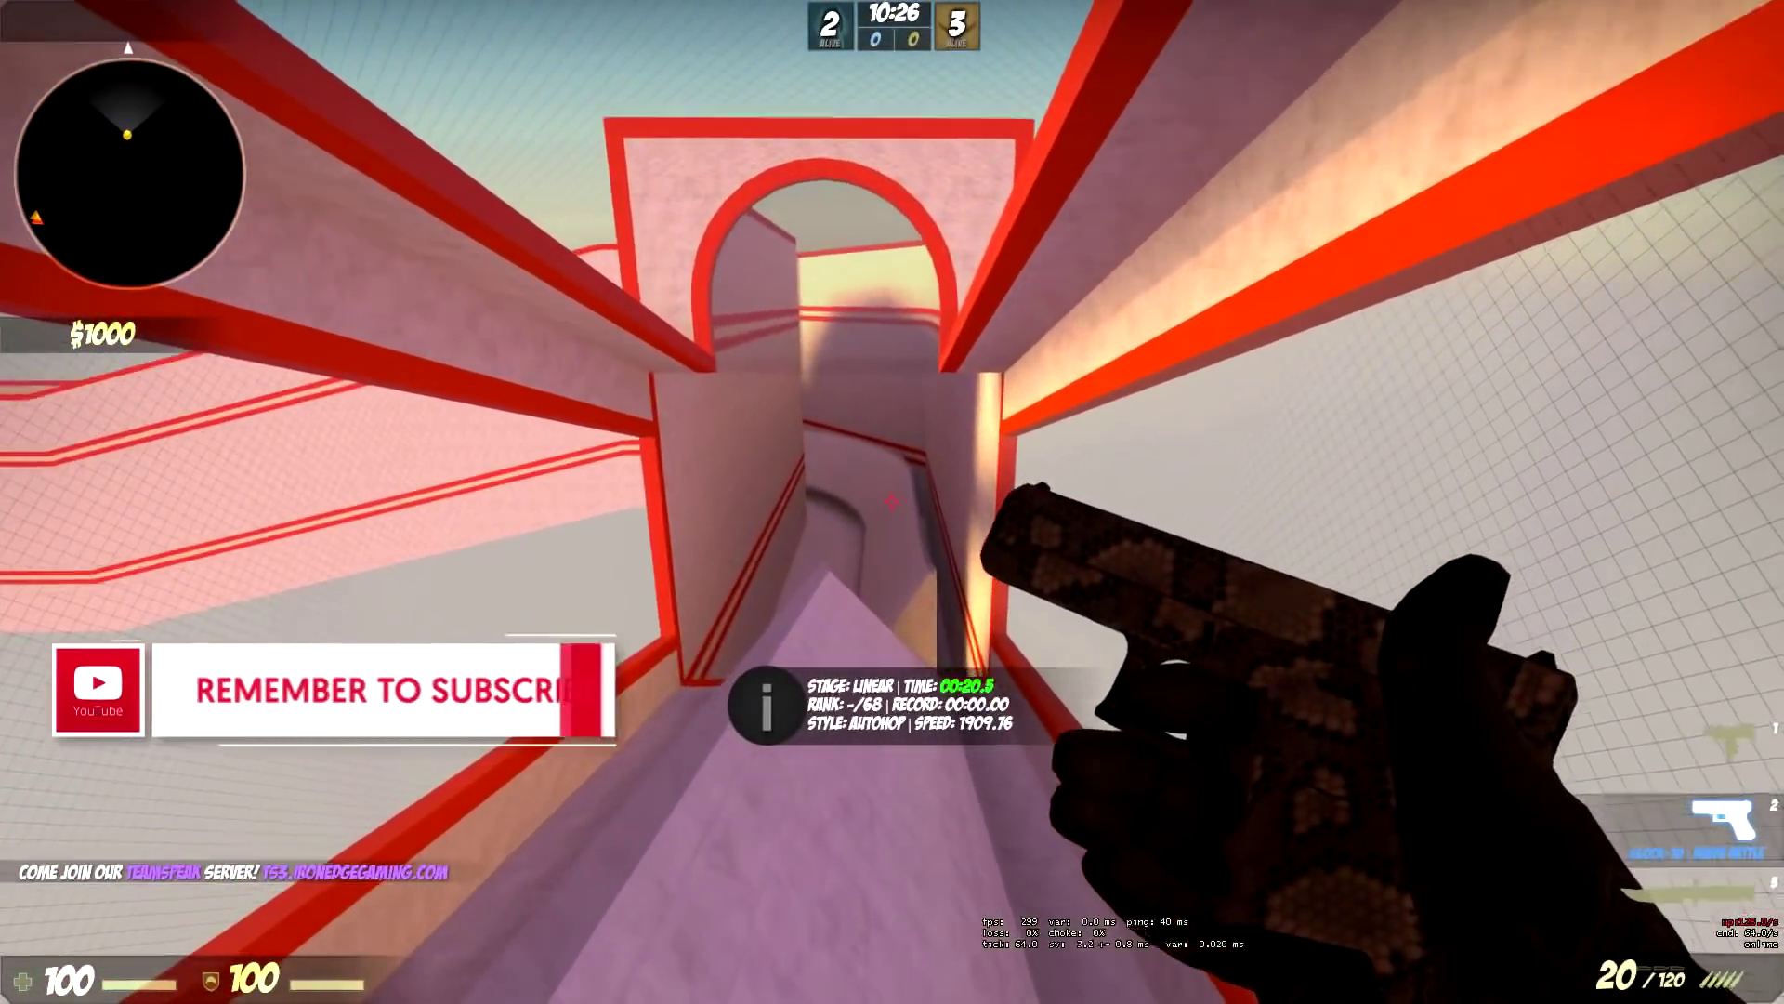
Switch from the Glock to the MAC-10 while surfing in Counter-Strike: Global Offensive
key(1)
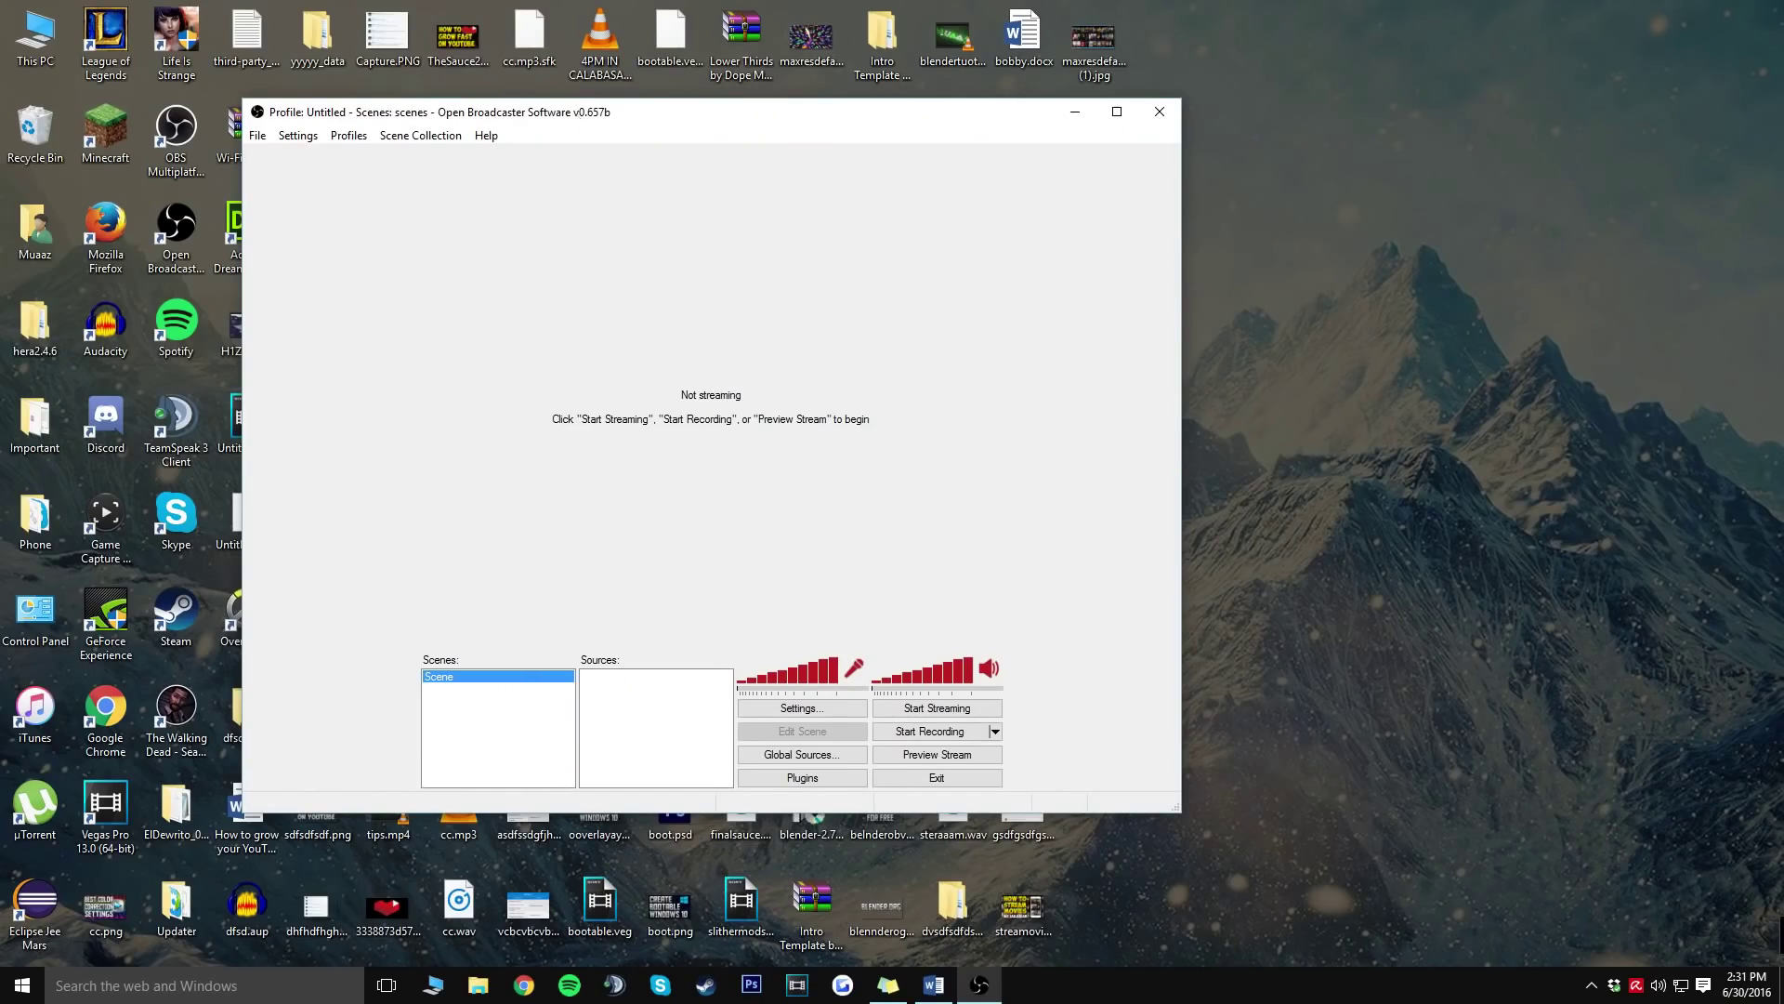
Maximize OBS and remove the default 'Scene' from the Scenes list
drag(664, 111, 664, 4)
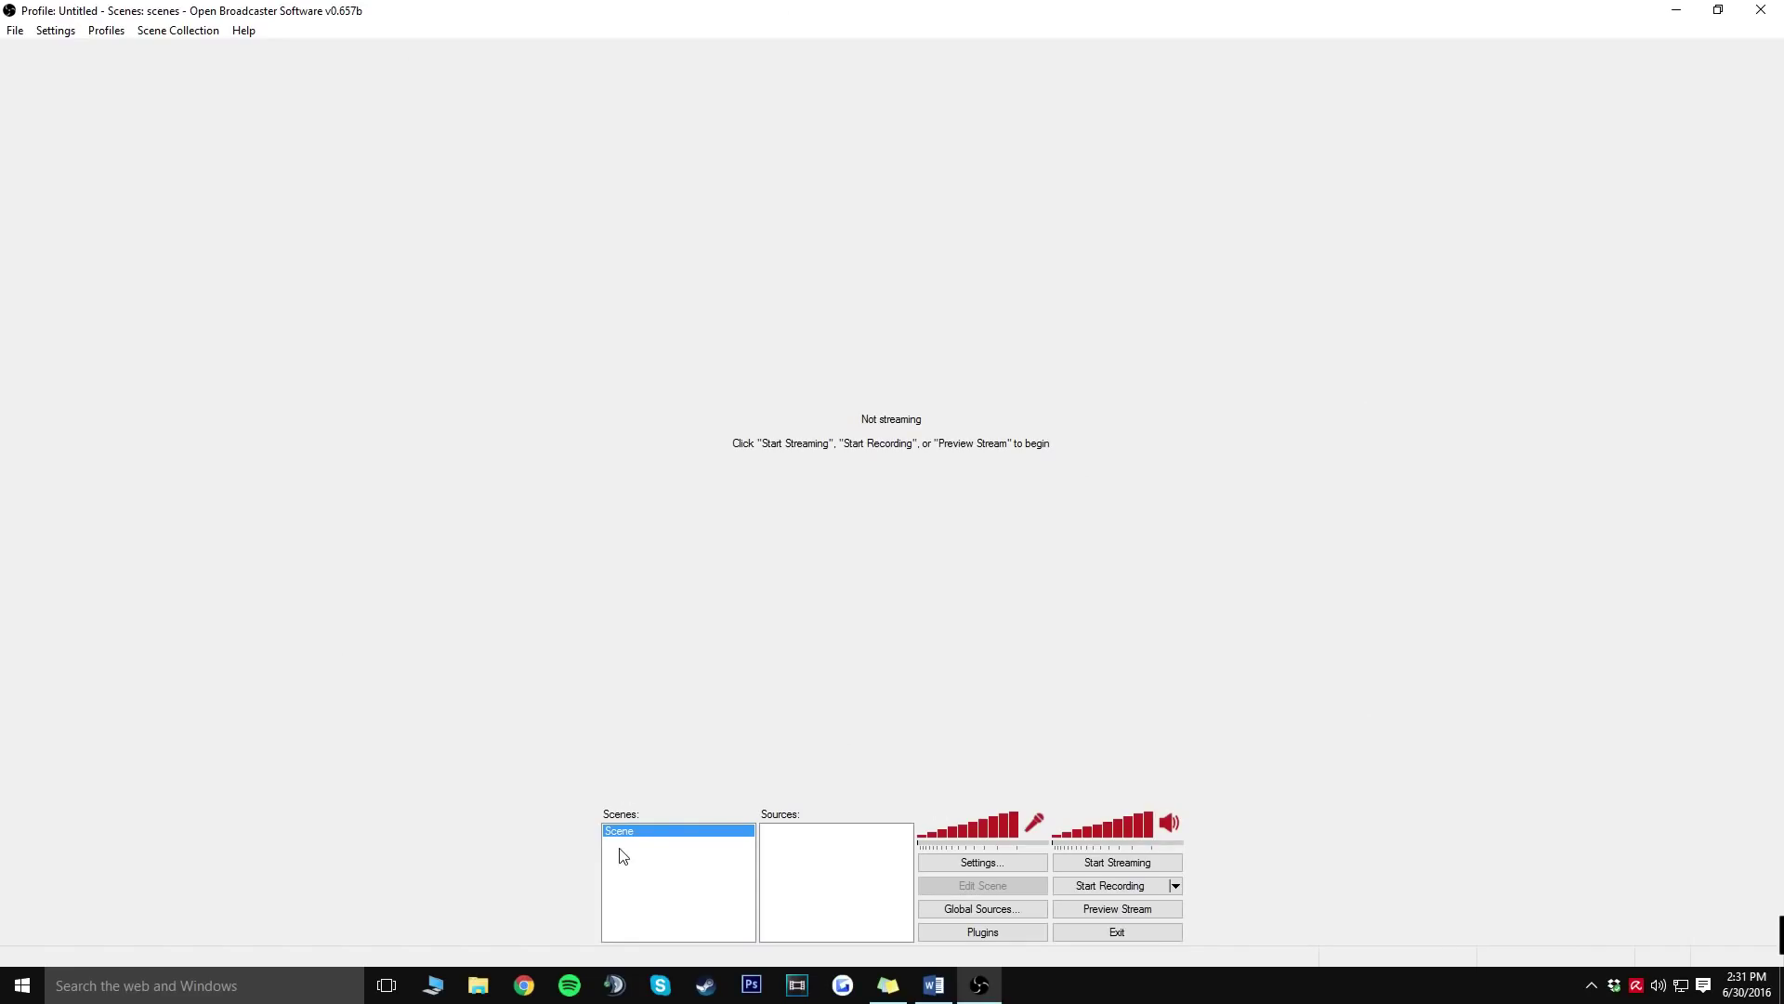
right_click(656, 836)
click(701, 728)
click(911, 554)
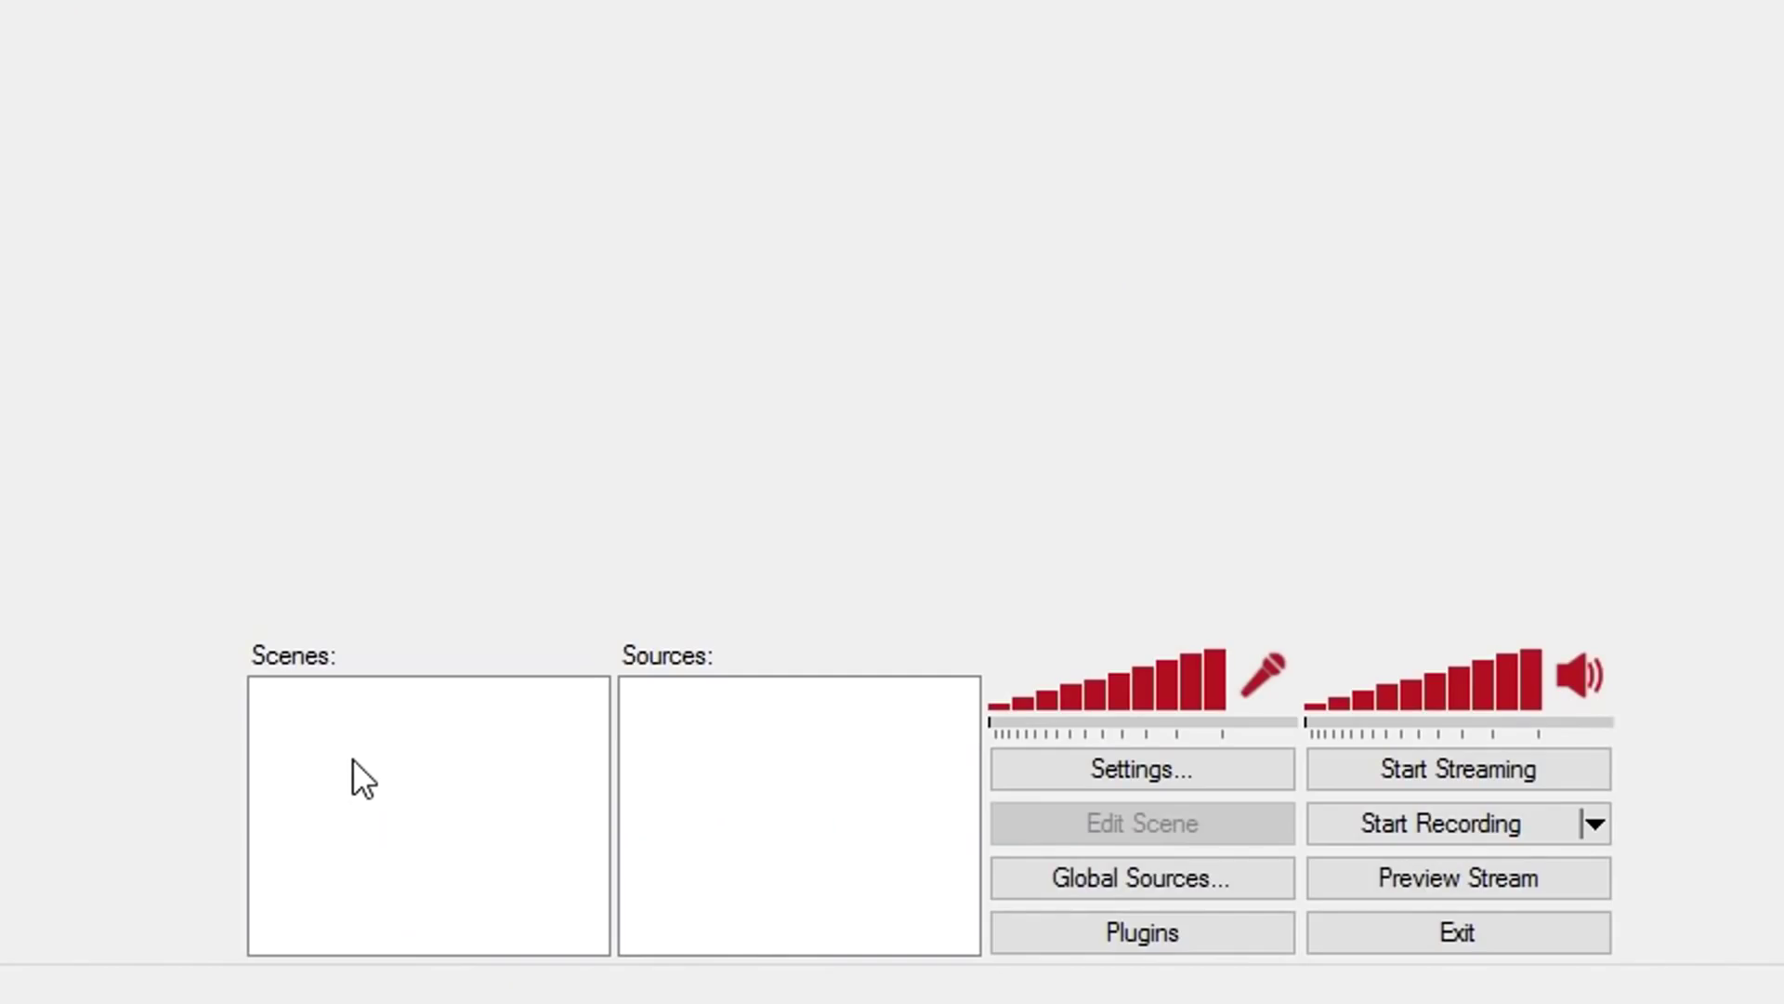
Add a scene named 'Stream' to the empty Scenes list
right_click(365, 749)
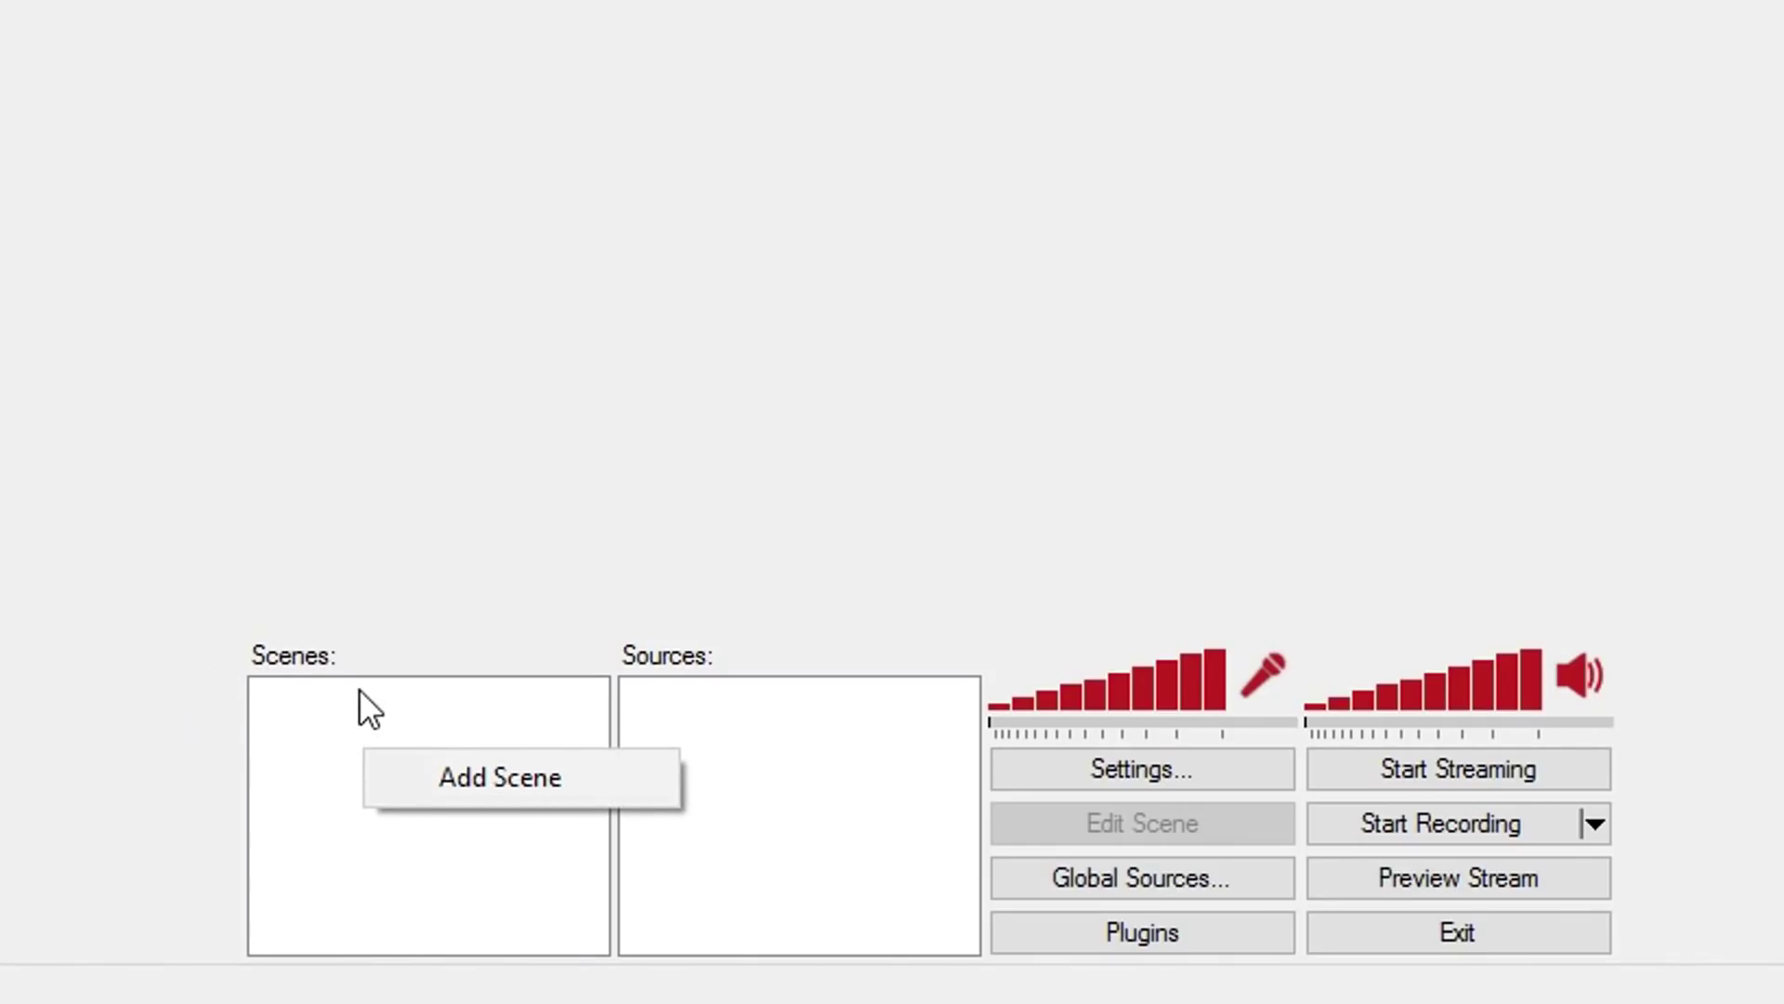
click(422, 773)
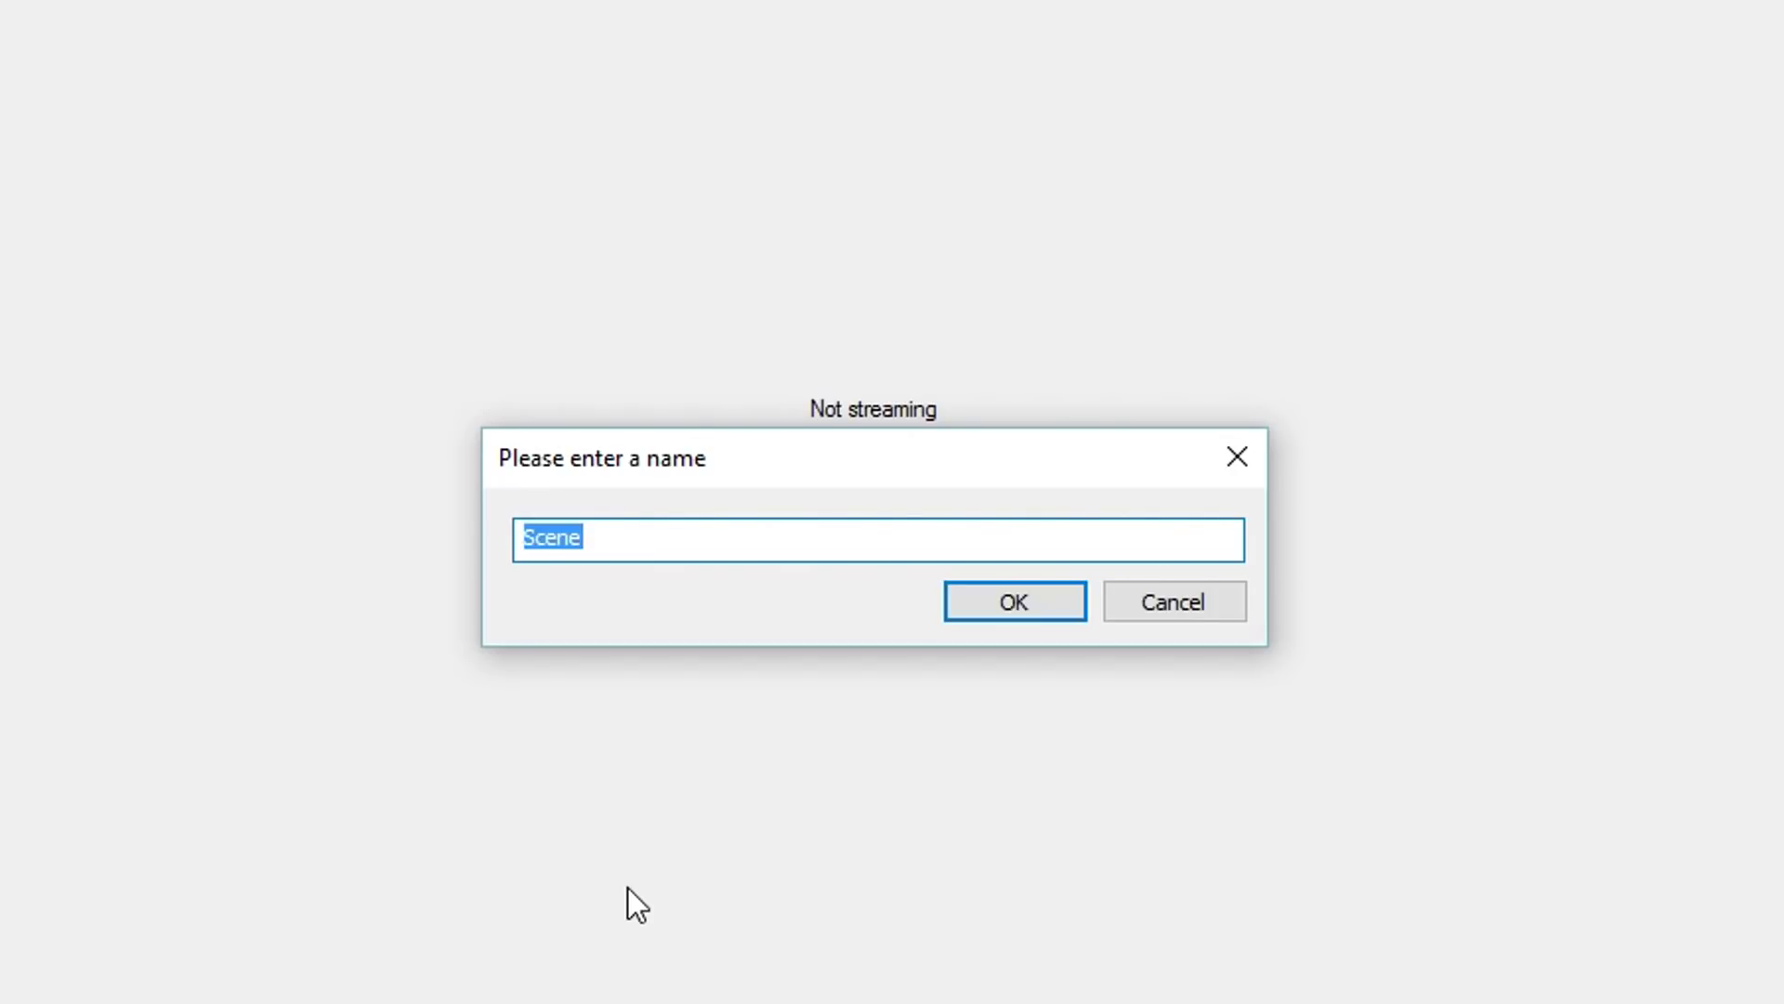
text(Stream)
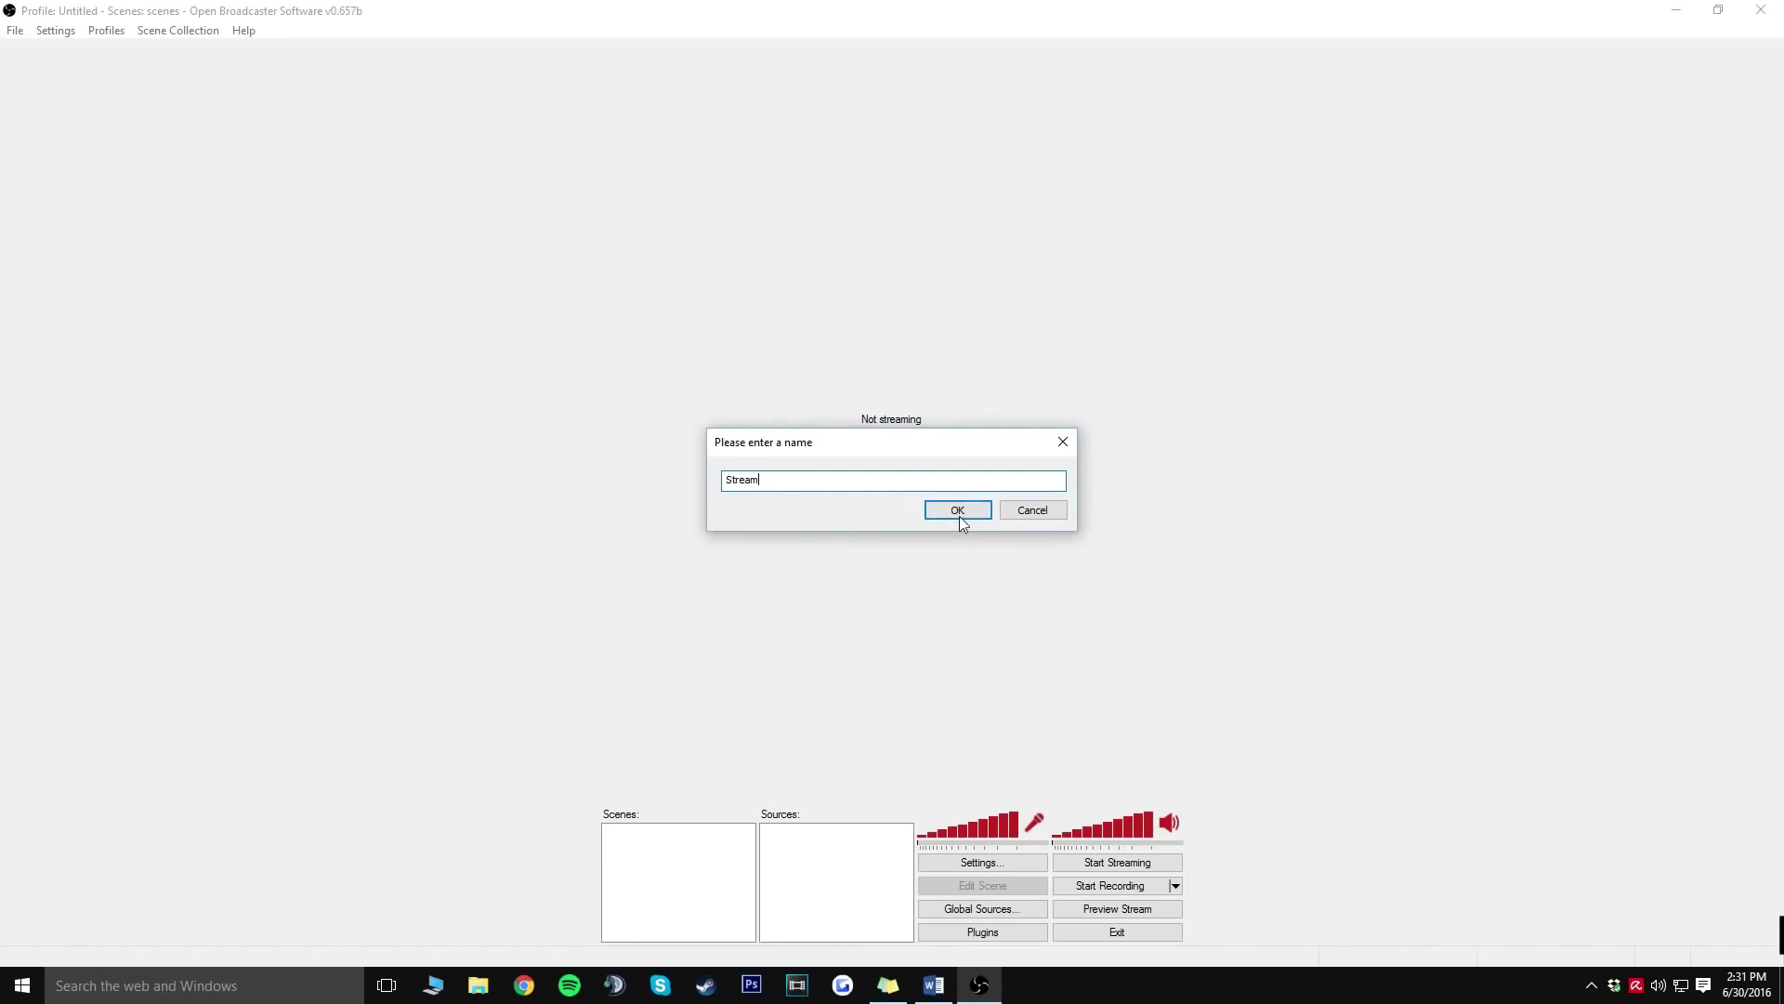
click(959, 515)
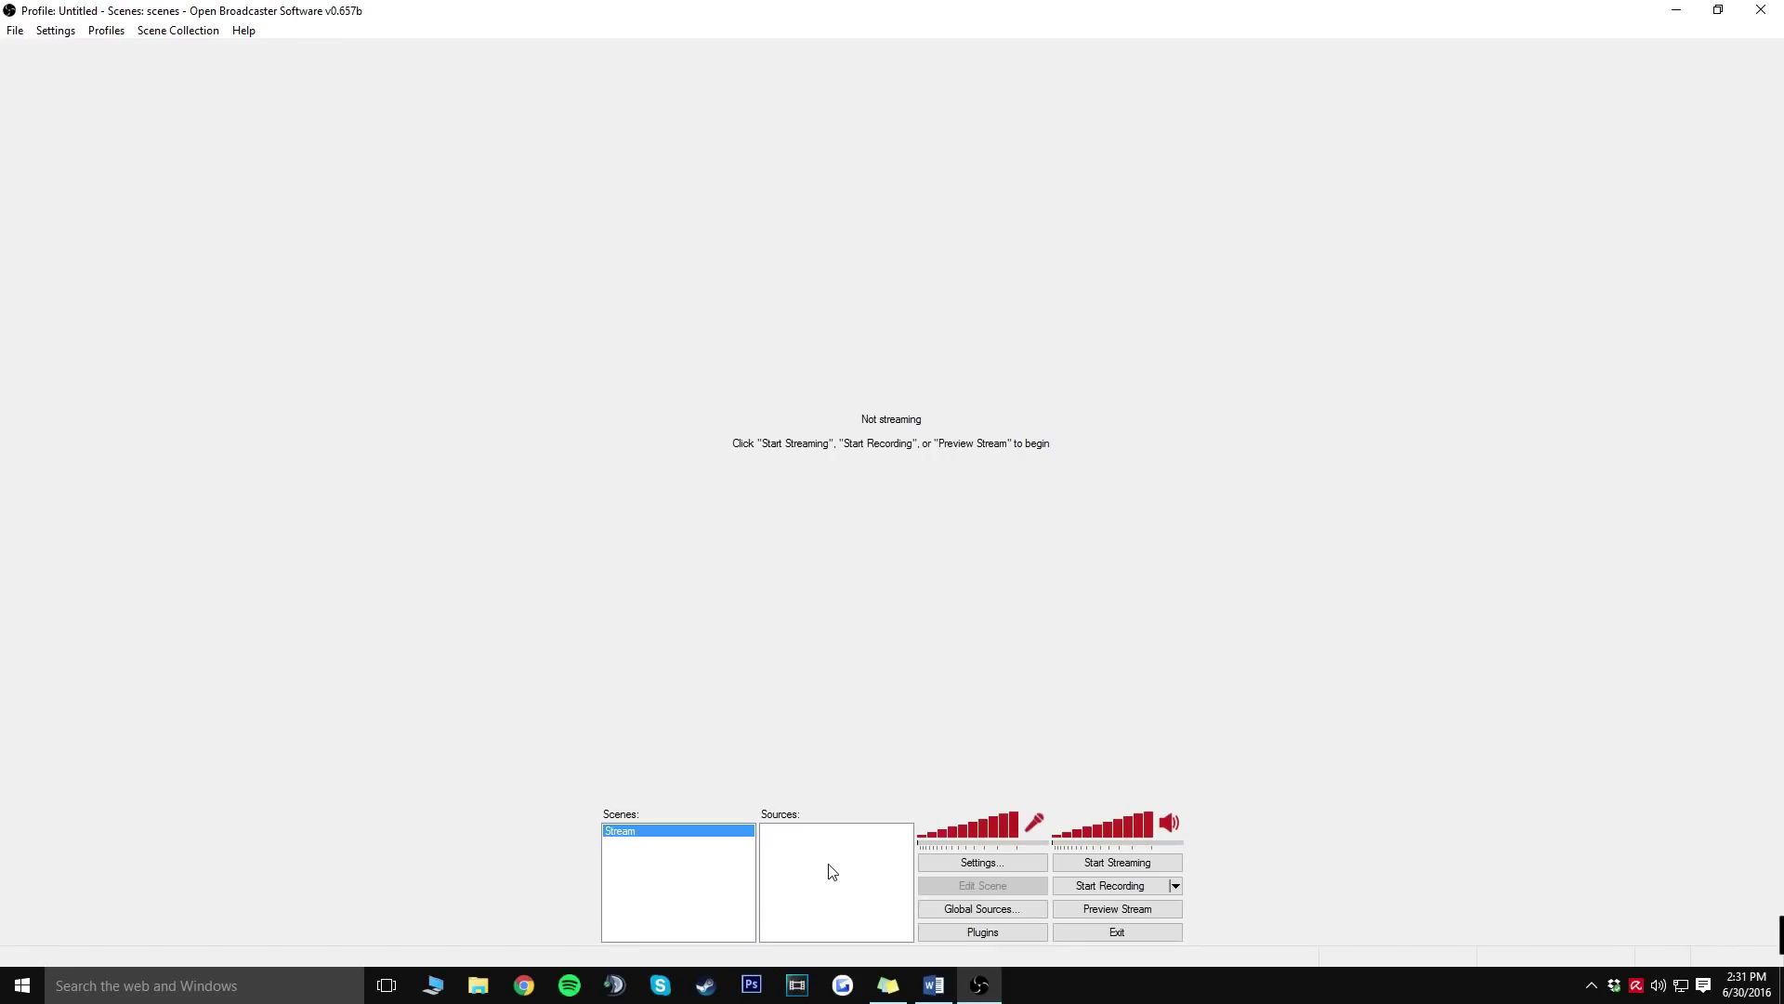
Add a Monitor Capture source of monitor 1 under its default name, then maximize OBS
right_click(551, 780)
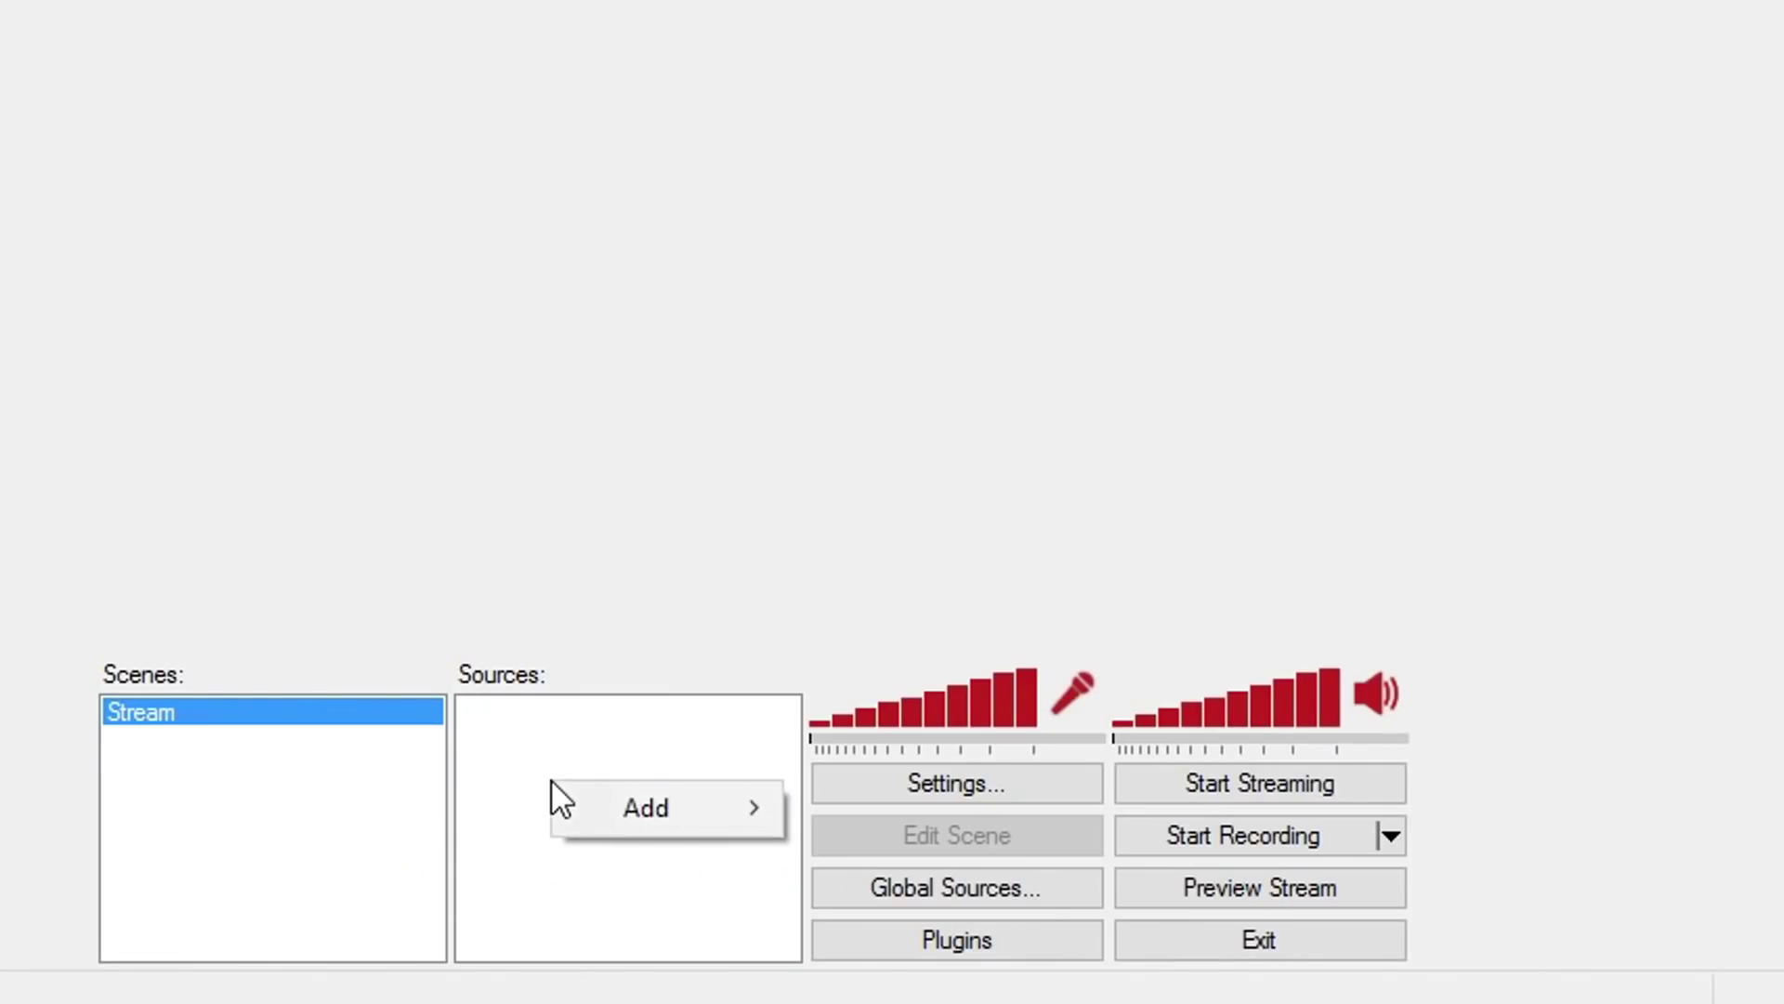
mouse_move(622, 805)
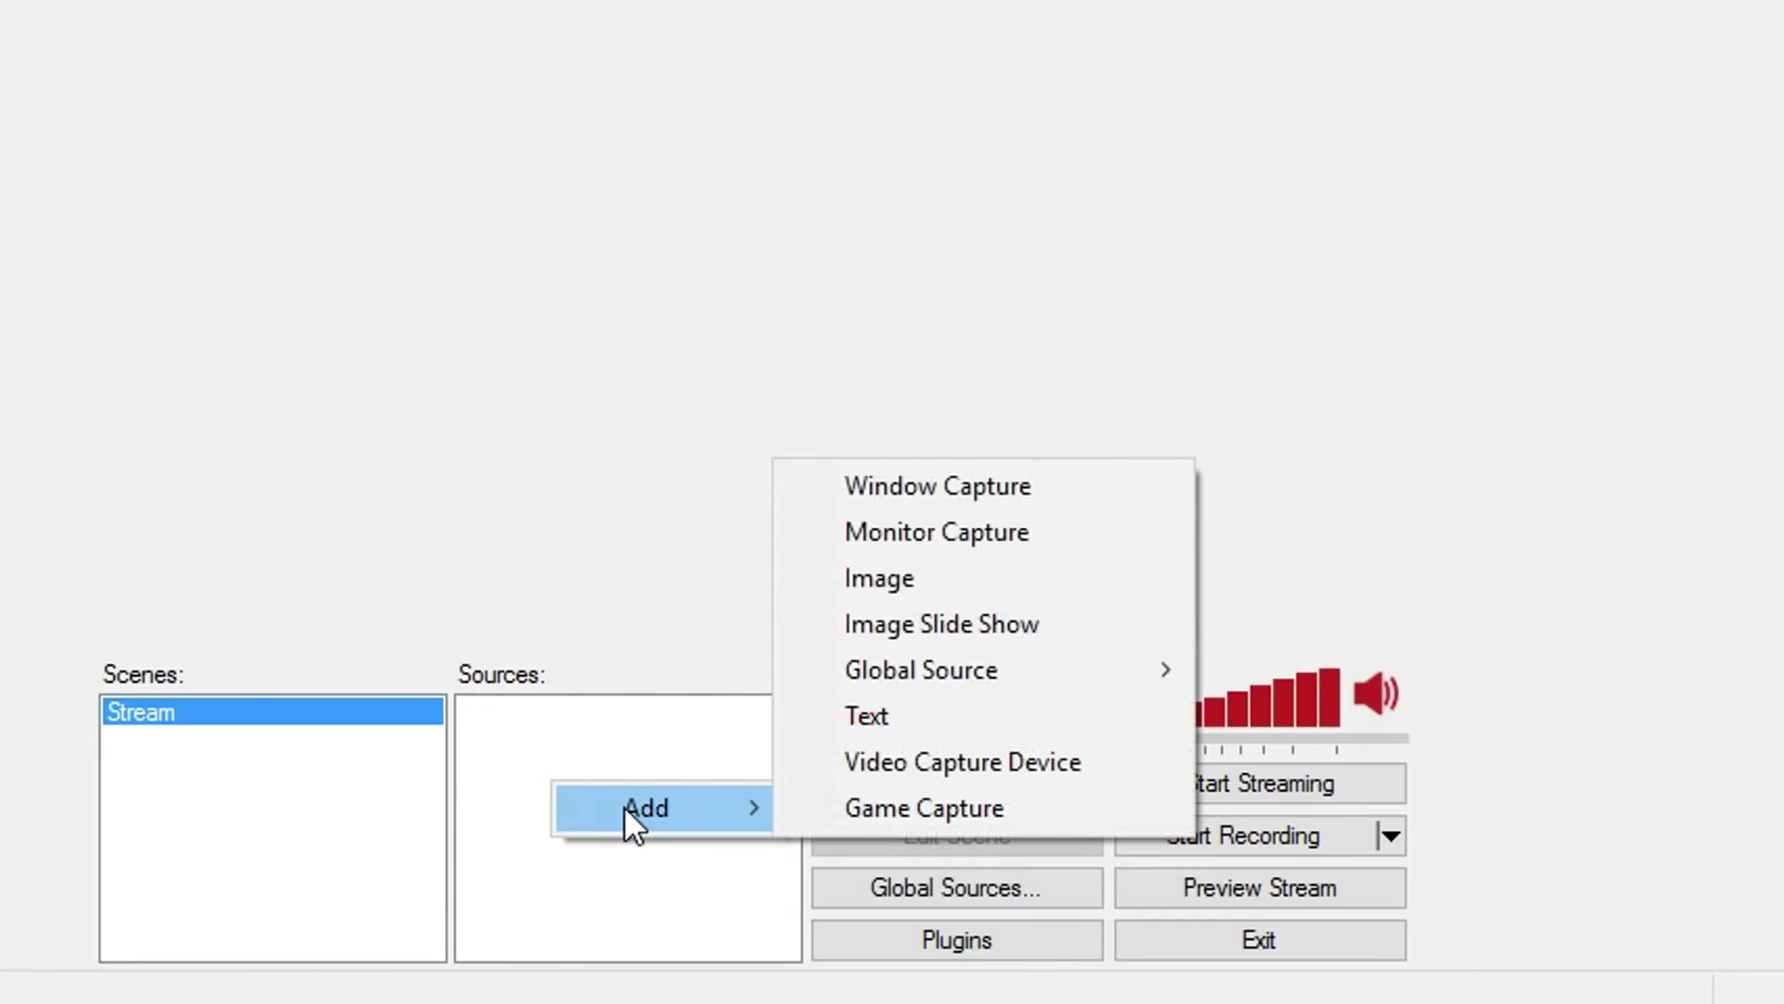
click(909, 517)
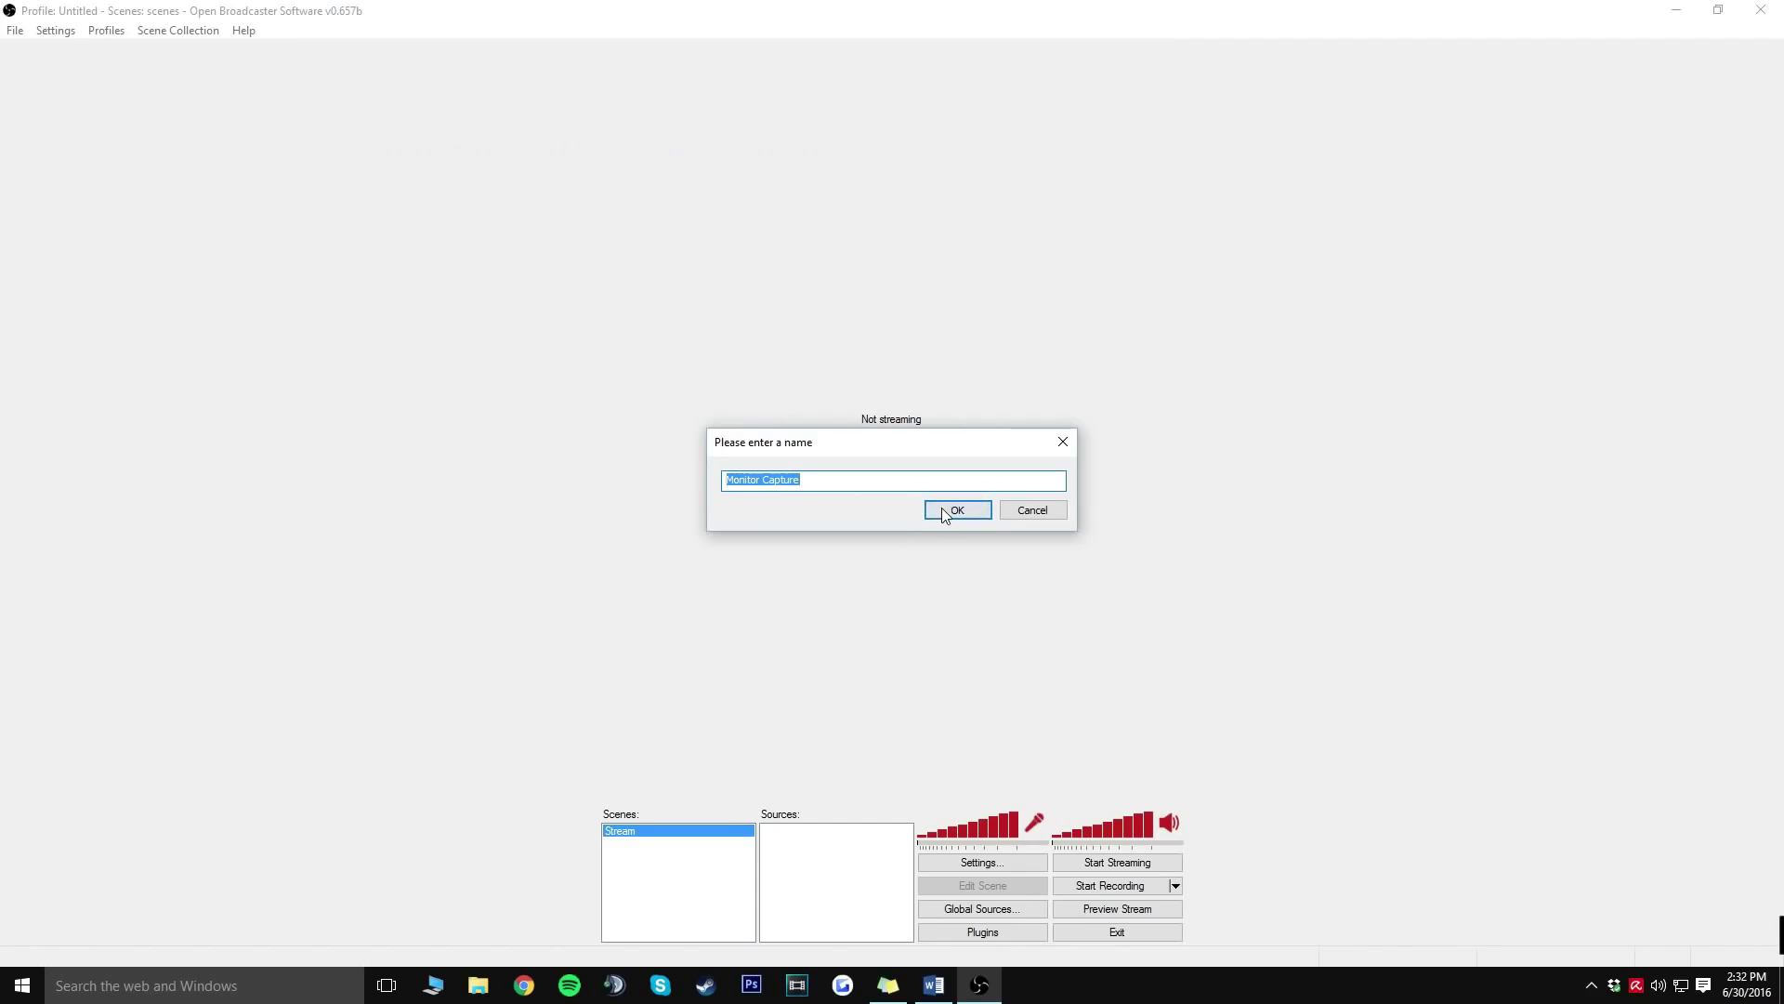
click(945, 512)
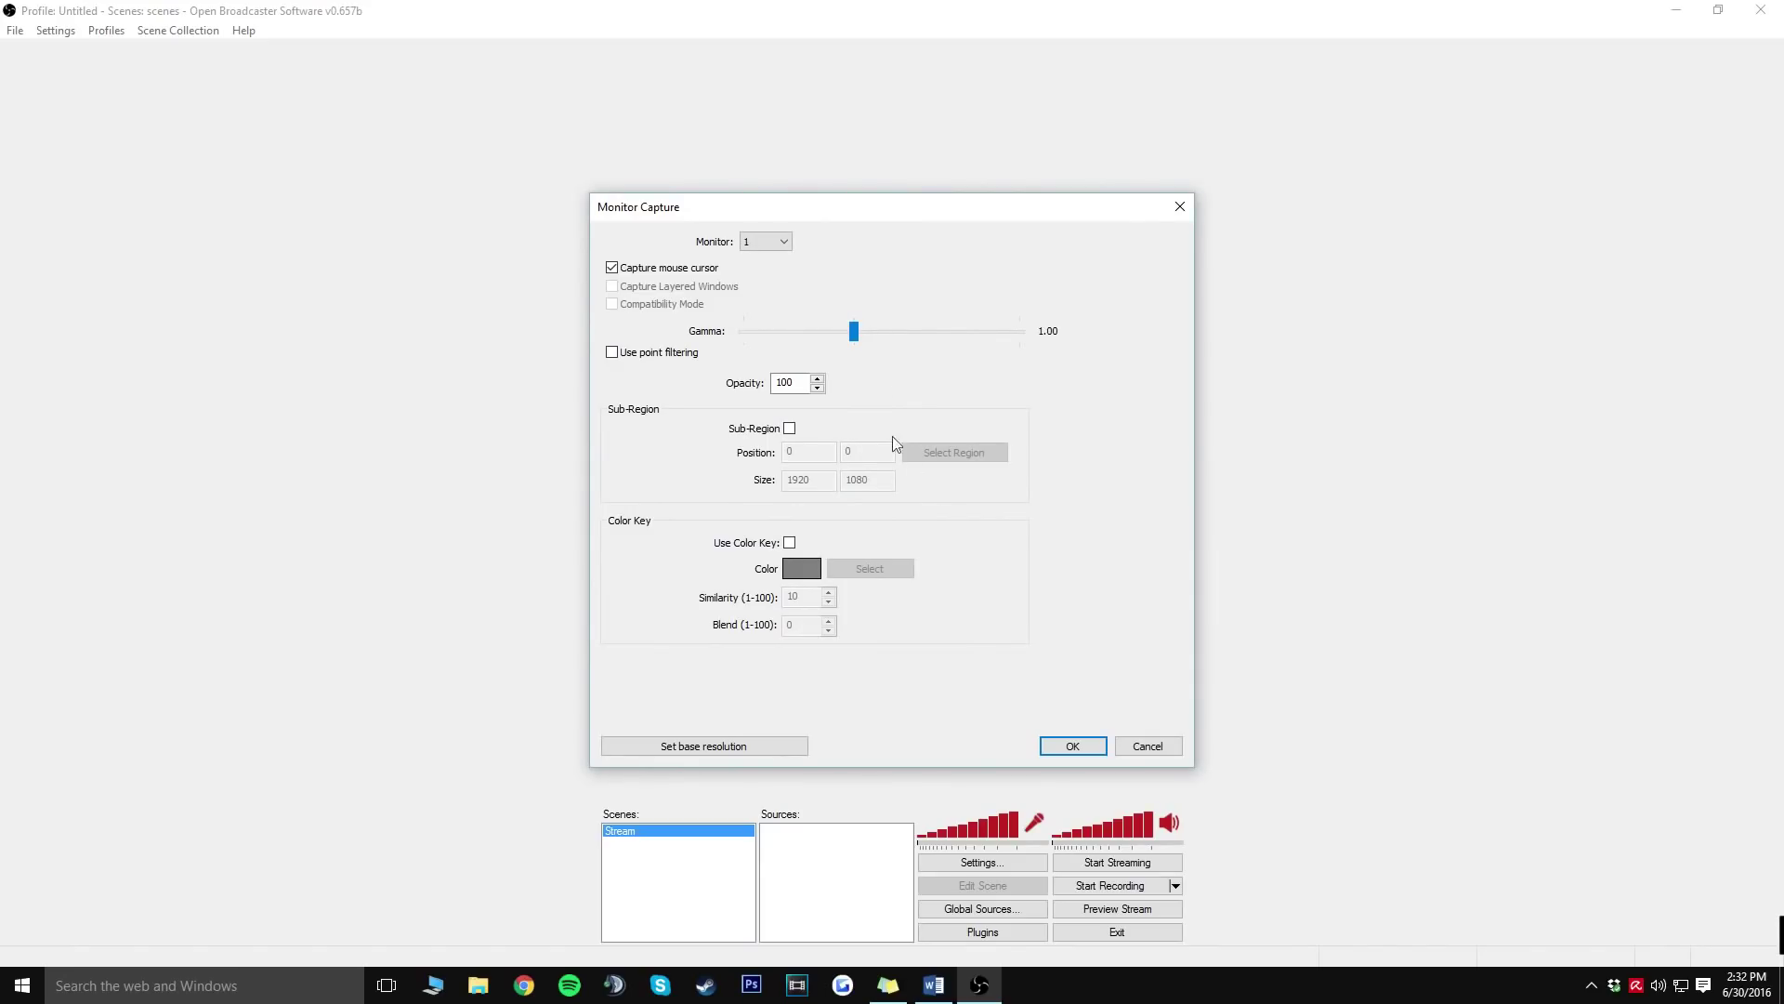
click(781, 244)
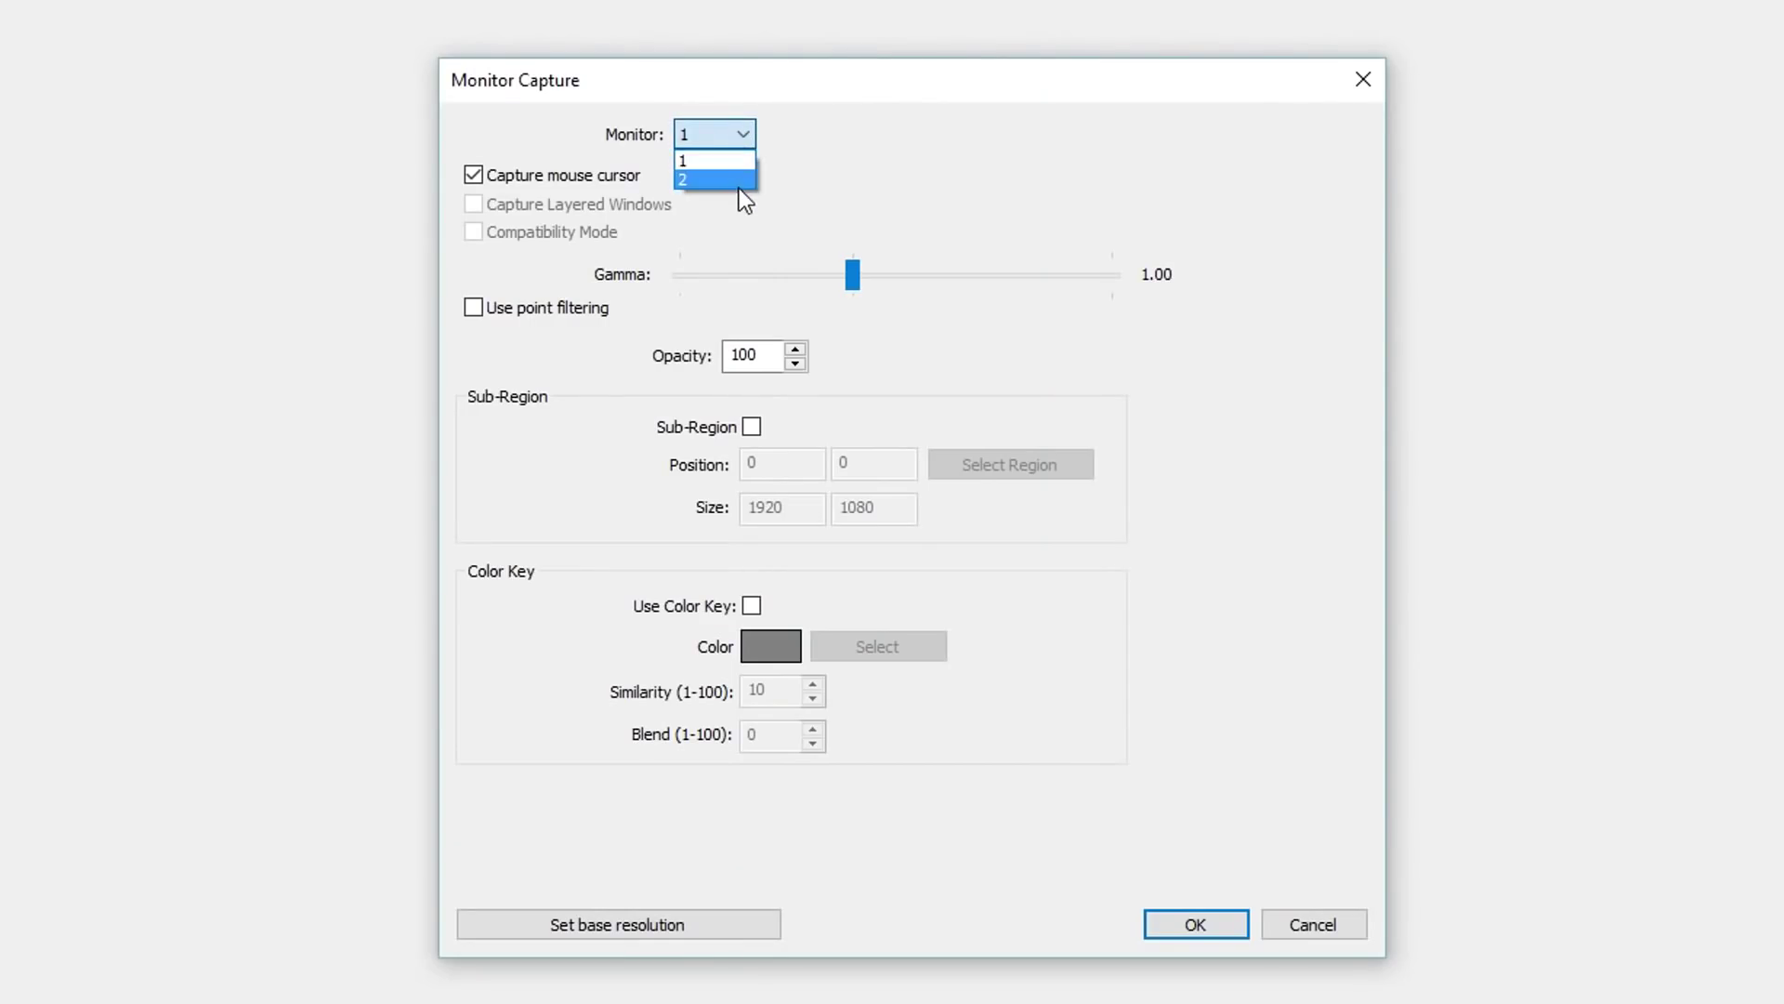
click(873, 103)
click(1076, 747)
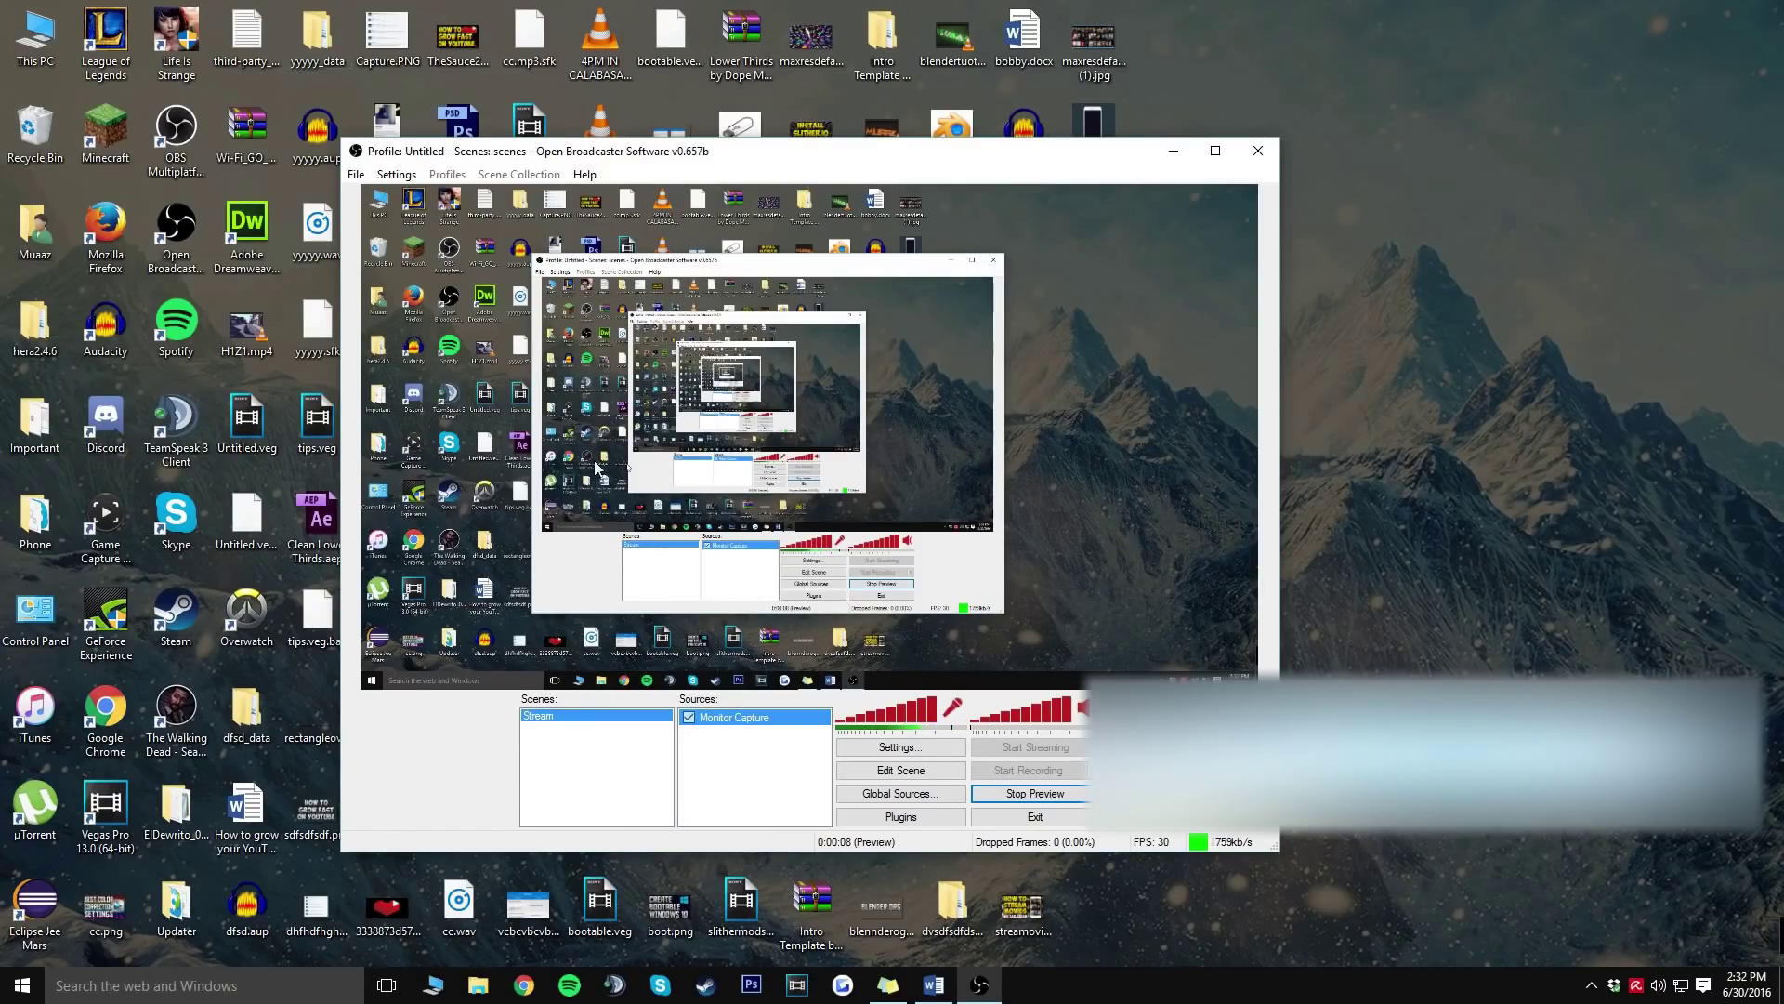
key(super+Up)
Stop the preview and add a Video Capture Device source named 'Webcam'
click(1117, 908)
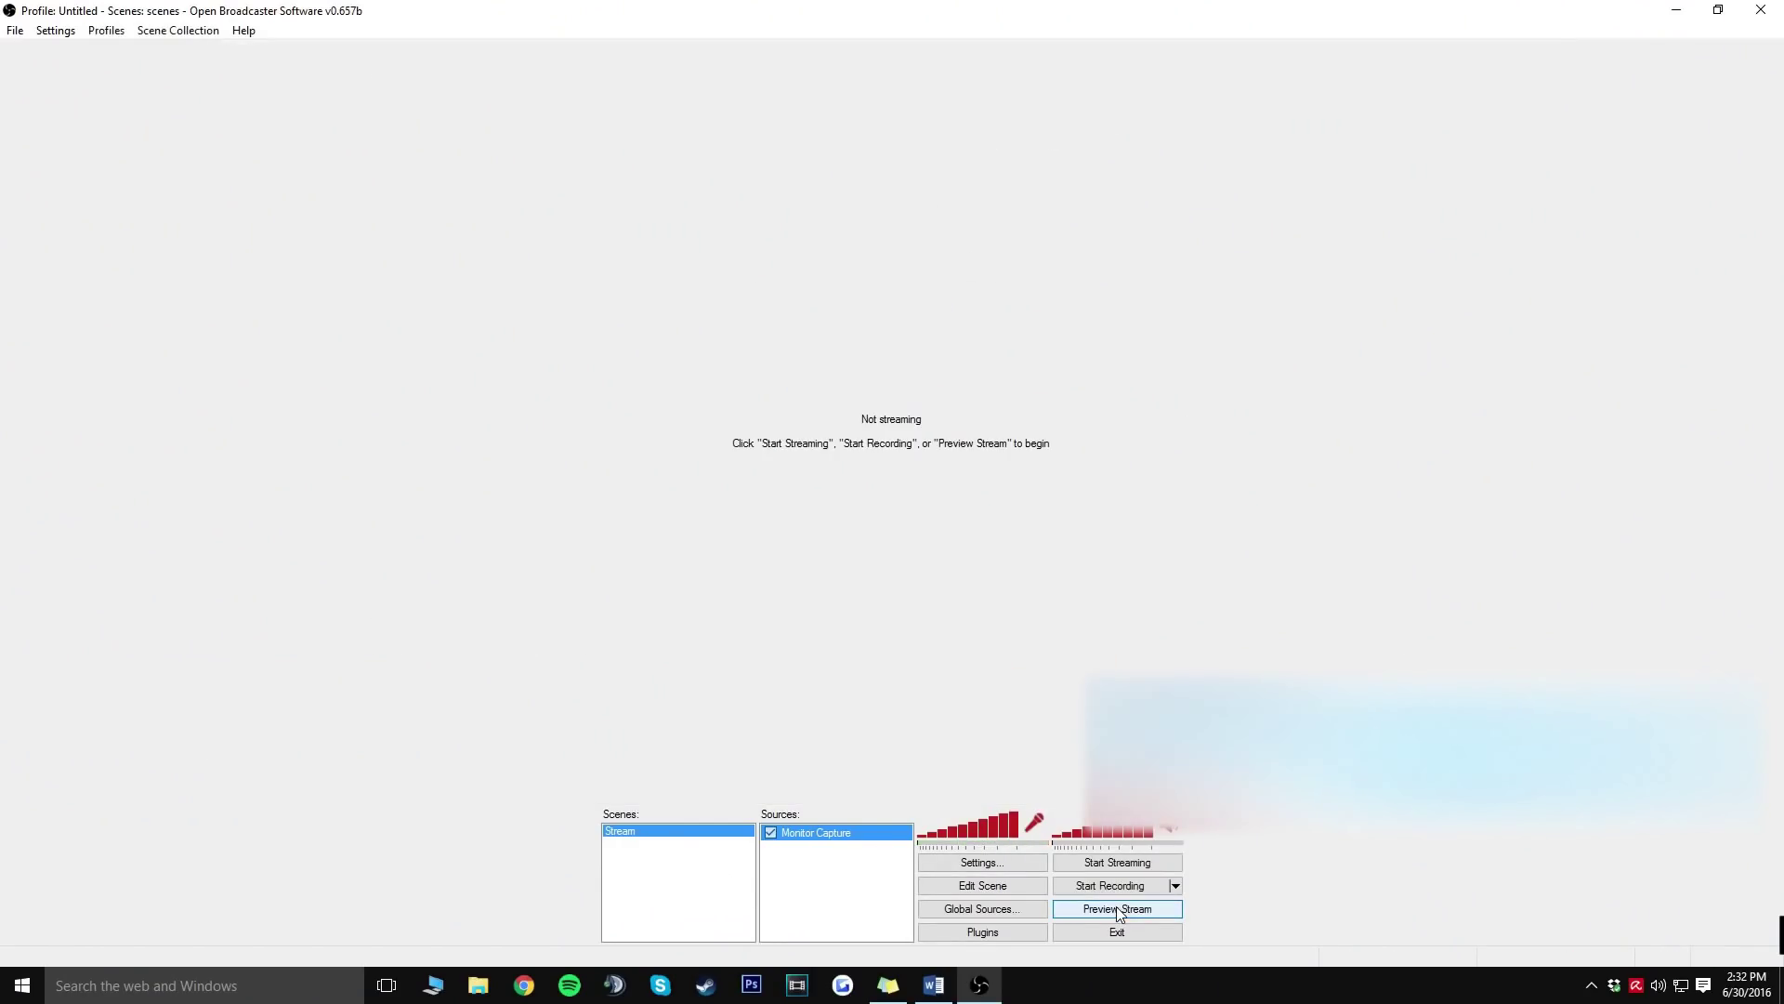
right_click(870, 868)
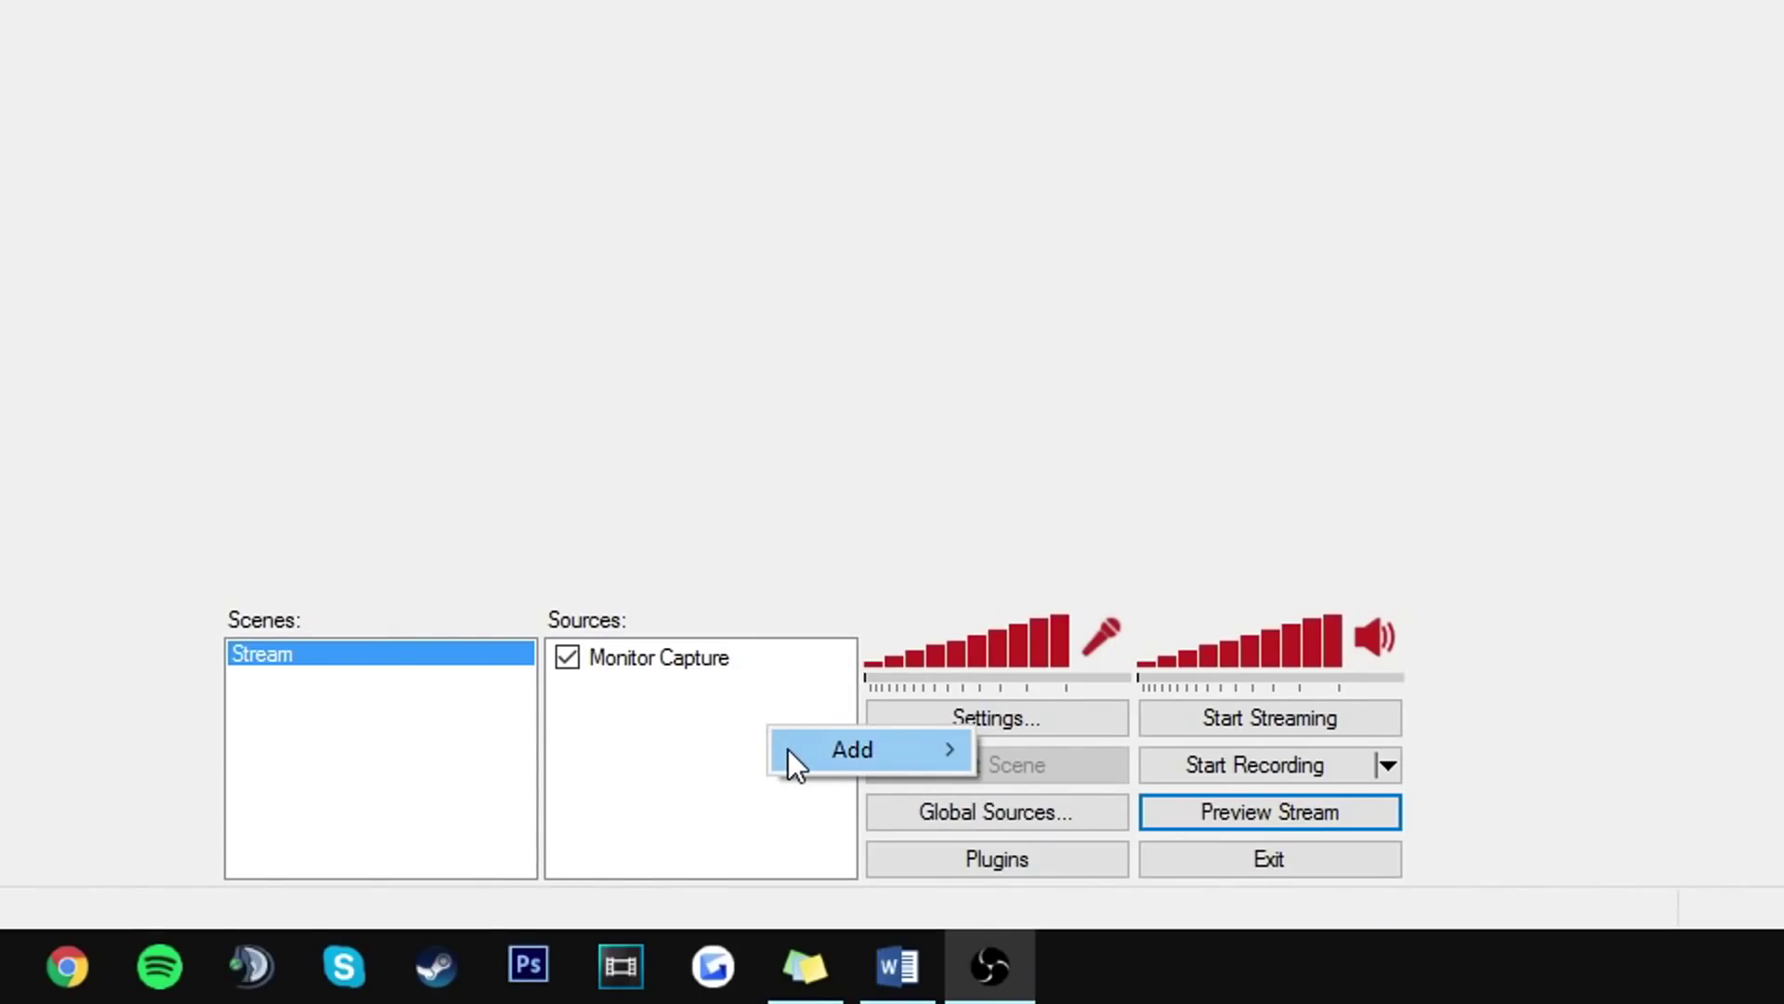
mouse_move(788, 749)
click(1135, 721)
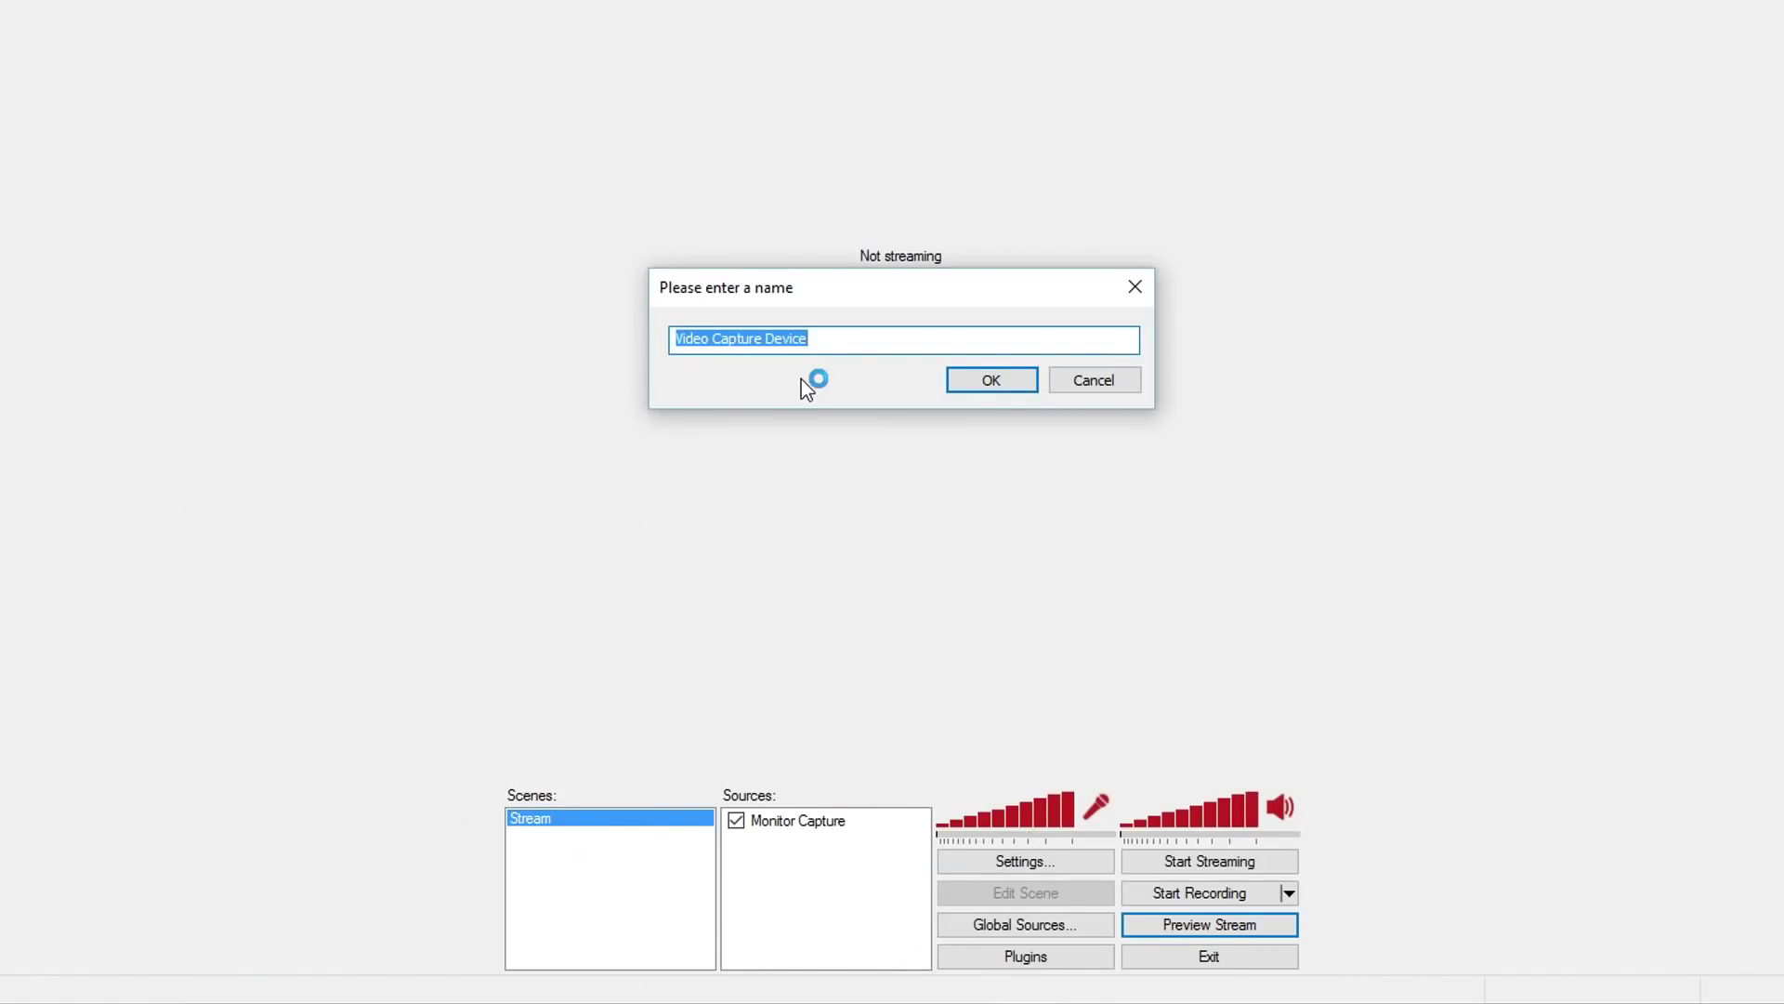
text(Webcam)
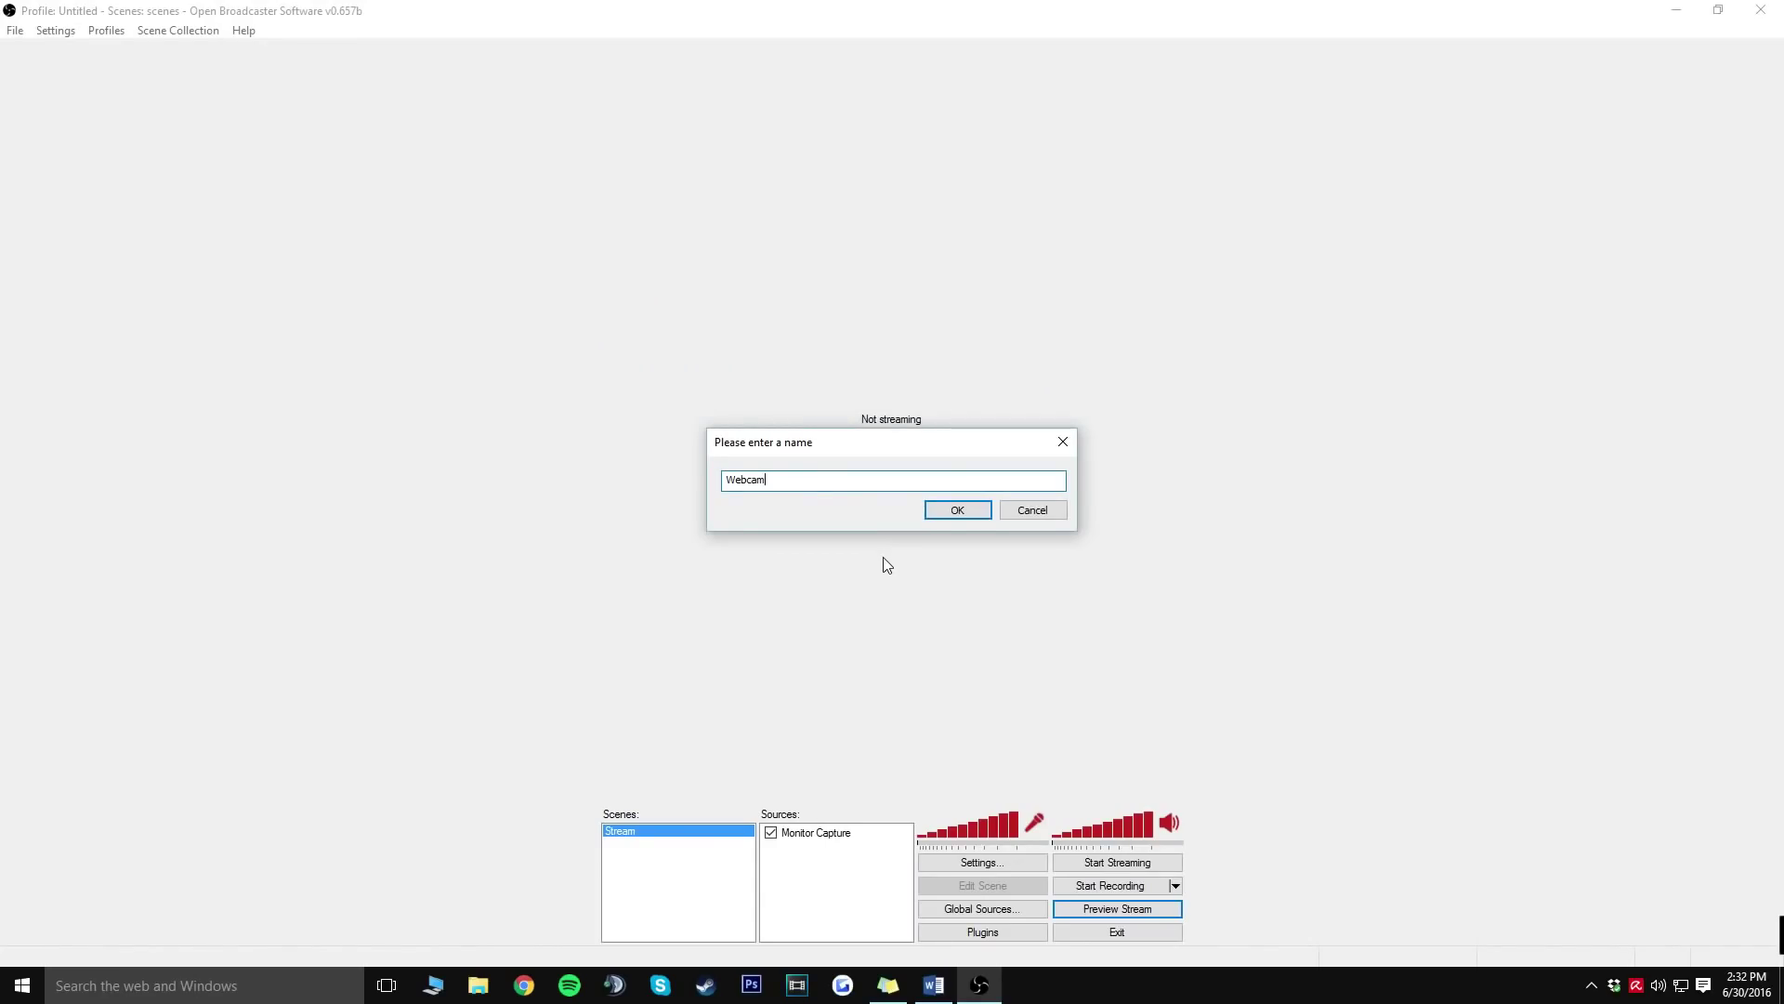
click(945, 513)
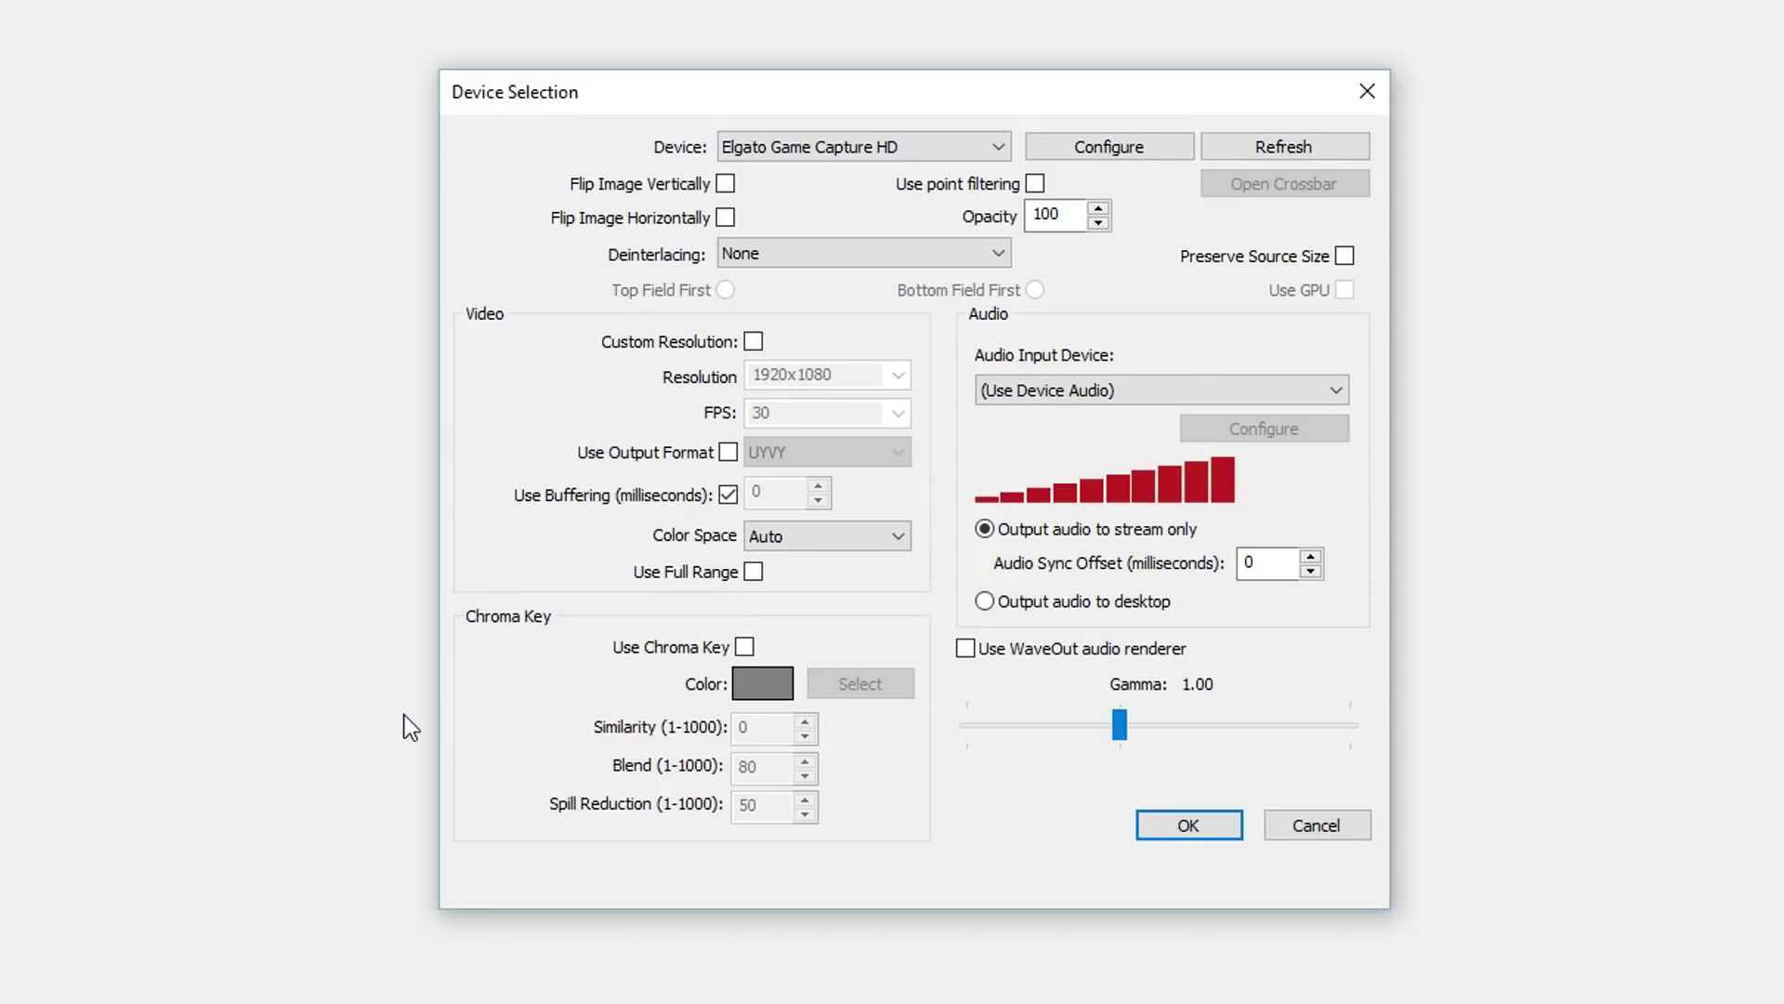
Select the Logitech HD Pro Webcam C920 as the Webcam device, refreshing the device list
click(946, 153)
click(892, 196)
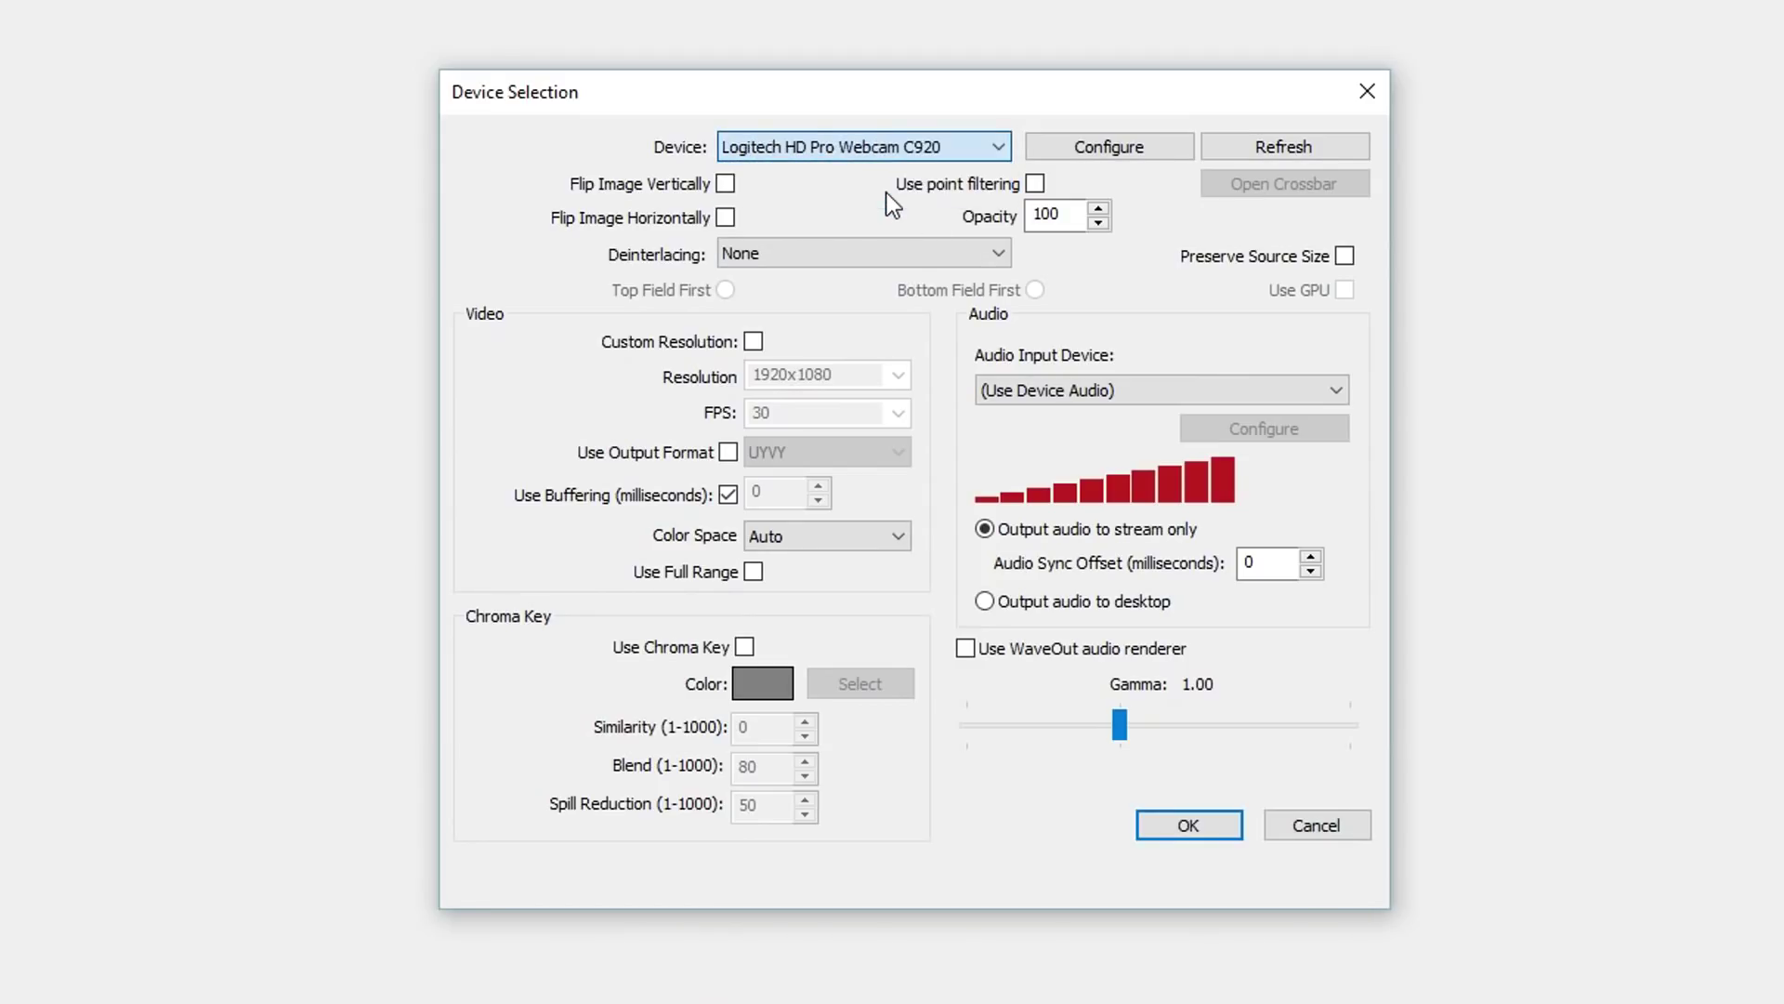
click(841, 144)
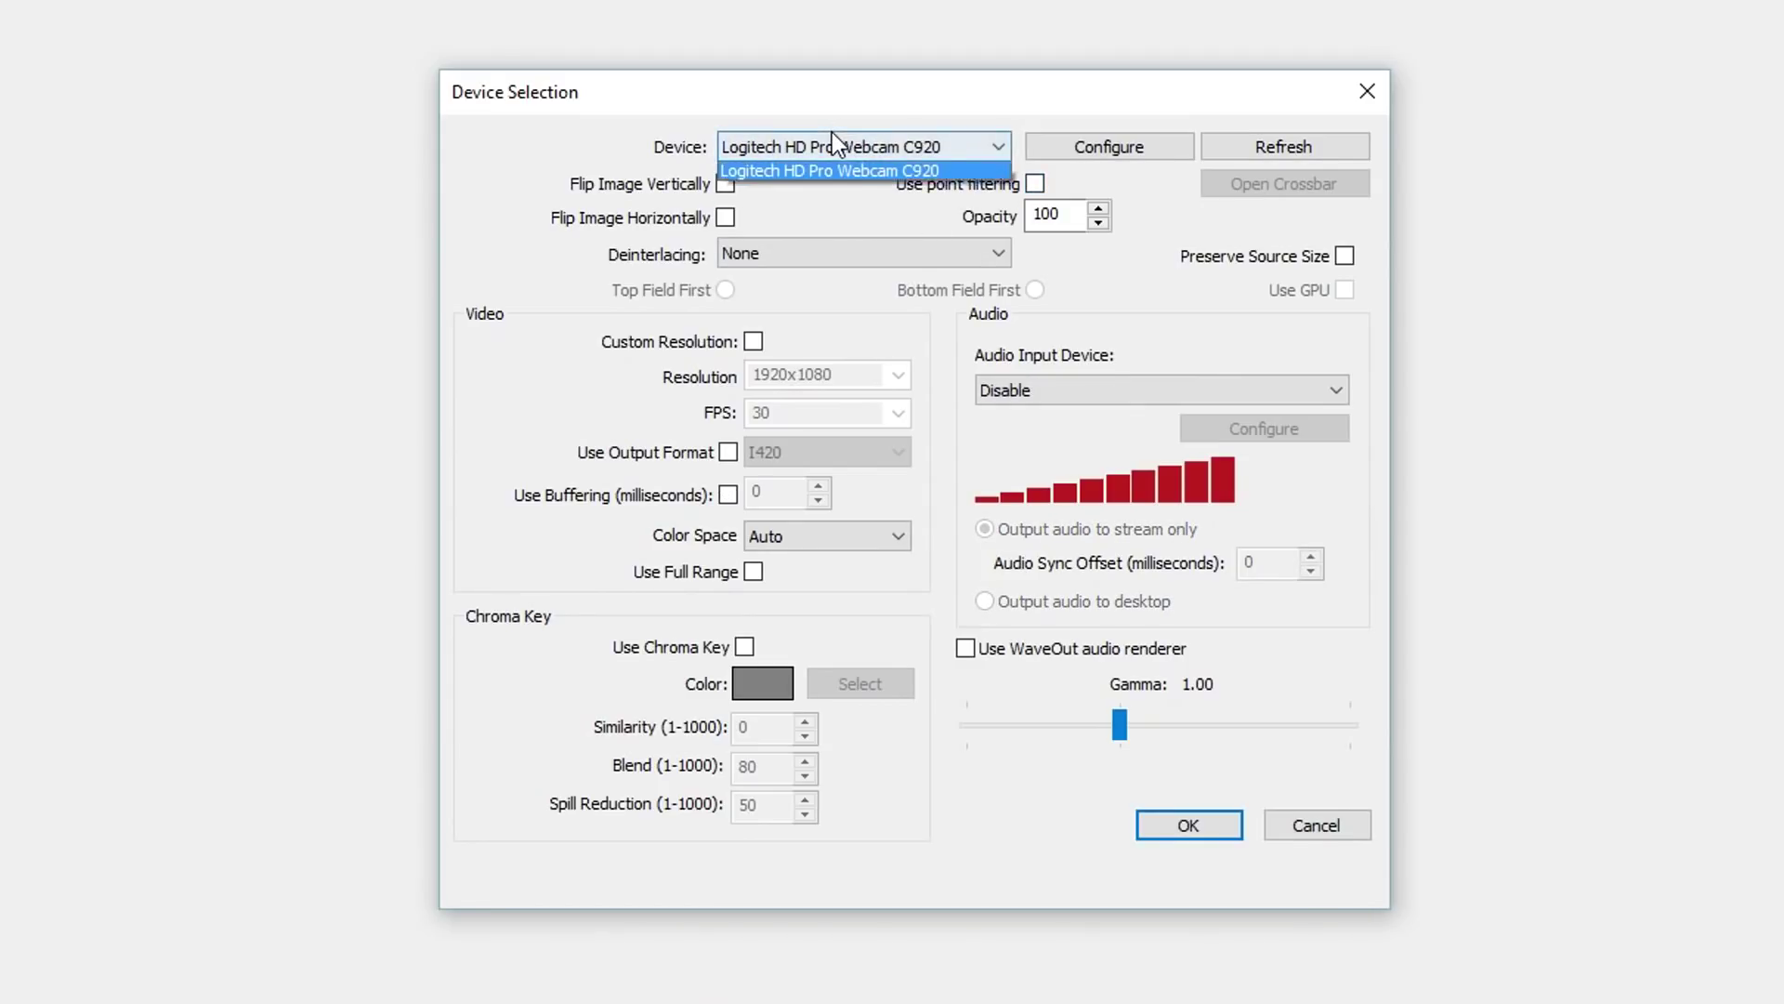
click(894, 119)
click(1284, 145)
click(892, 146)
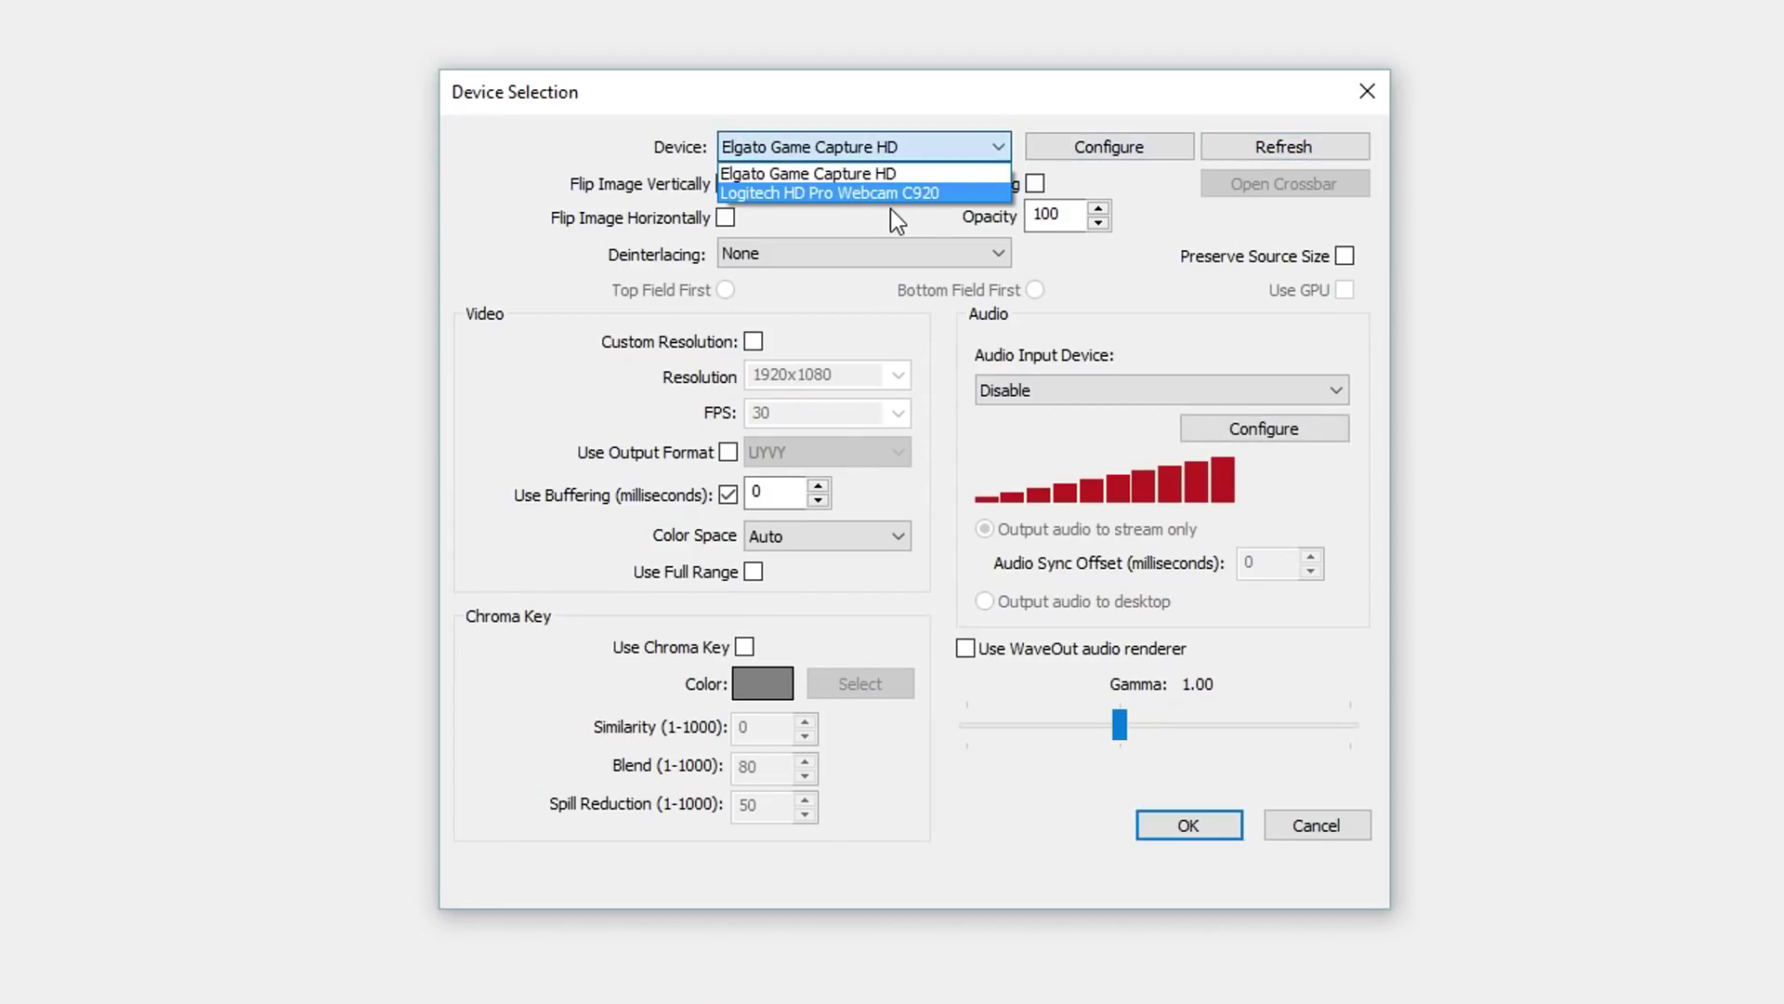
click(896, 193)
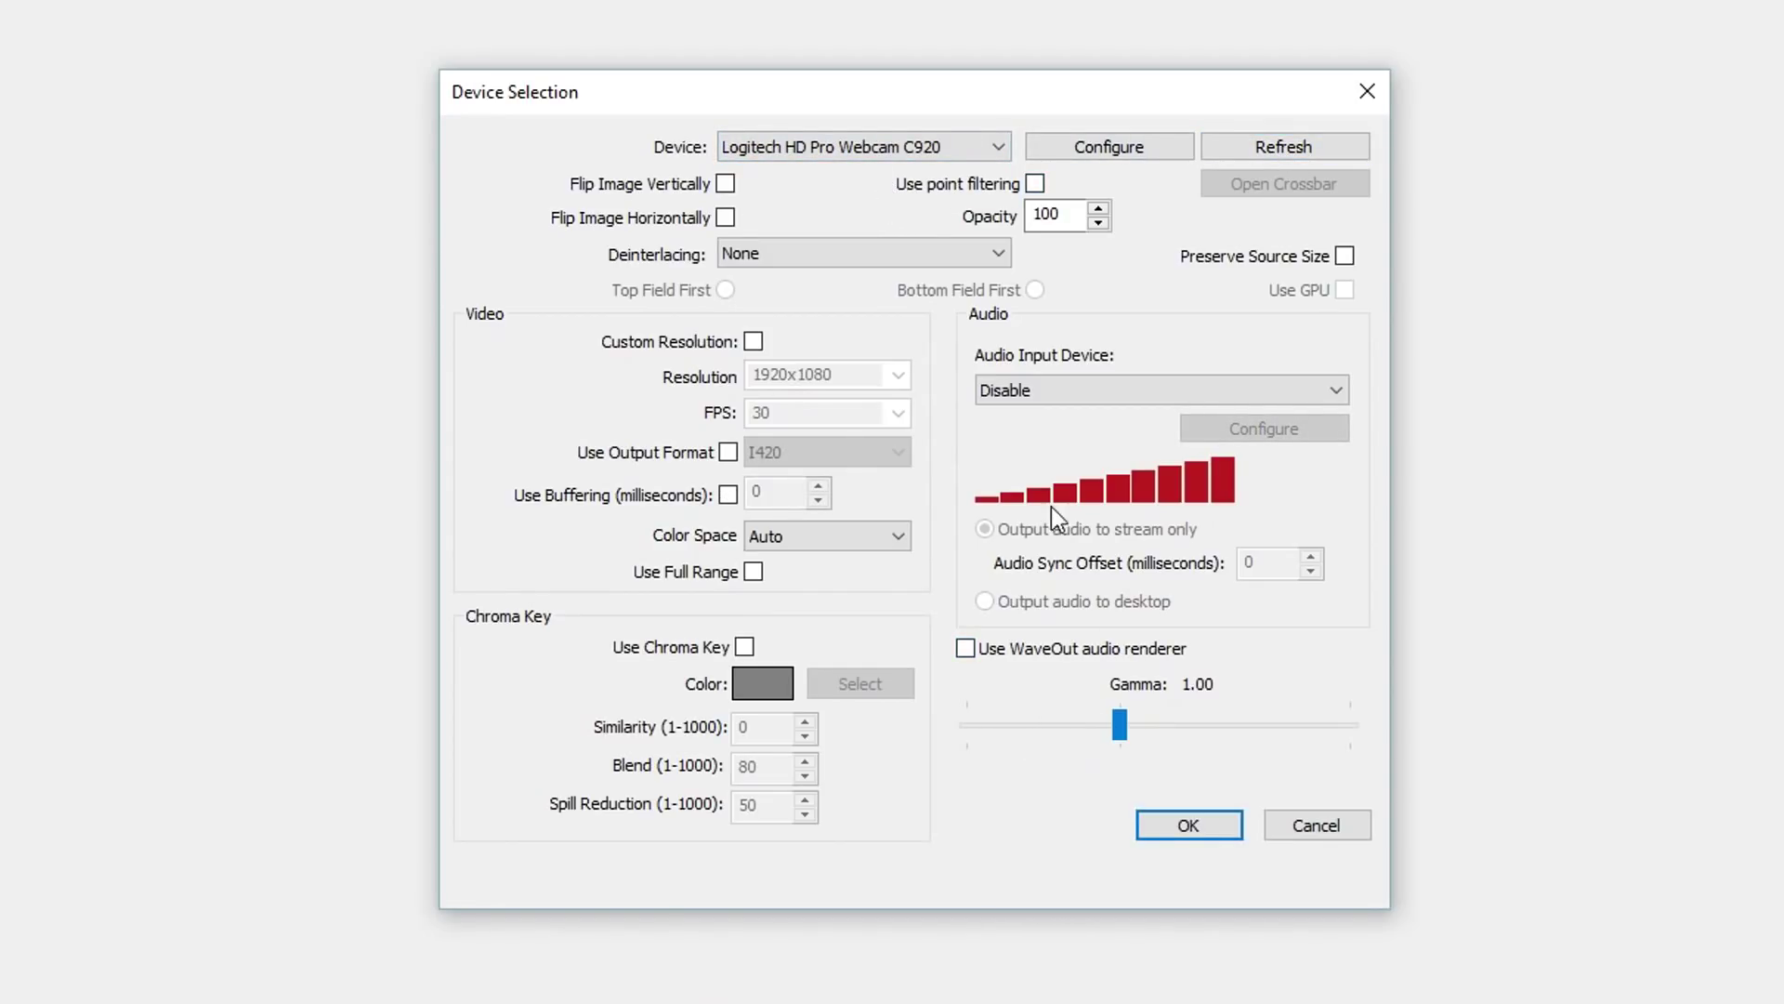
Use a custom 1920x1080 resolution at 30 FPS, confirm, and start previewing the stream
click(752, 342)
click(900, 368)
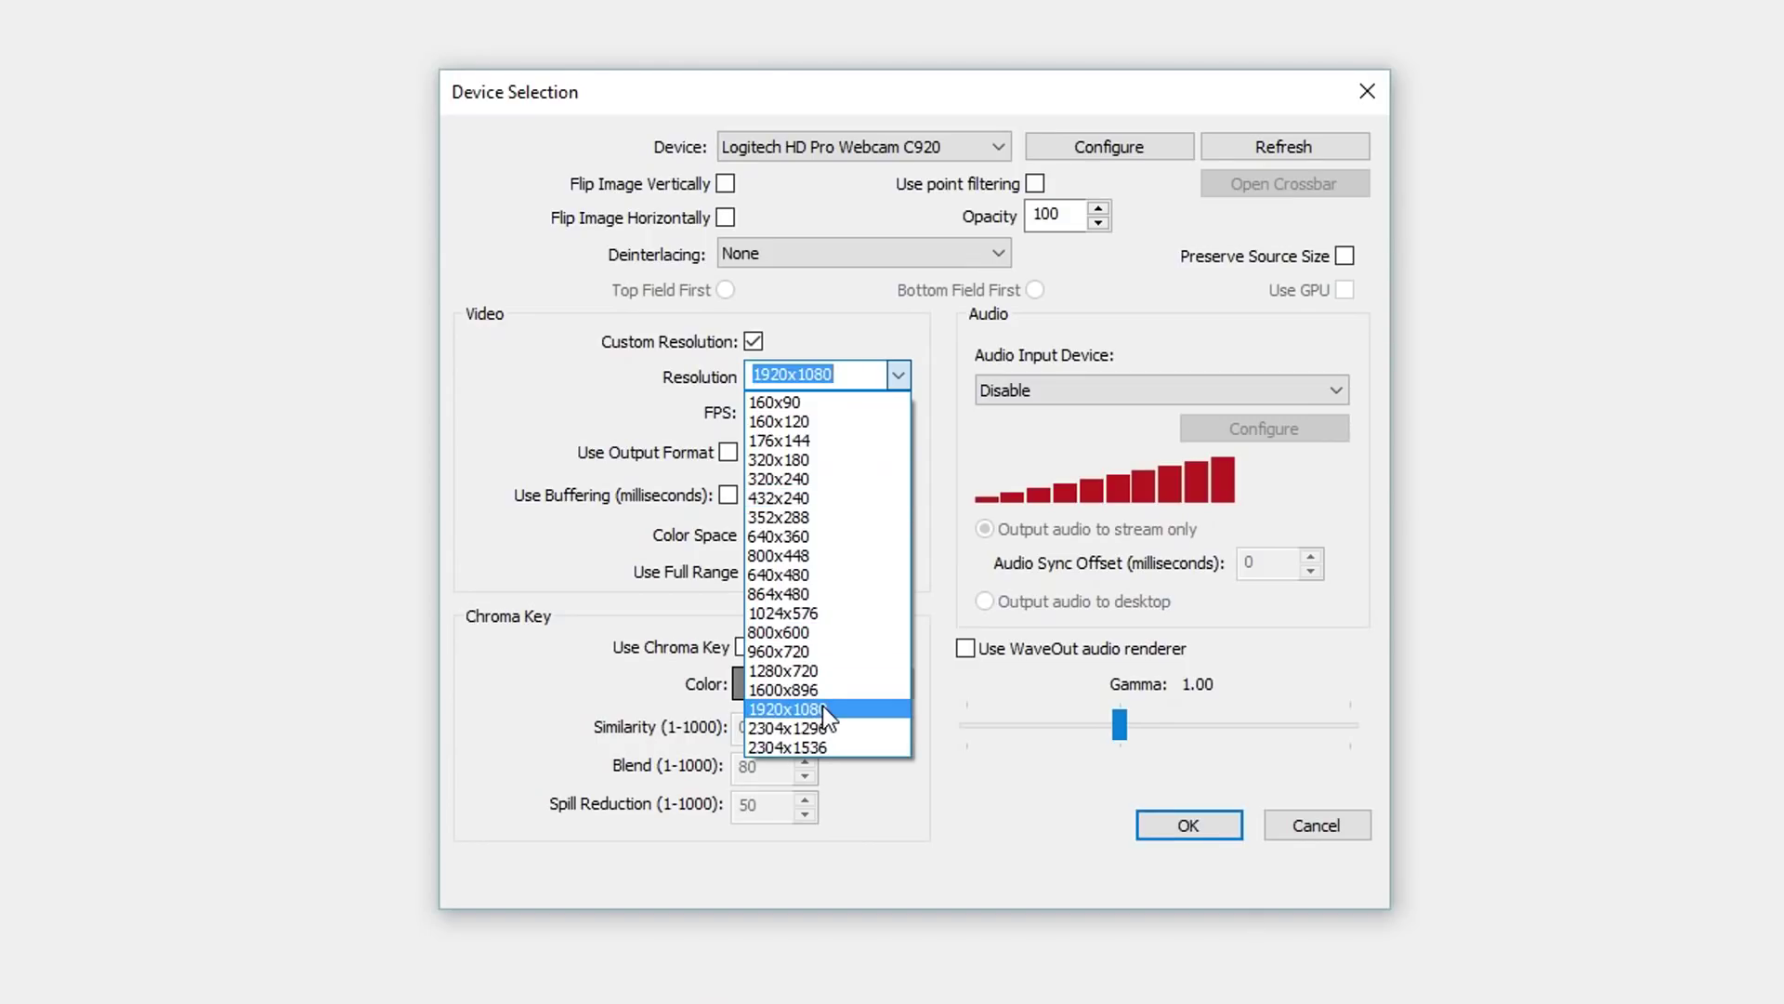
key(Tab)
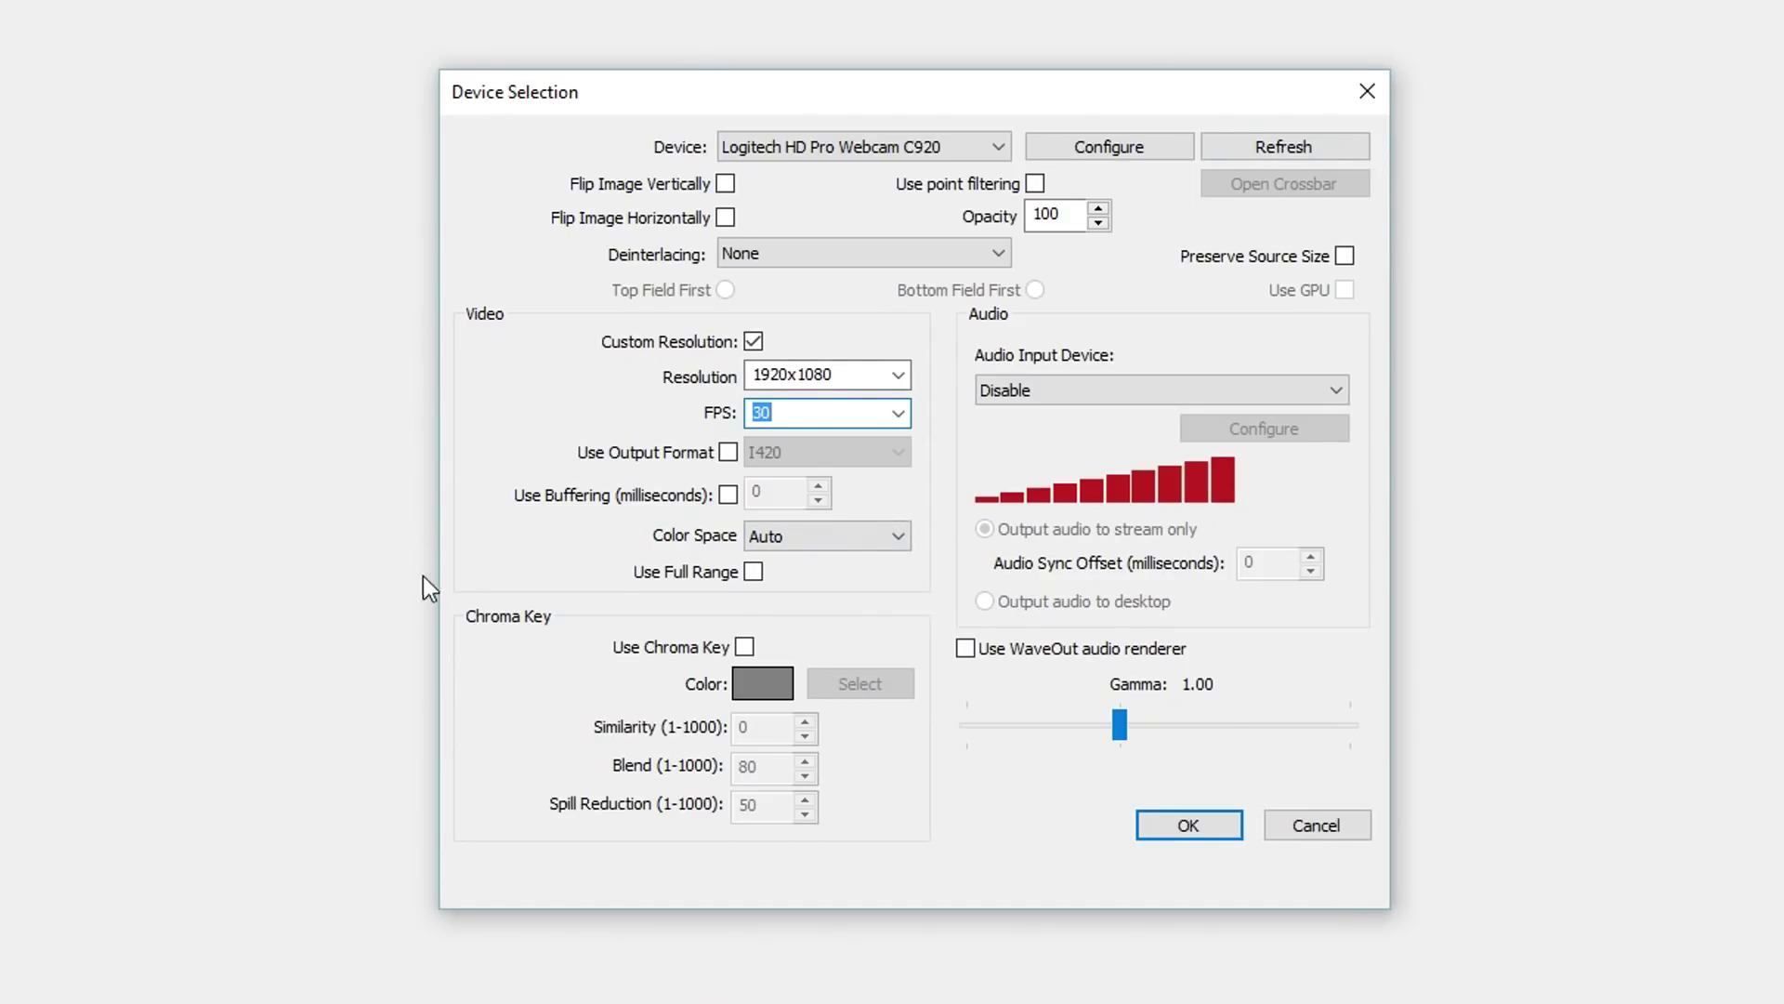
click(897, 418)
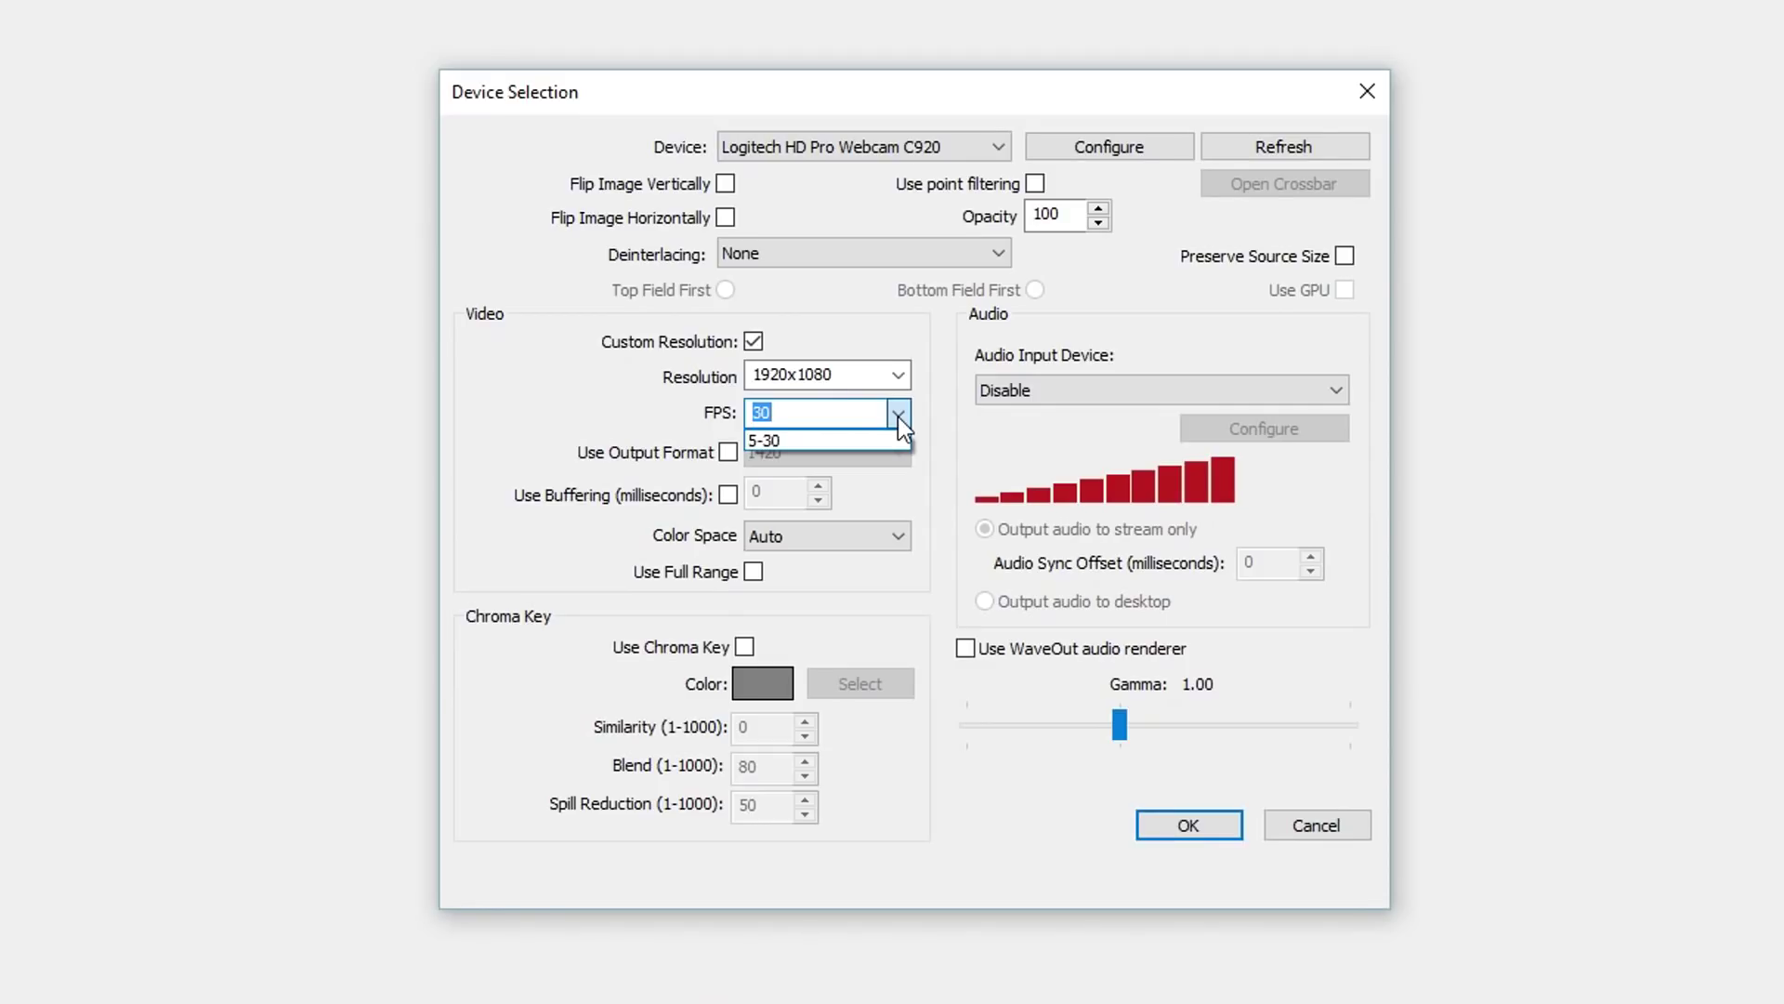
click(898, 417)
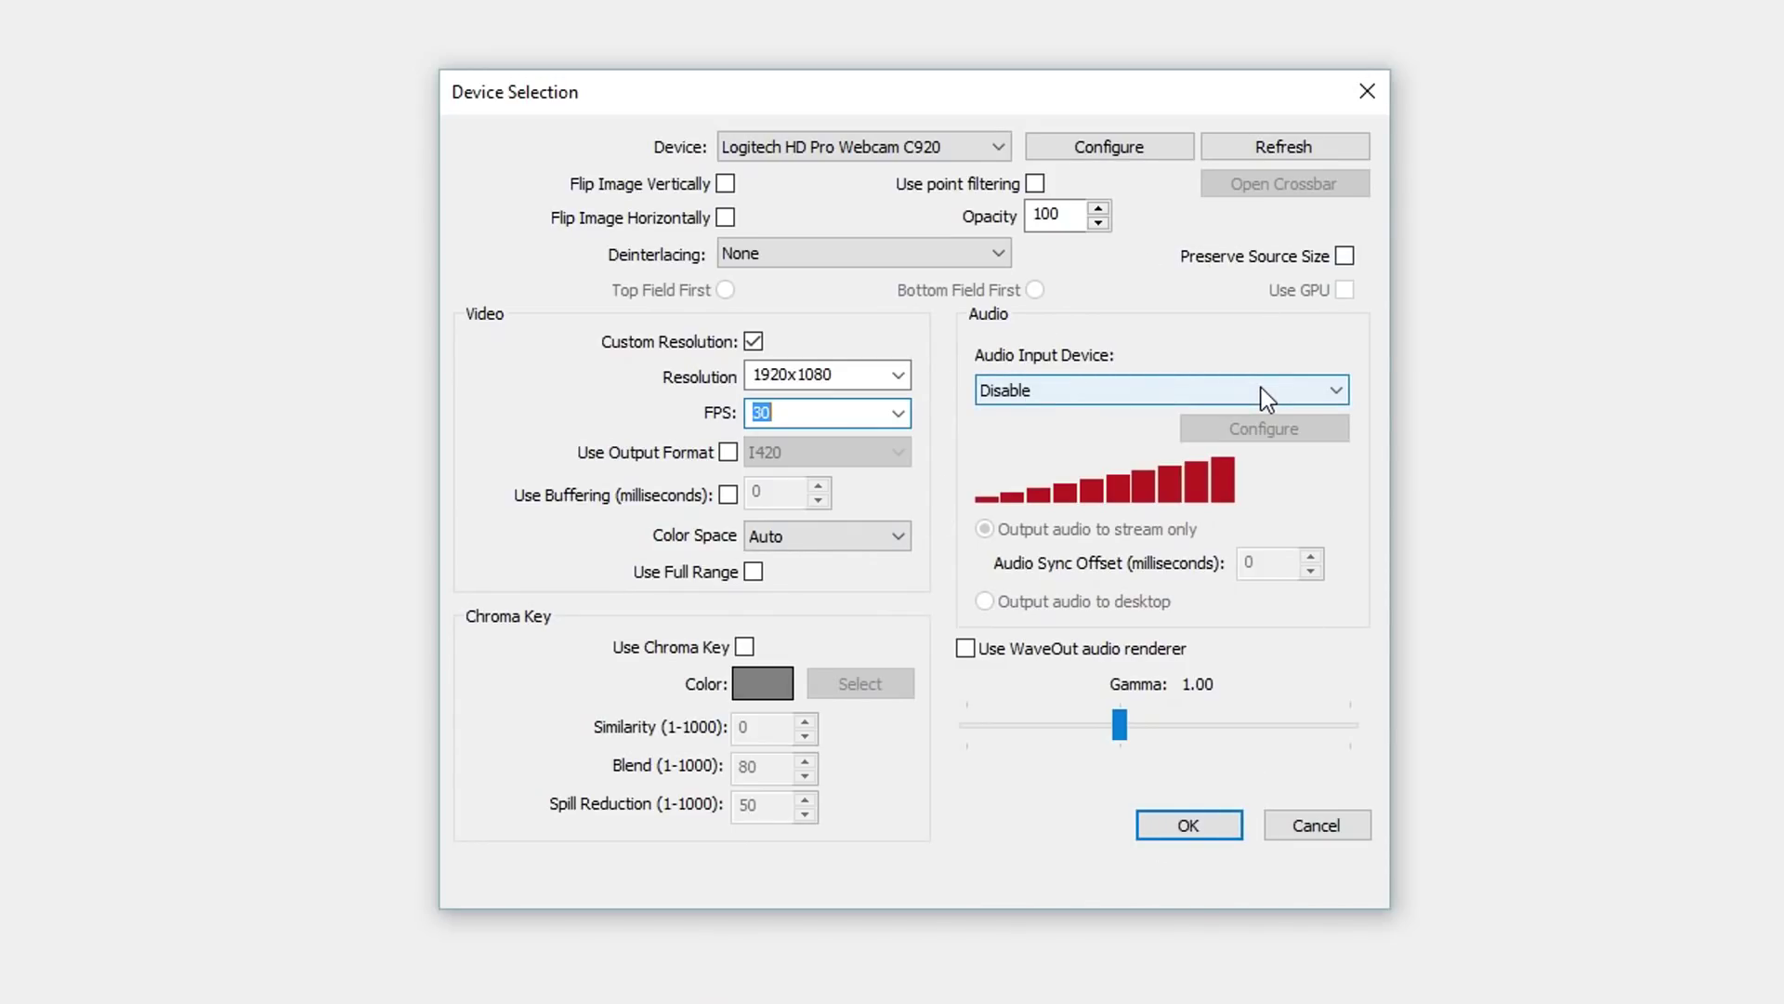
click(1166, 821)
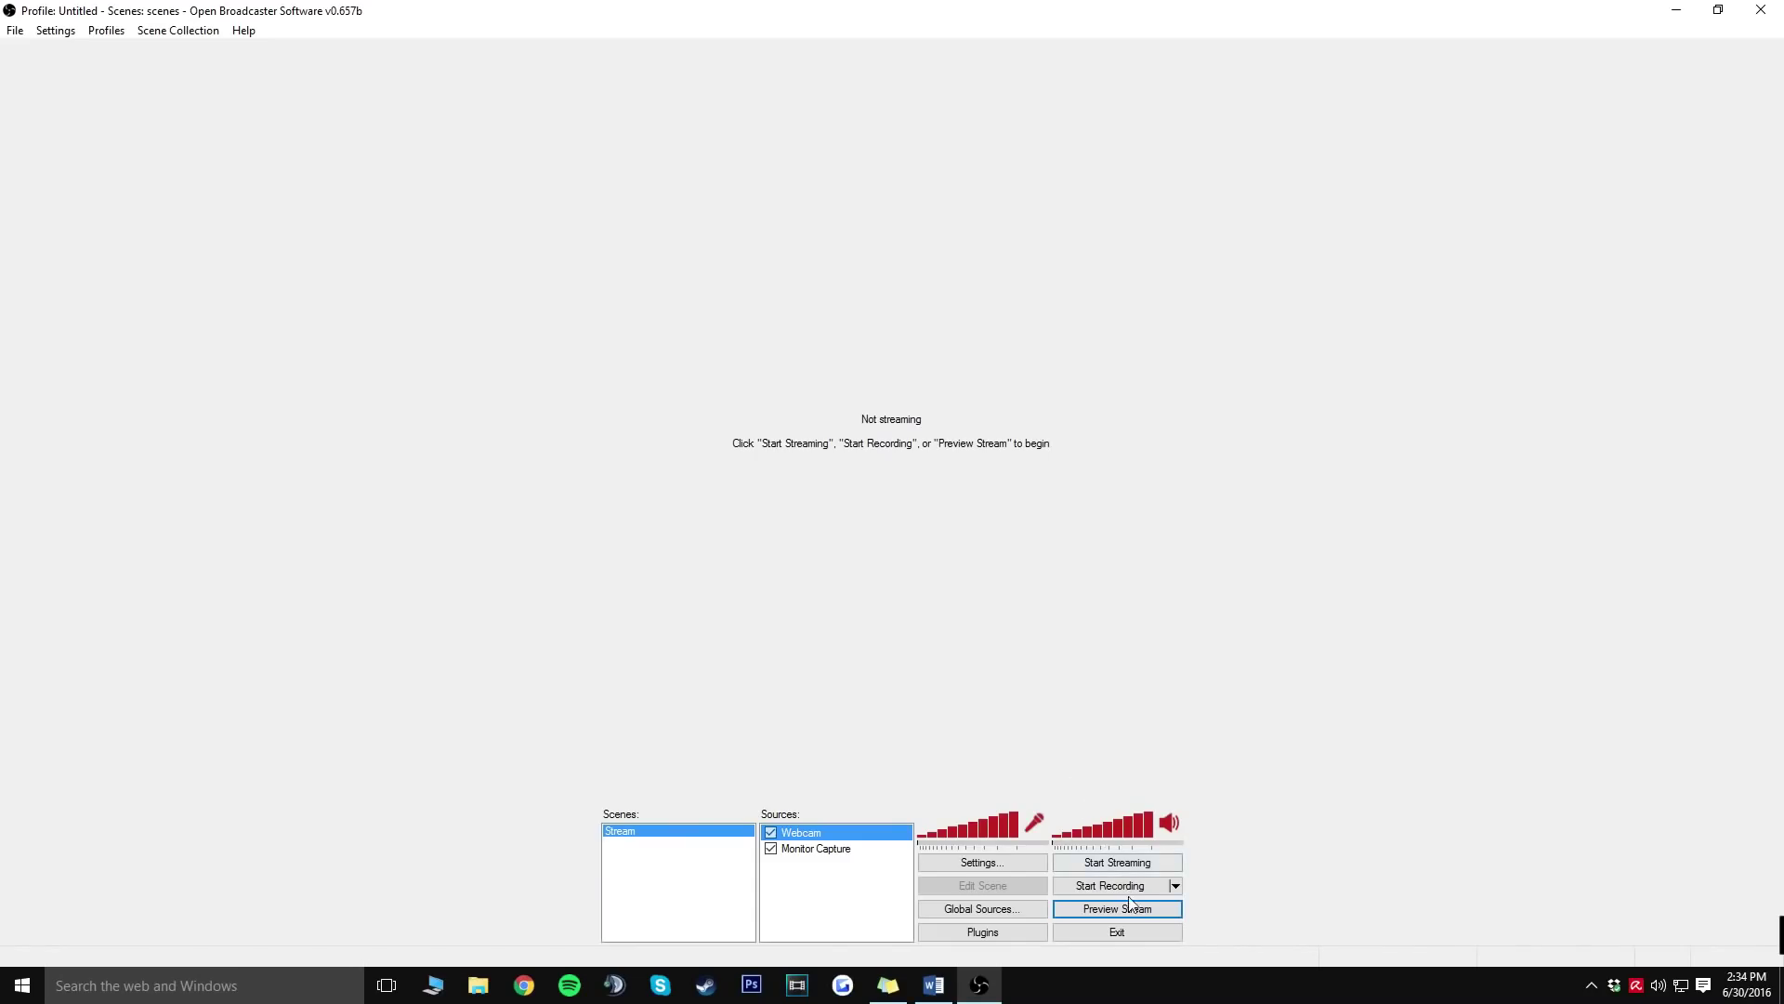
click(1134, 911)
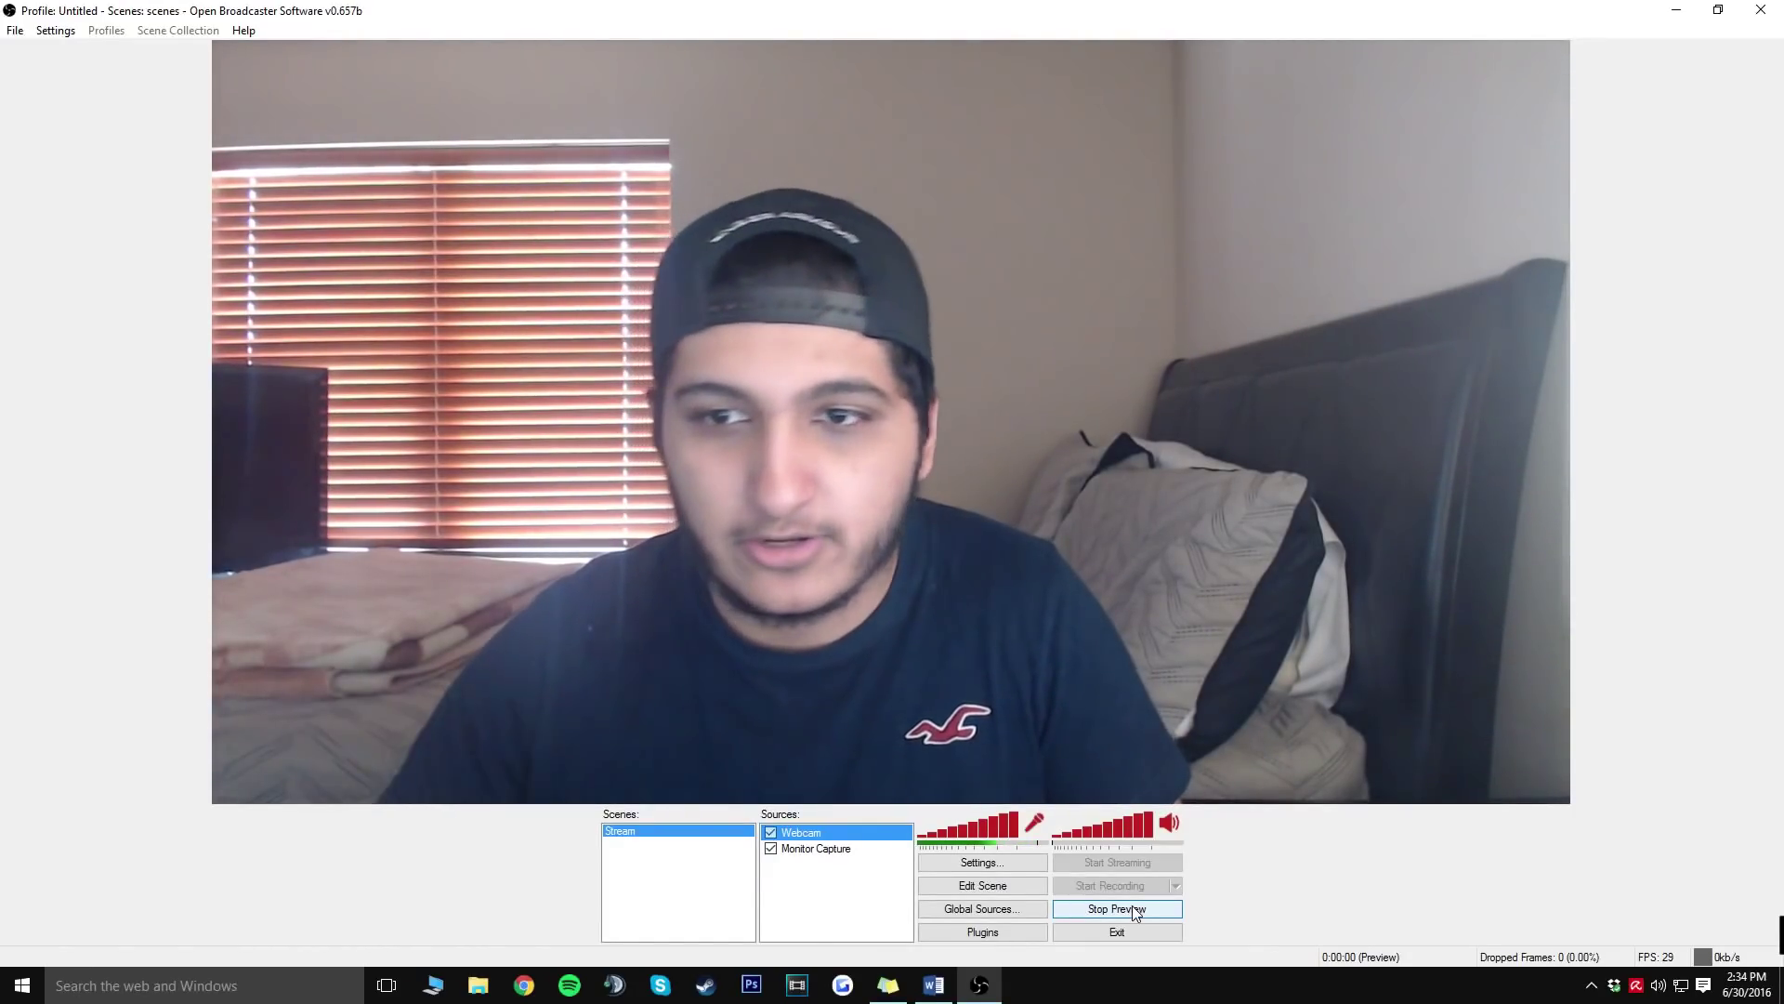
In Edit Scene mode, shrink the webcam and position it in the preview's top-right corner
click(1020, 888)
drag(1567, 800, 498, 199)
drag(371, 127, 1295, 182)
click(1717, 9)
drag(1156, 68, 677, 120)
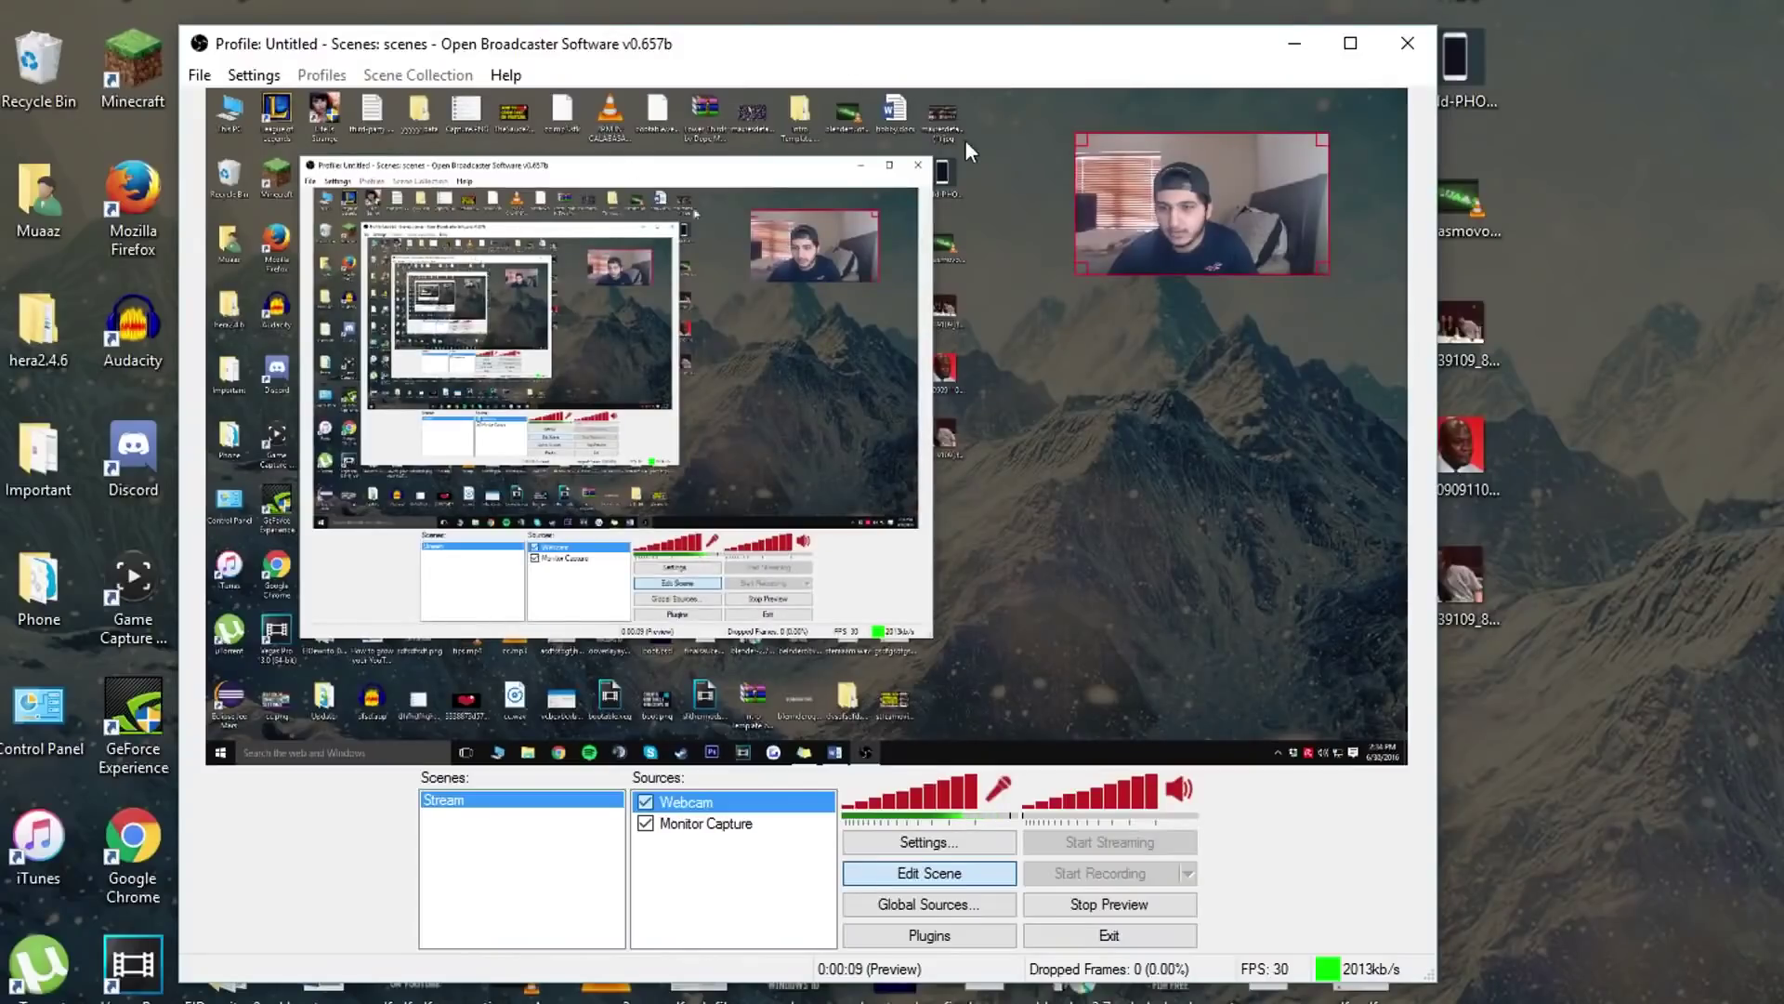
drag(1180, 226, 1240, 196)
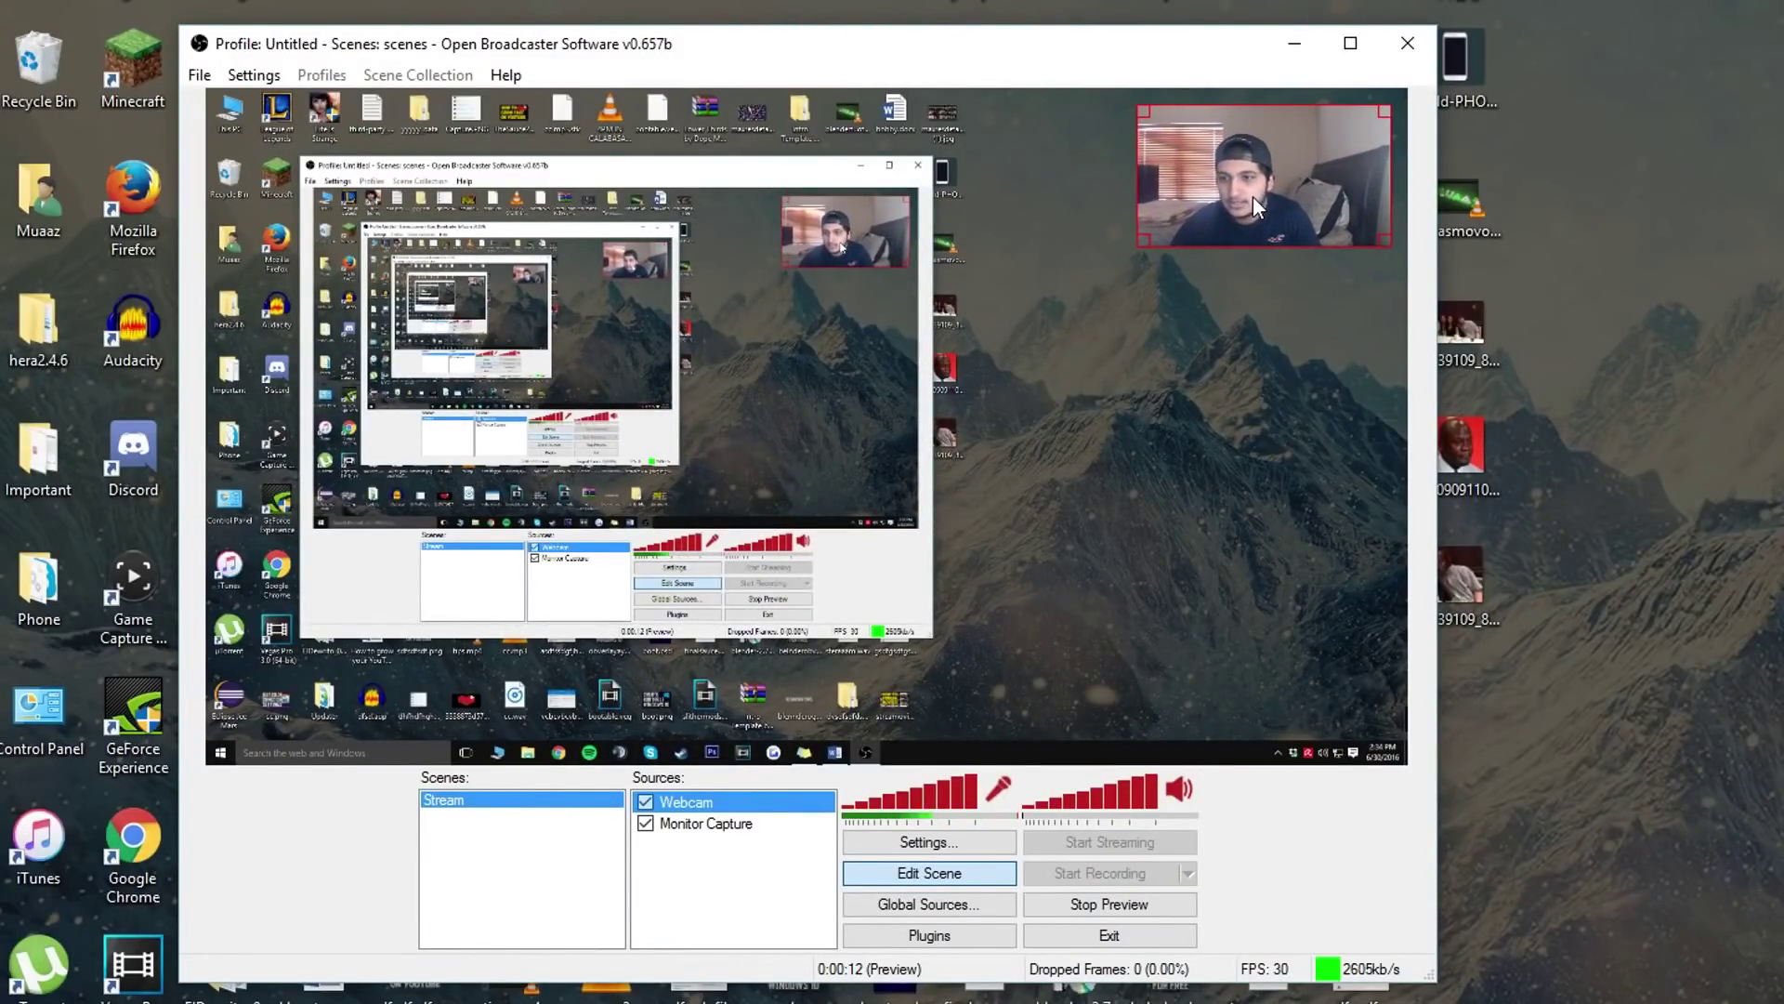
drag(1146, 245, 1119, 257)
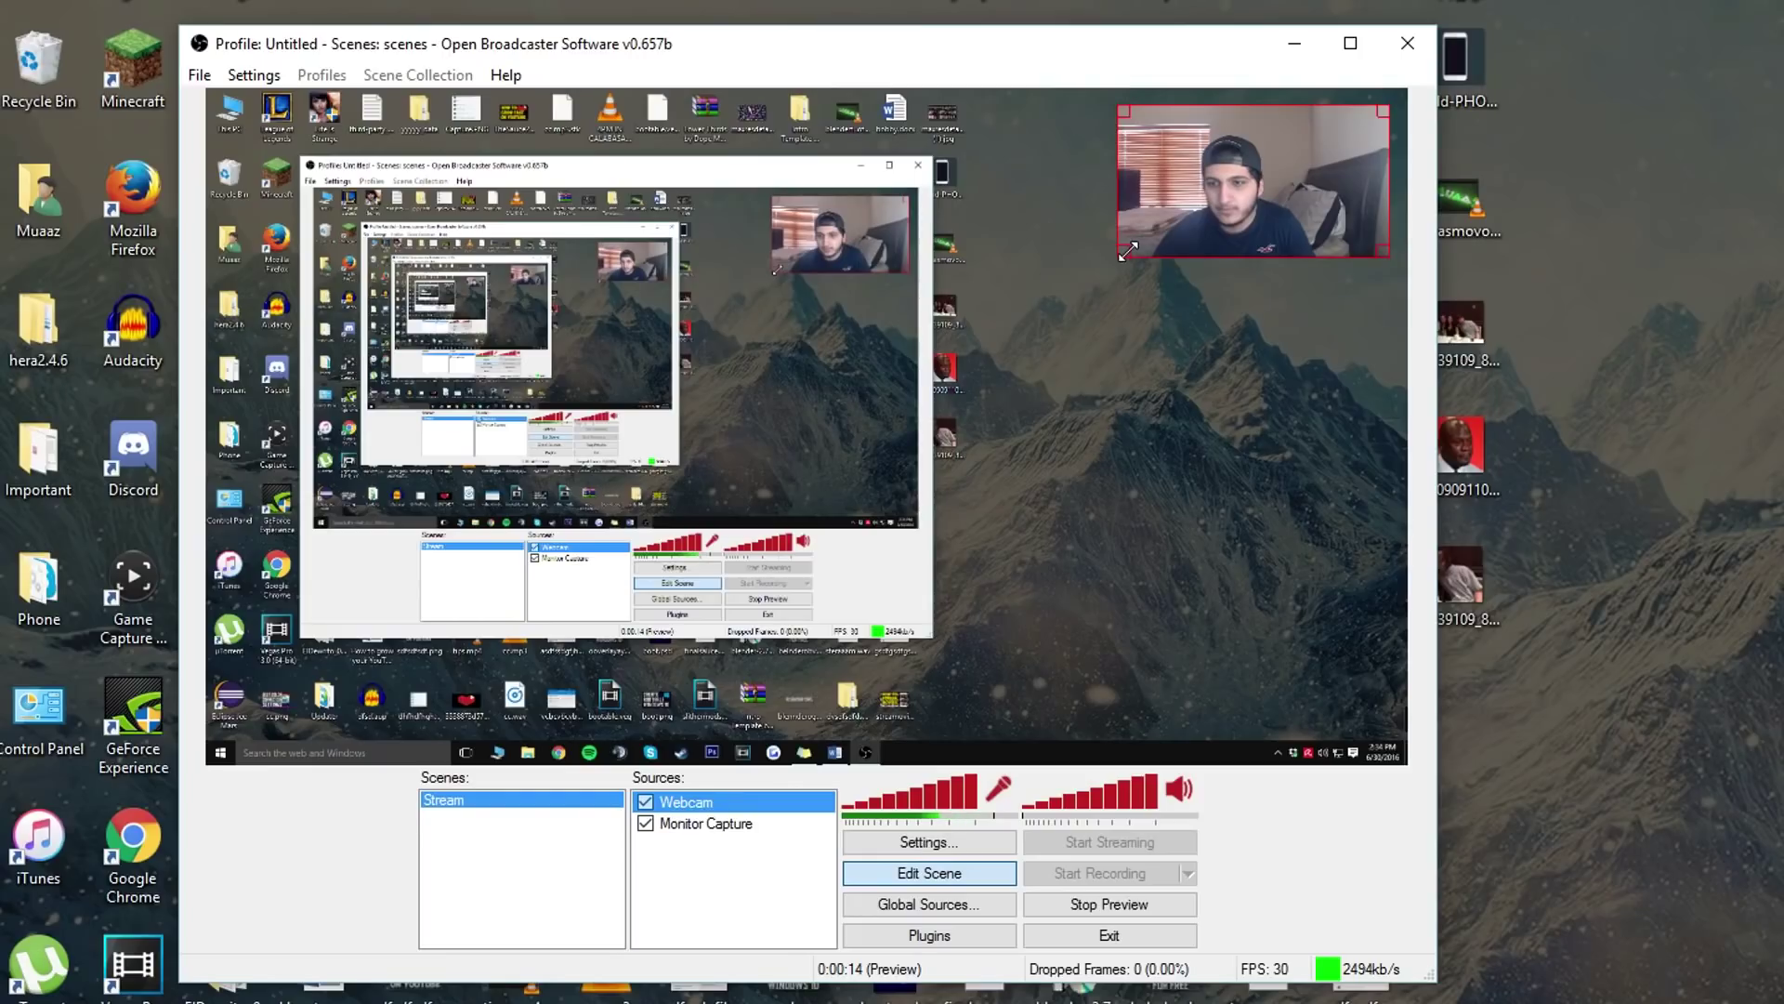
click(925, 875)
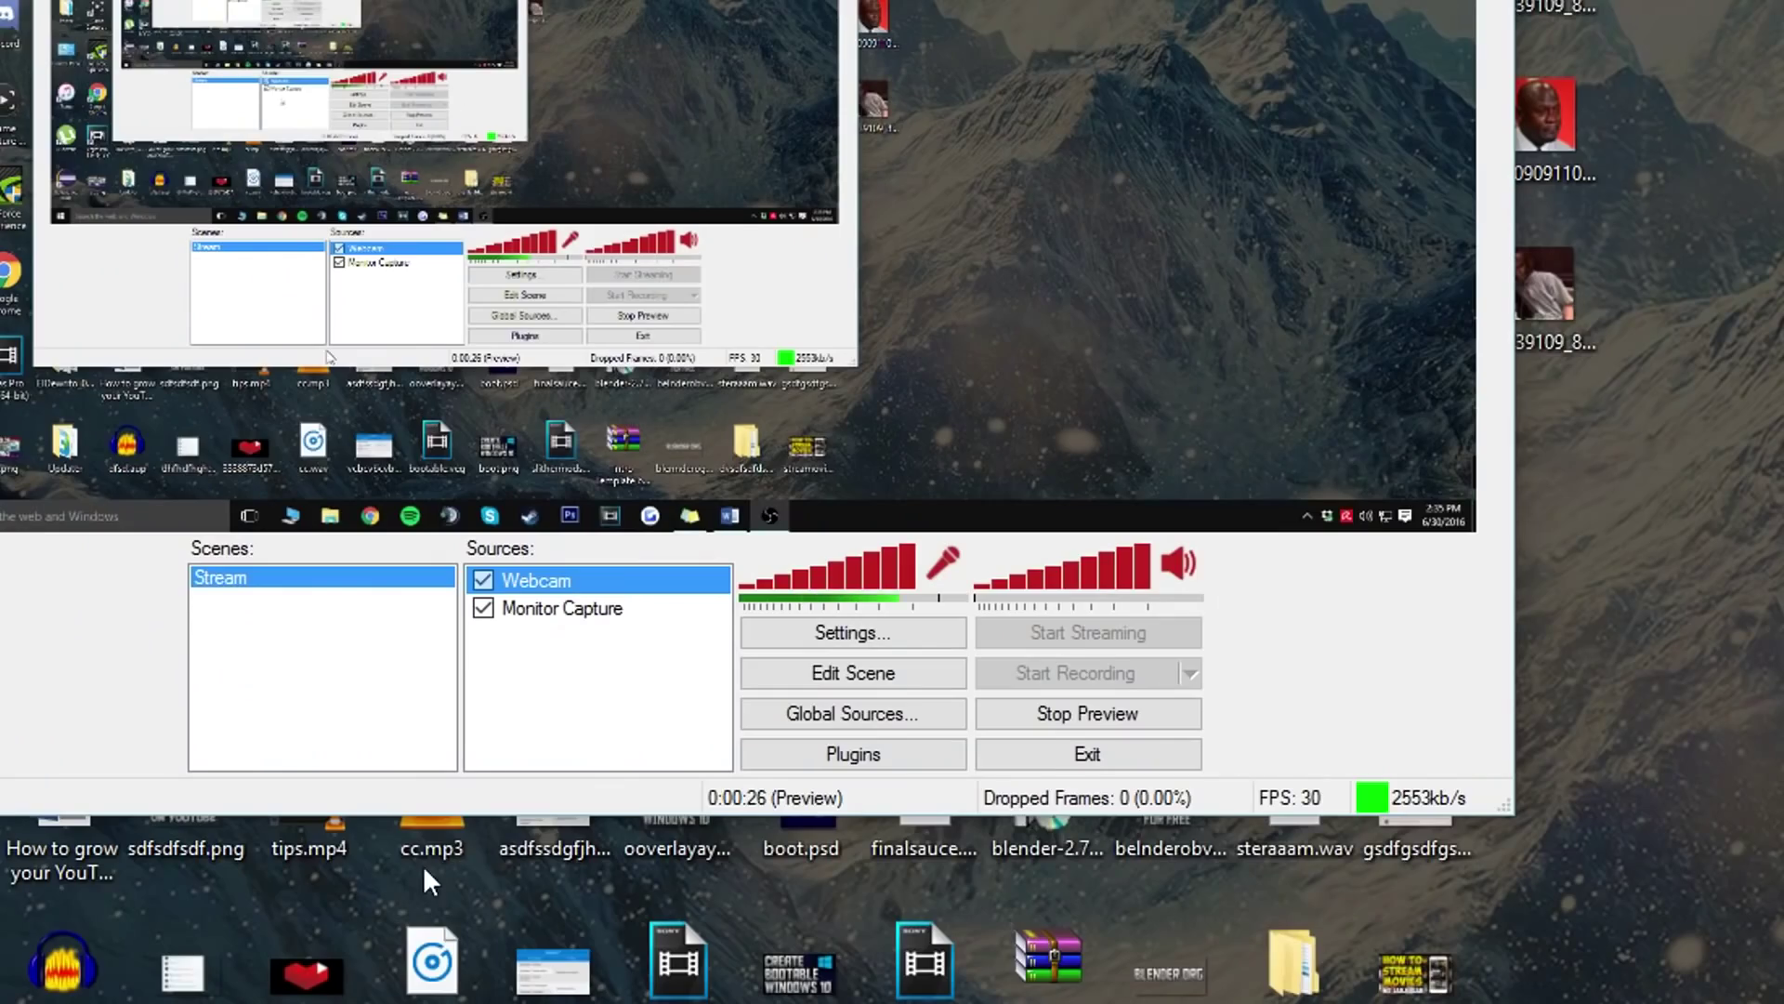
Add an Image source named 'Overlay'
right_click(687, 879)
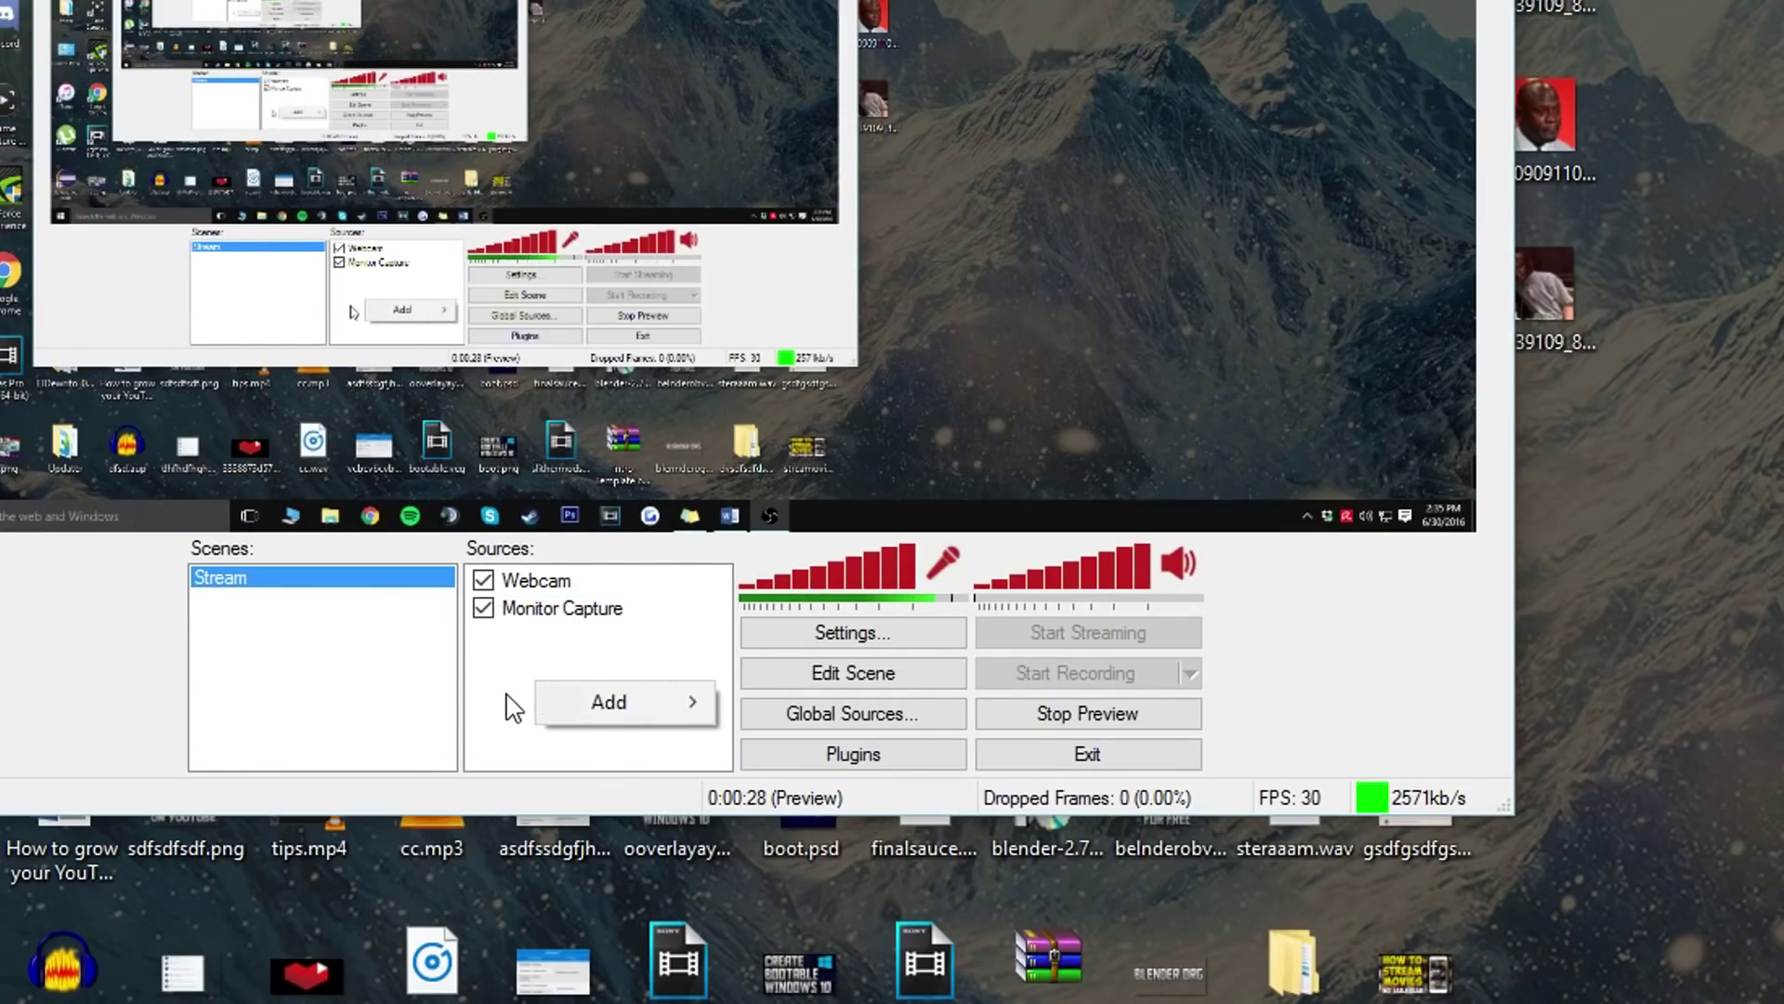
mouse_move(584, 706)
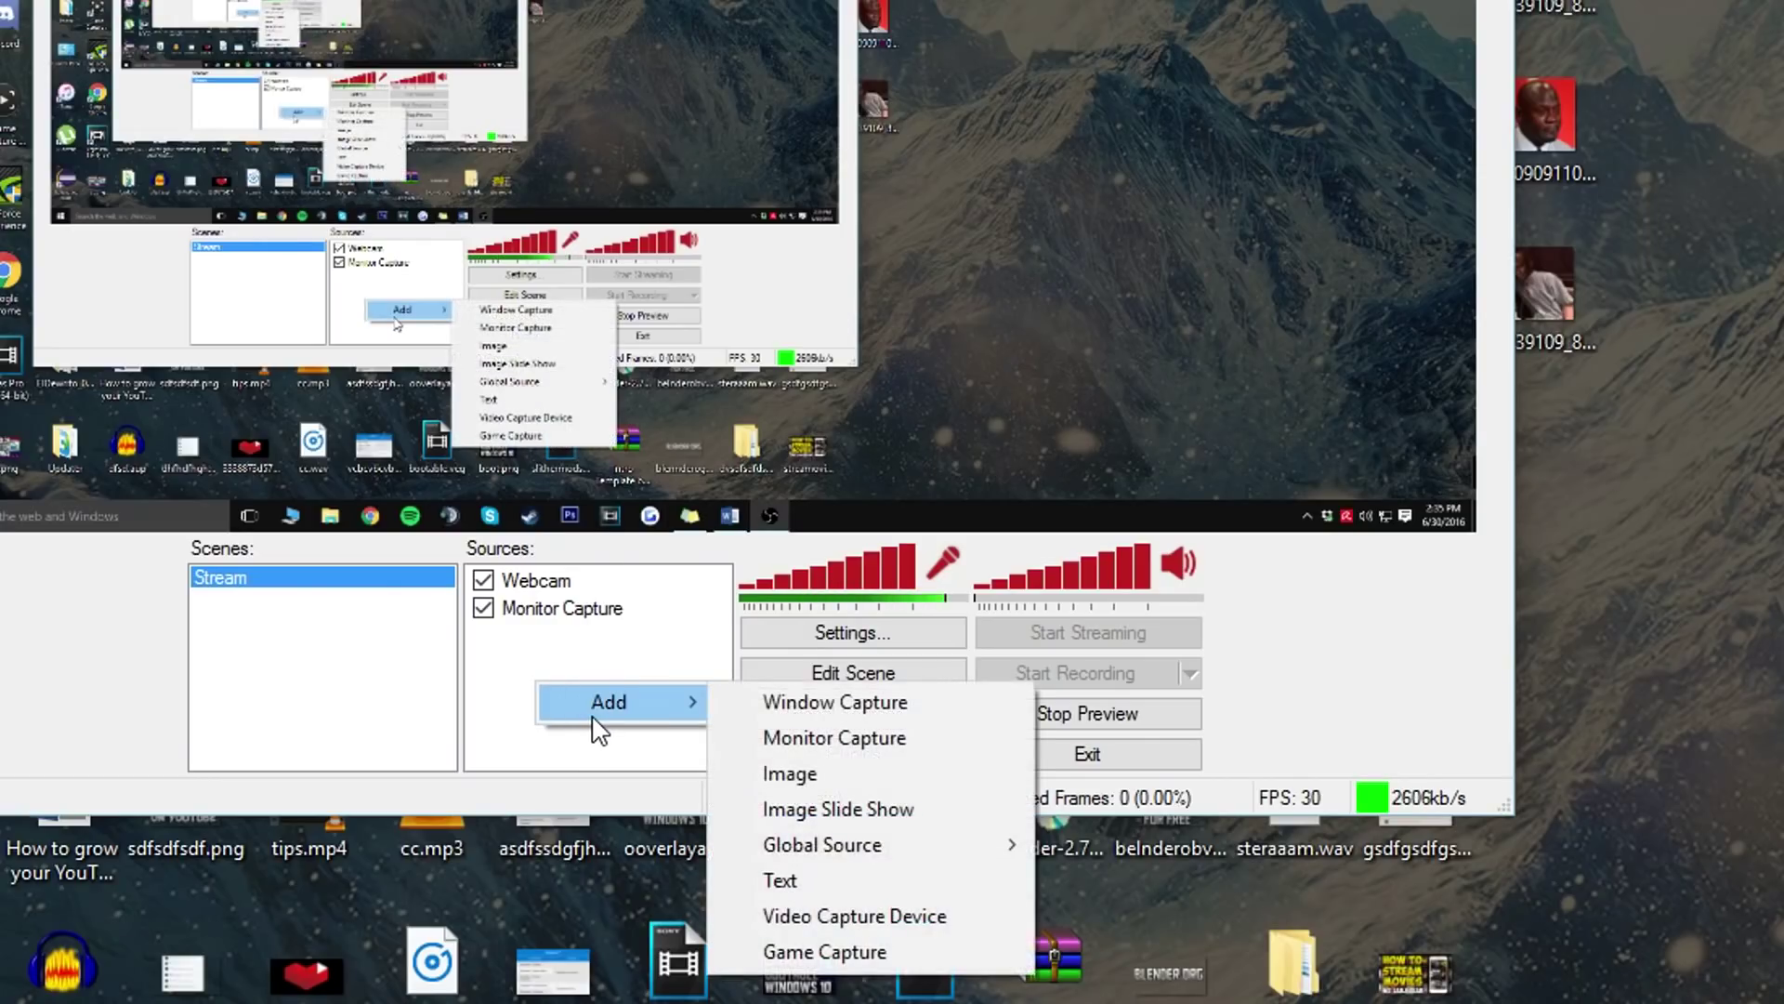
click(855, 771)
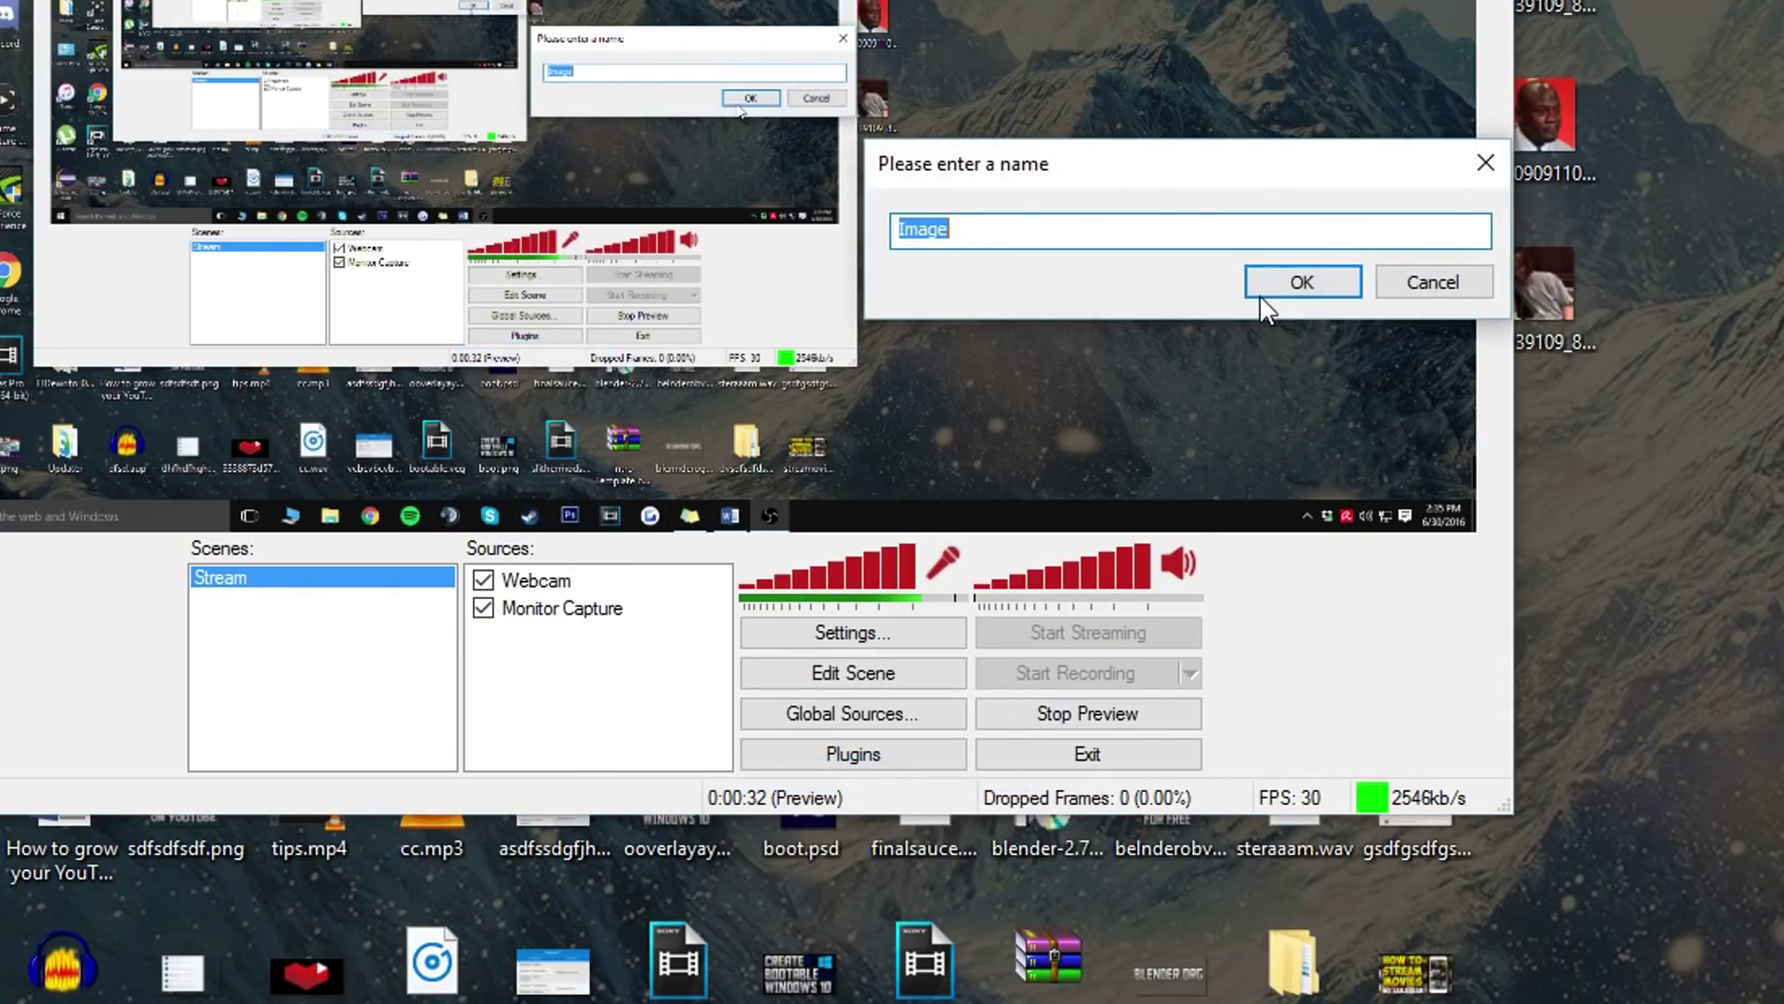
text(Overlay)
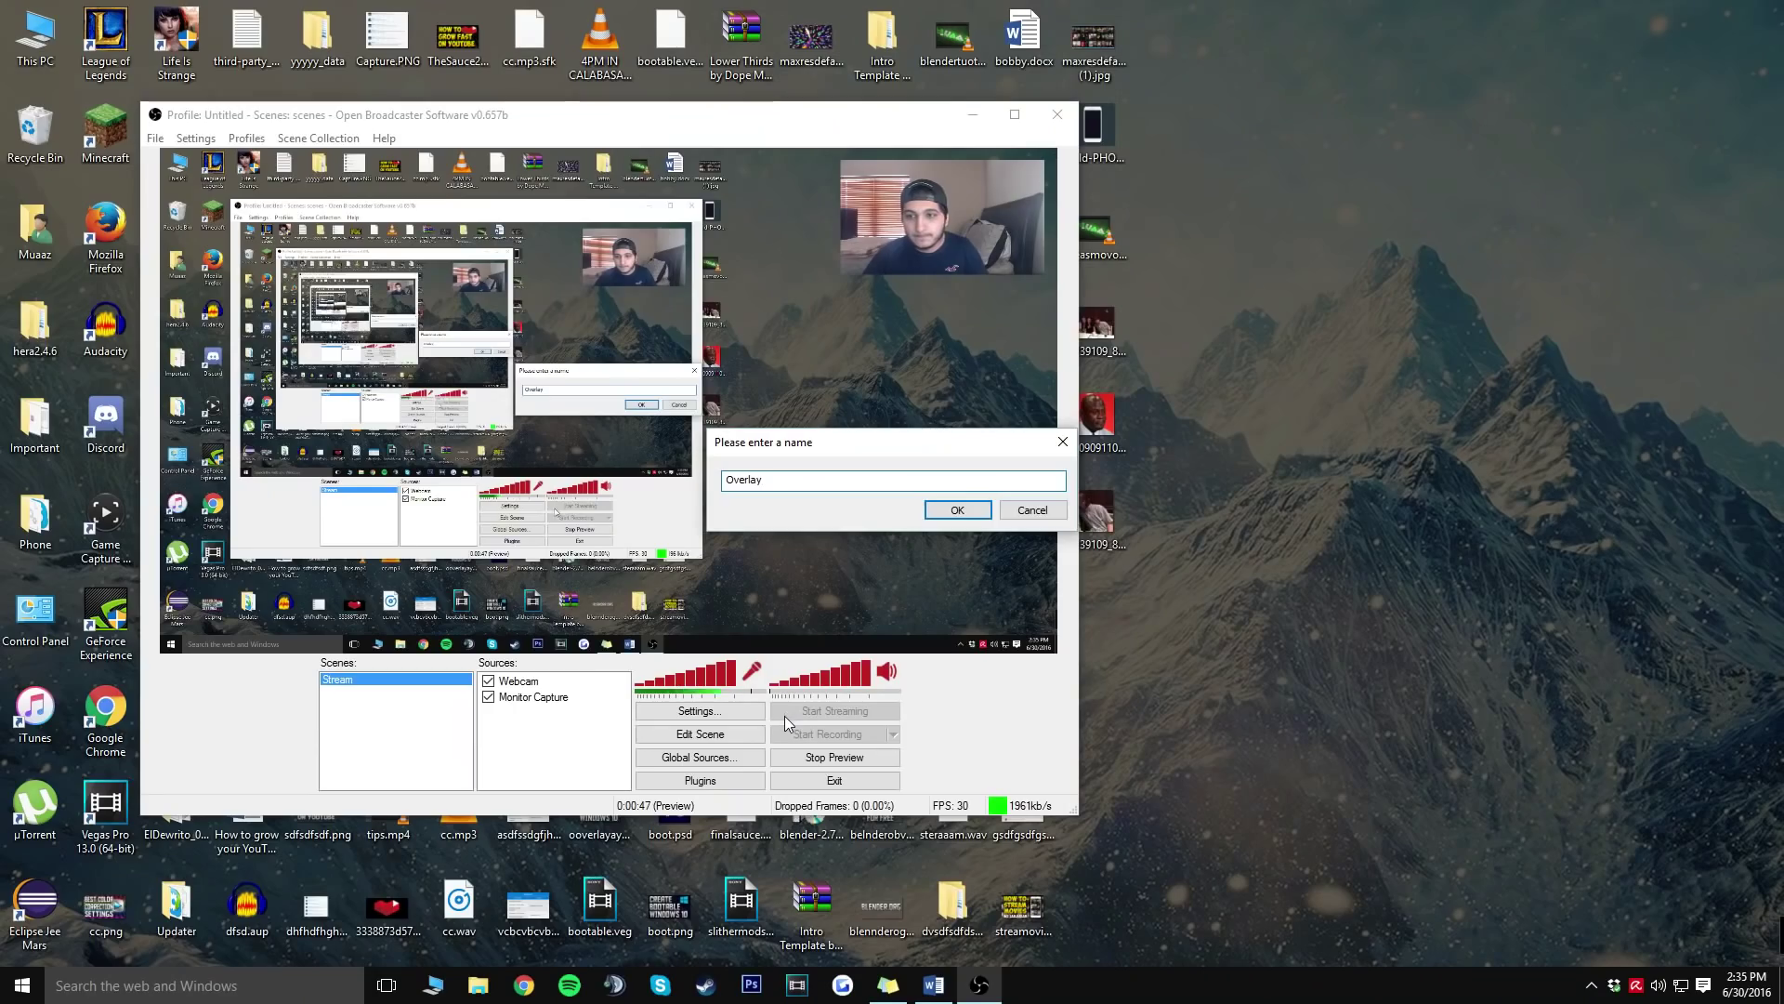
click(956, 511)
Load rectangleoverlay.png as the Overlay image and finish adding the source
click(1023, 337)
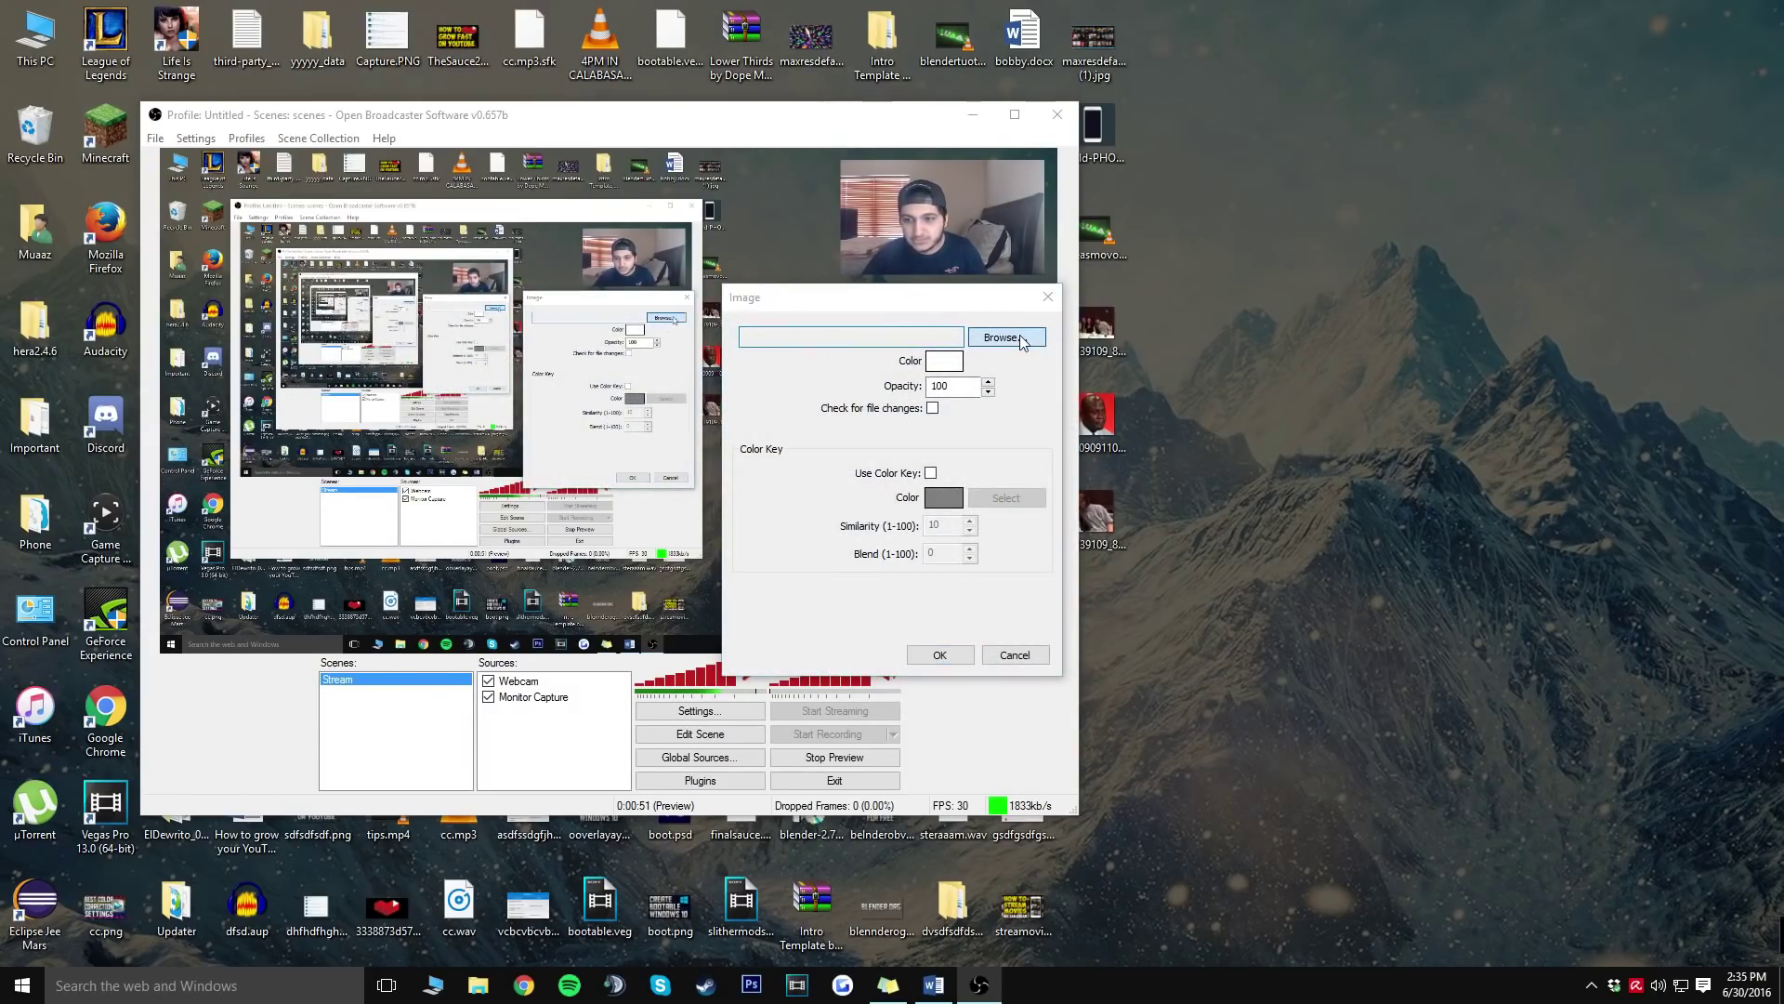
scroll(1286, 476, down, 10)
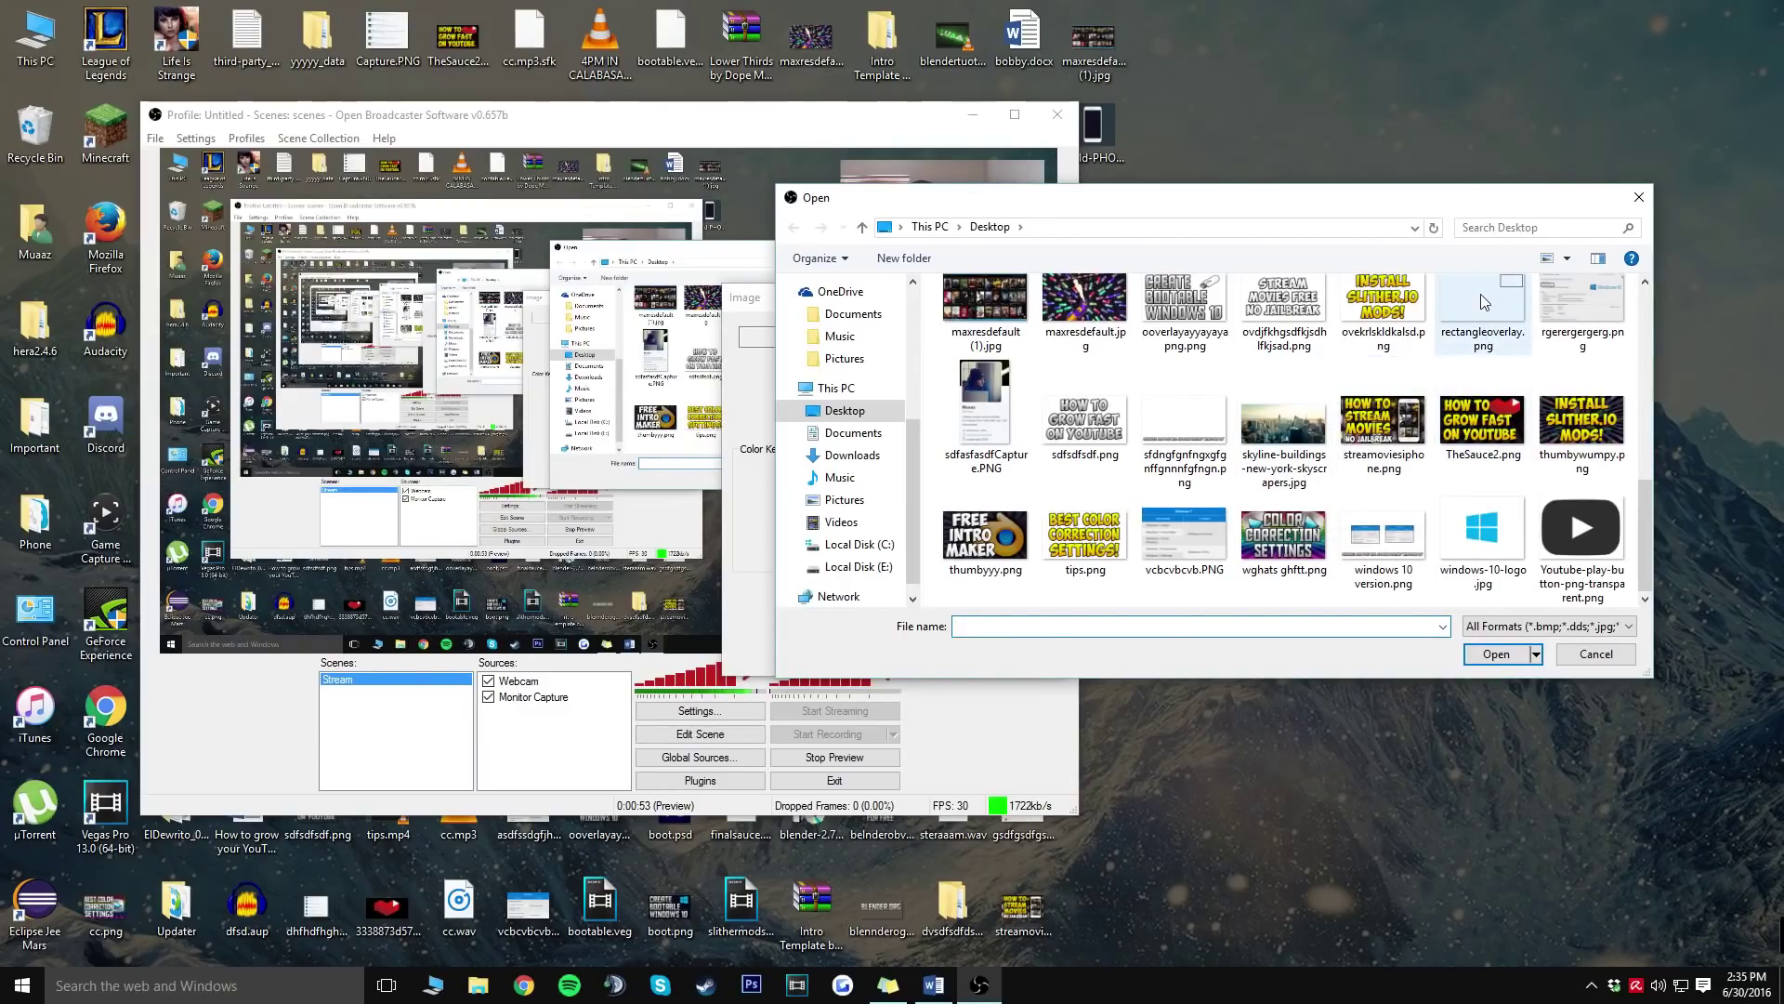
click(1480, 296)
click(1498, 655)
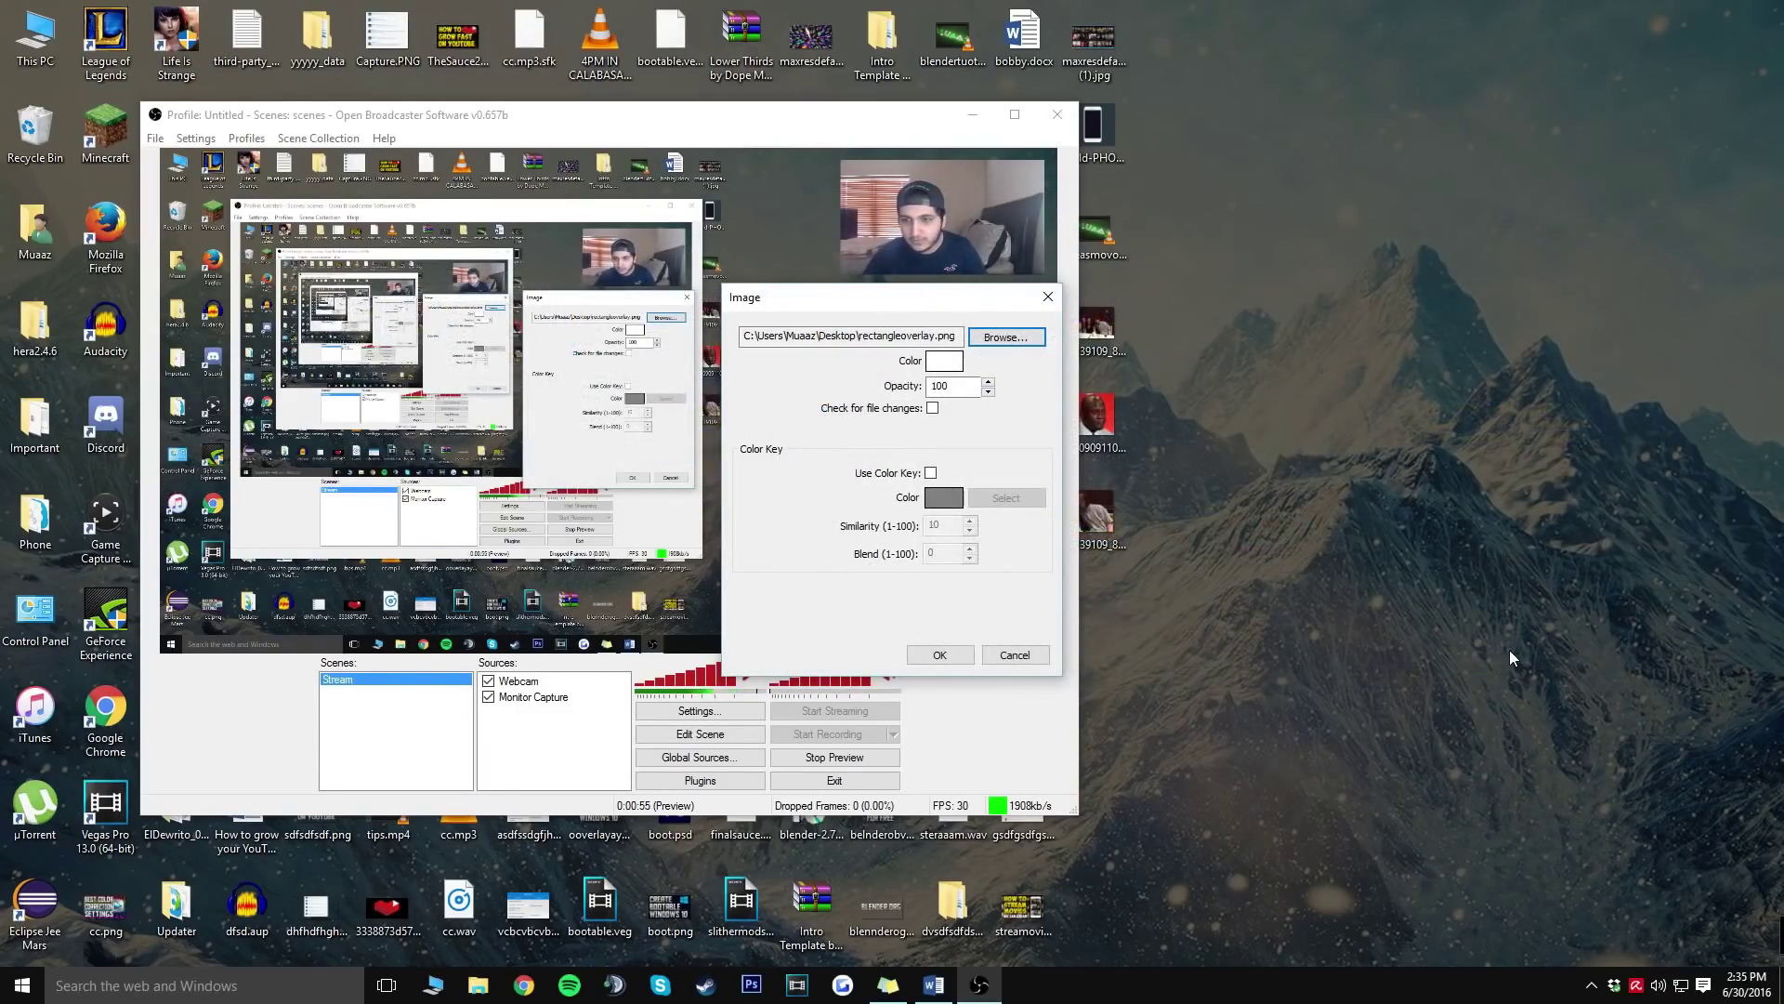
click(950, 656)
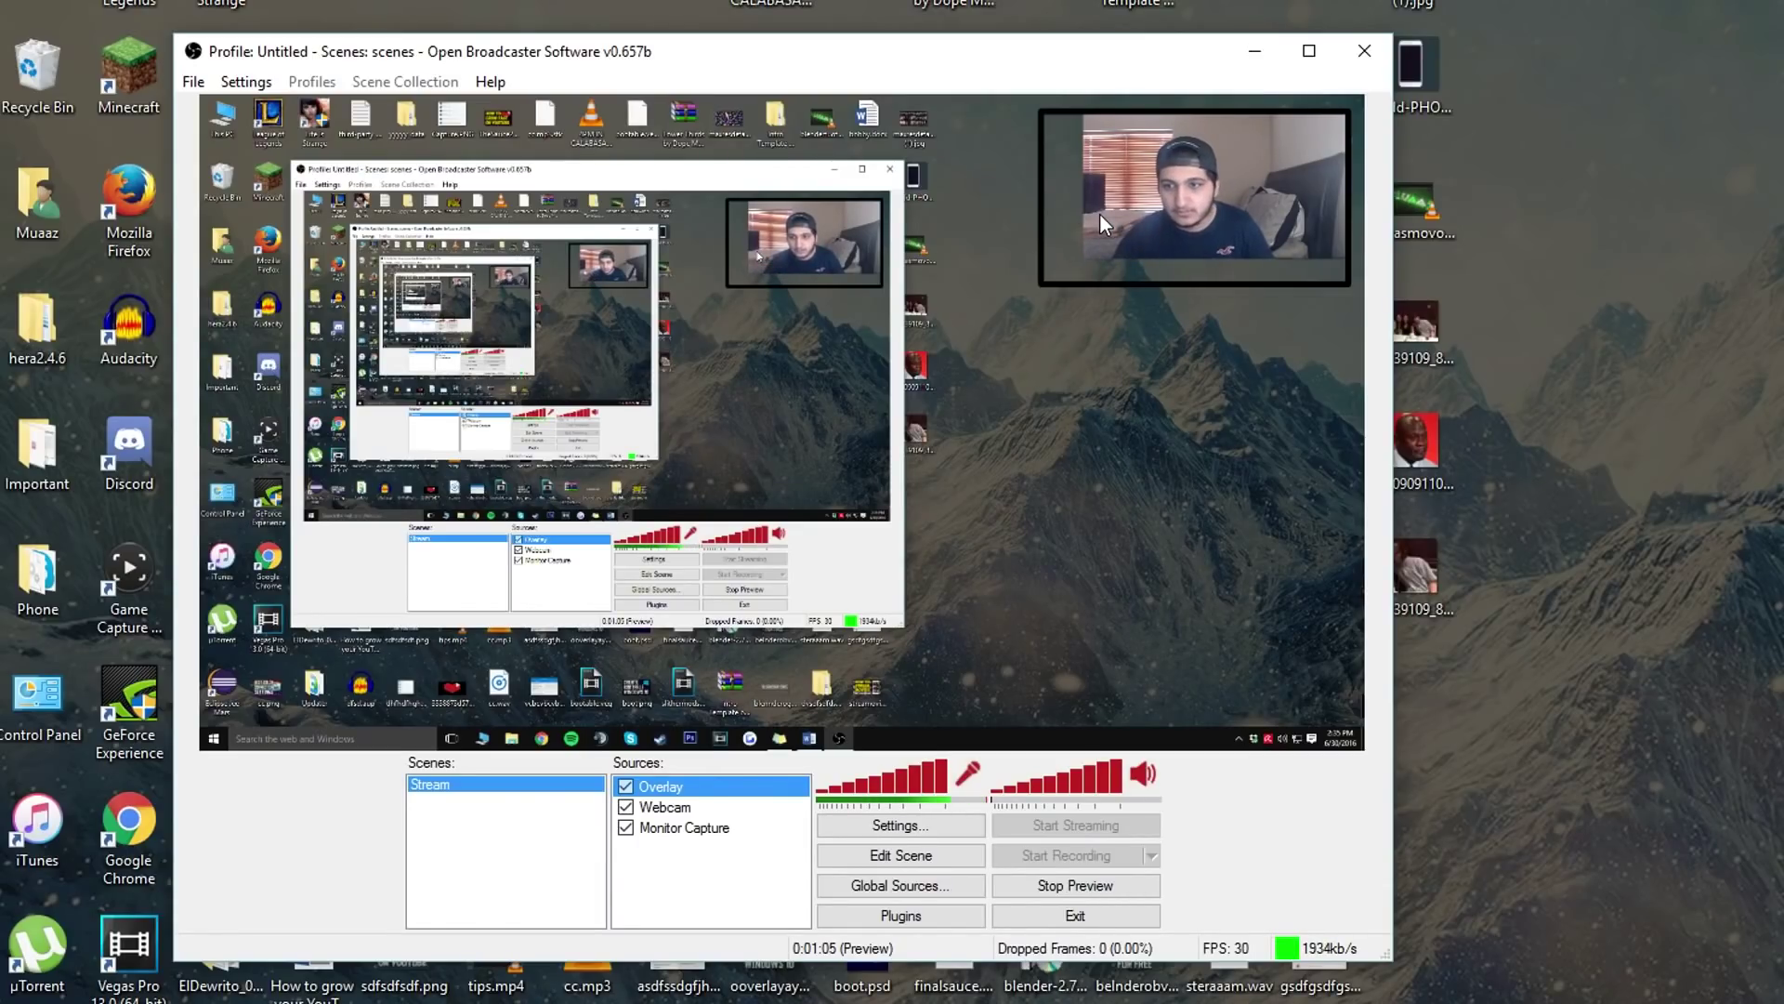
Resize the Webcam source to fill the black overlay frame, then stop the preview
click(667, 809)
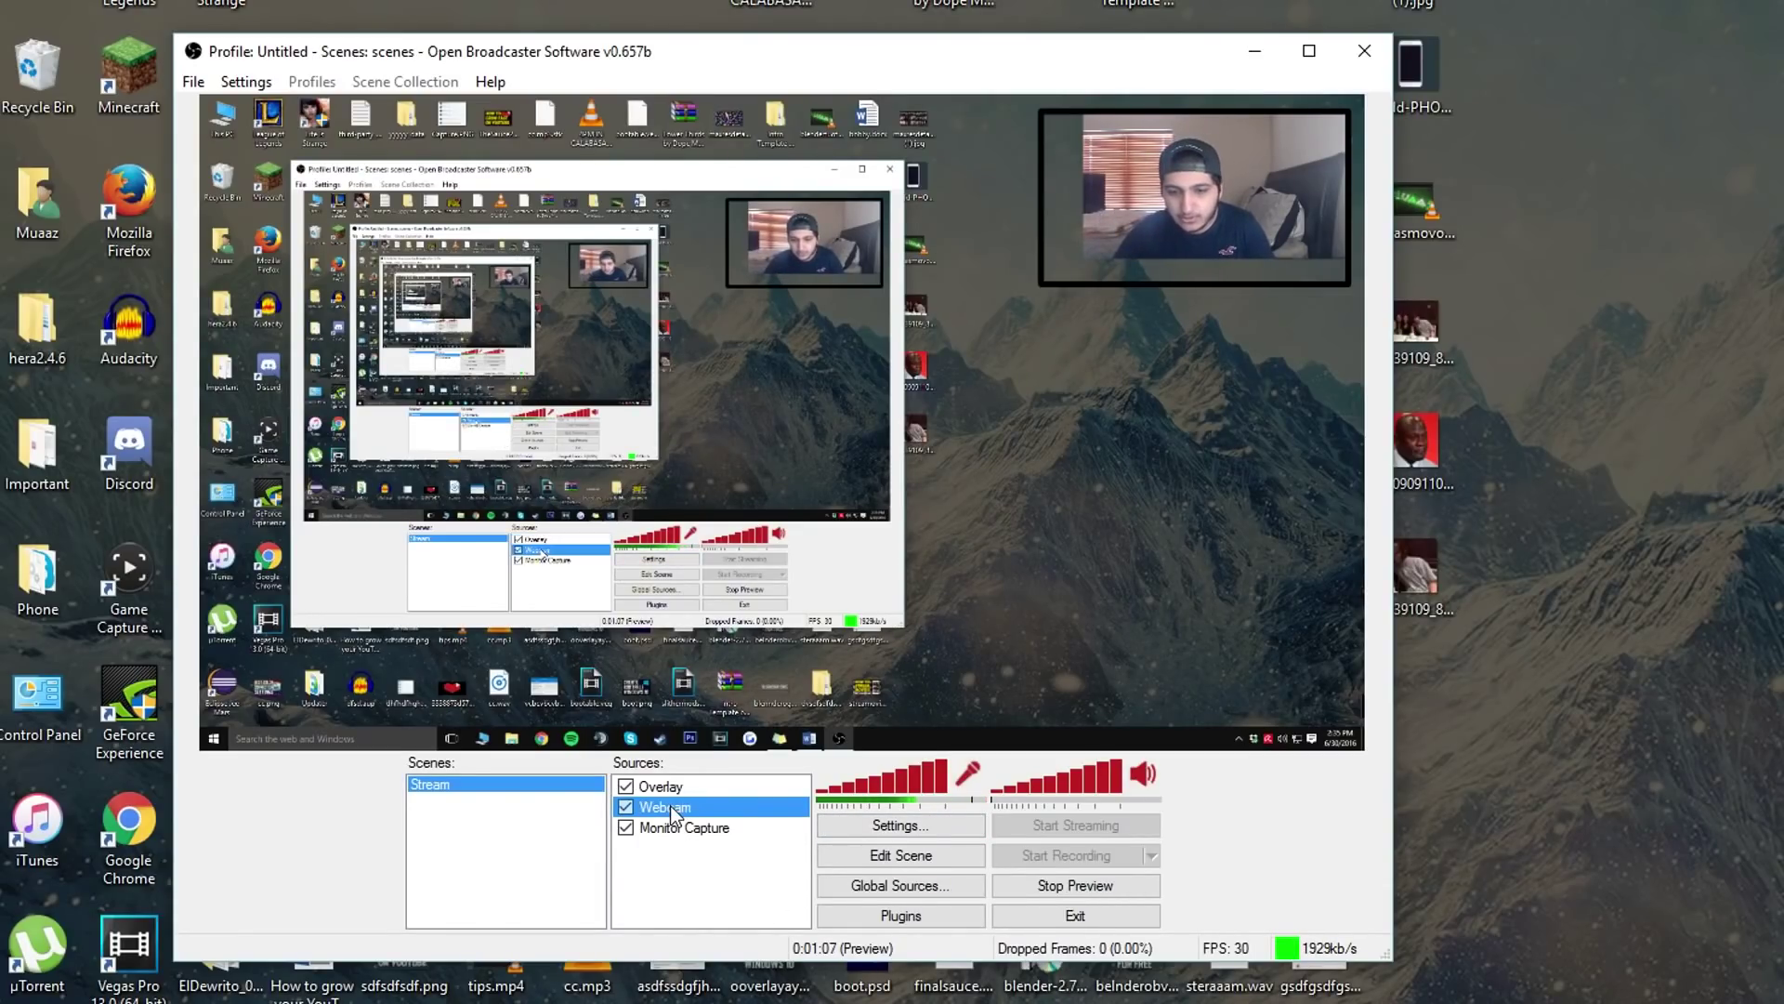
click(902, 853)
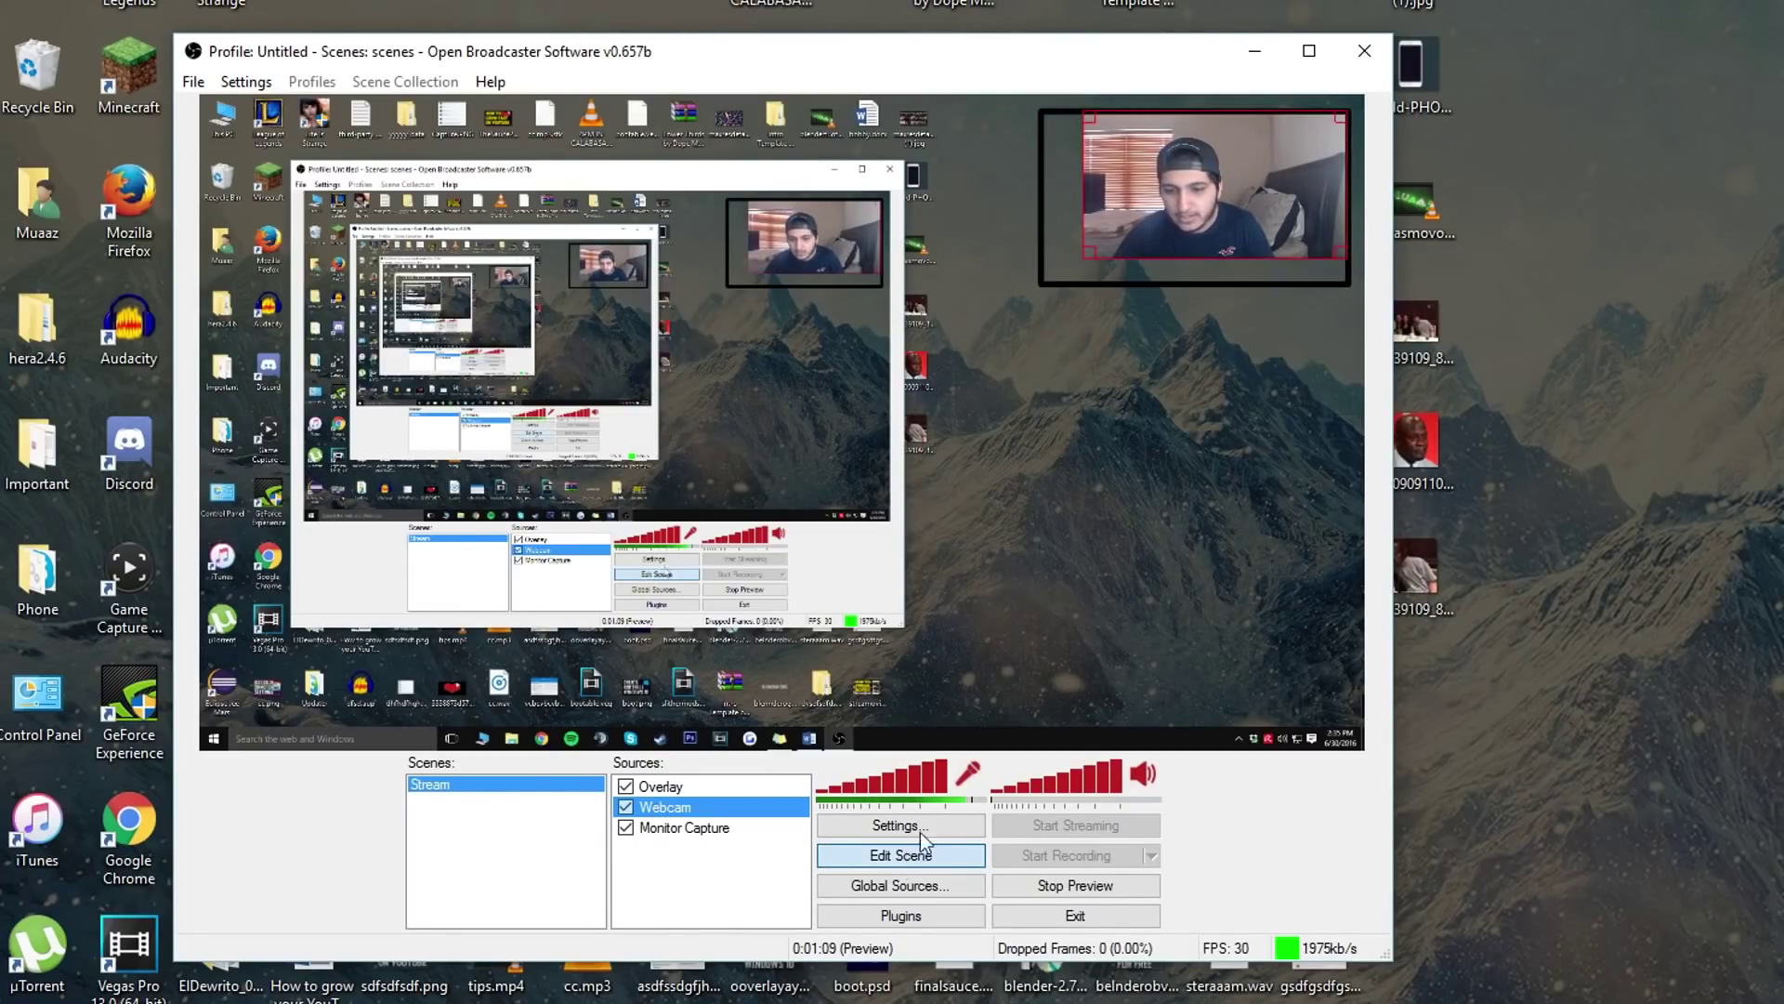
drag(1080, 251, 1043, 275)
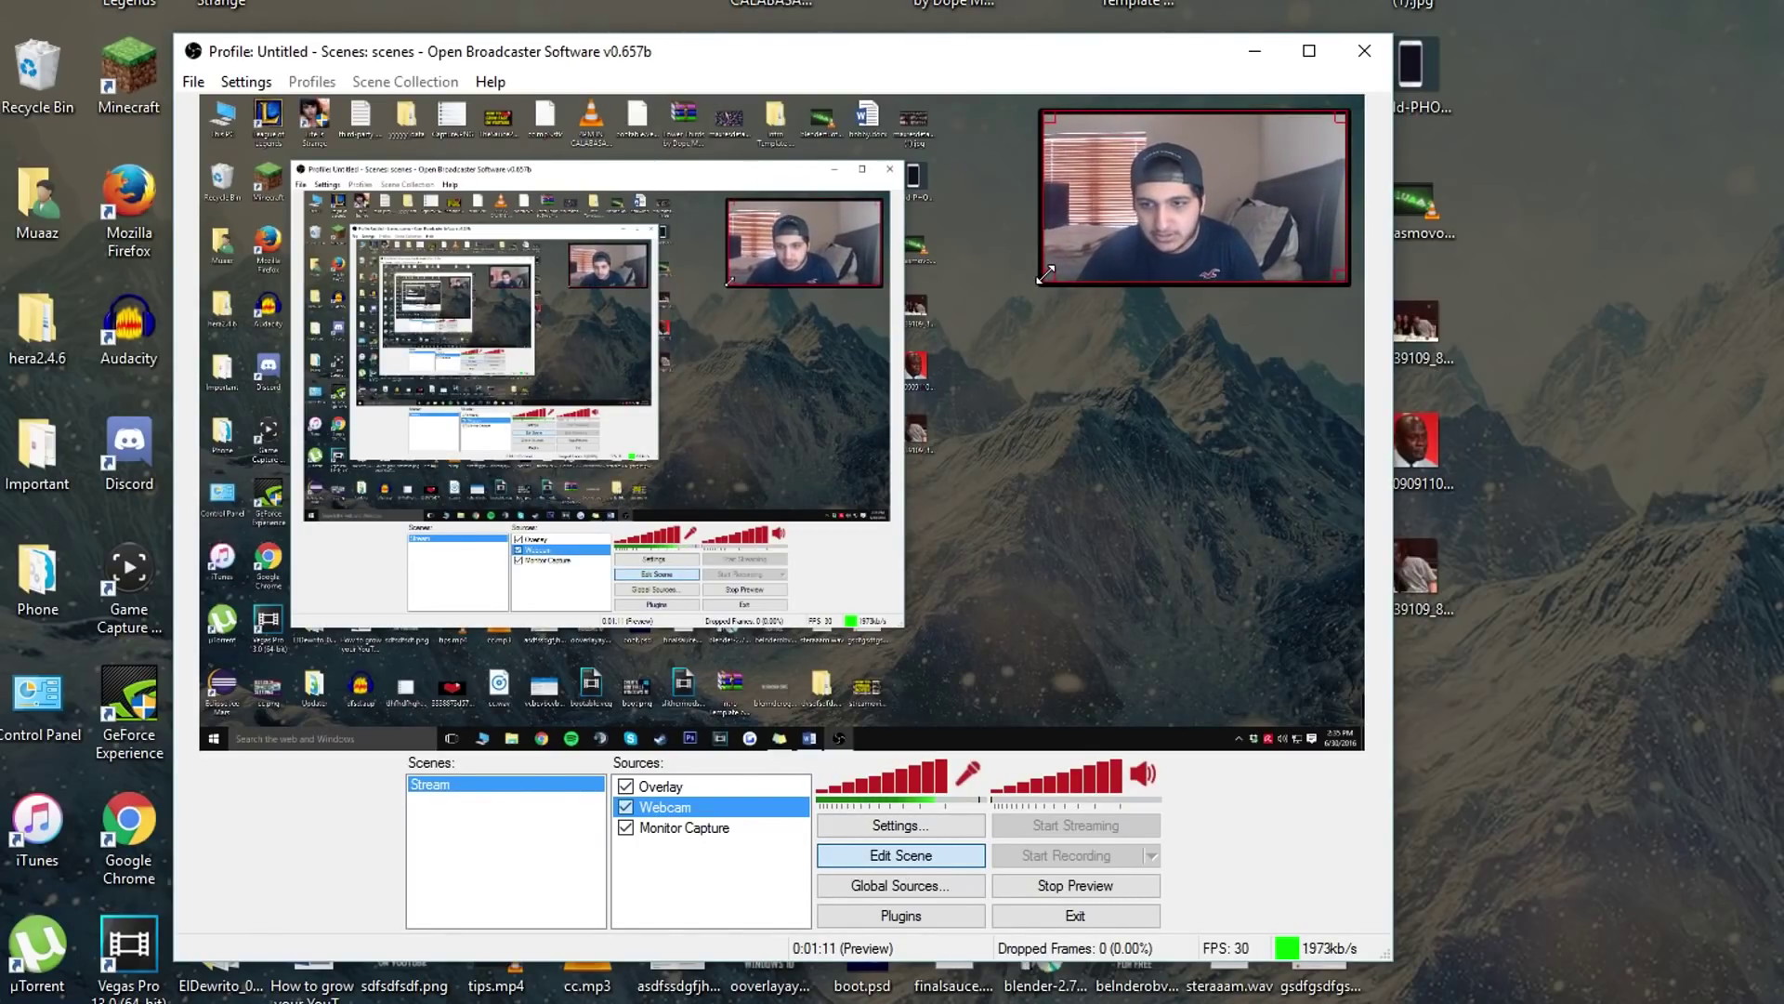
click(906, 855)
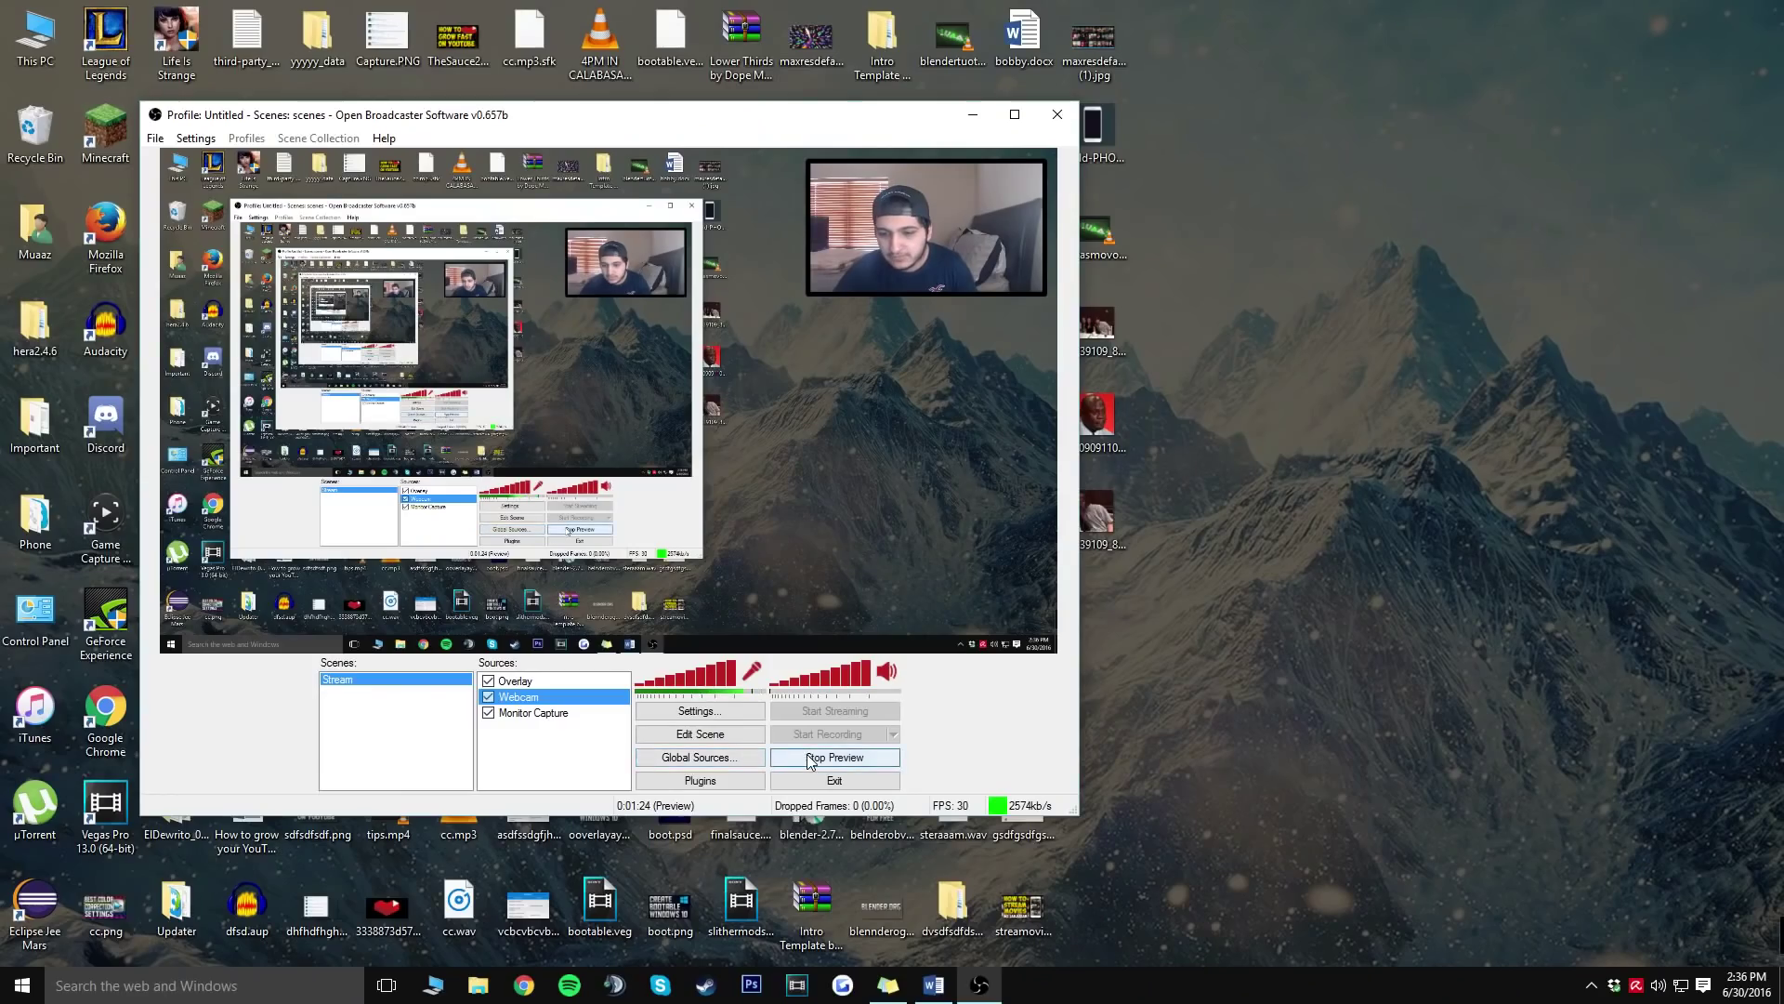
click(809, 760)
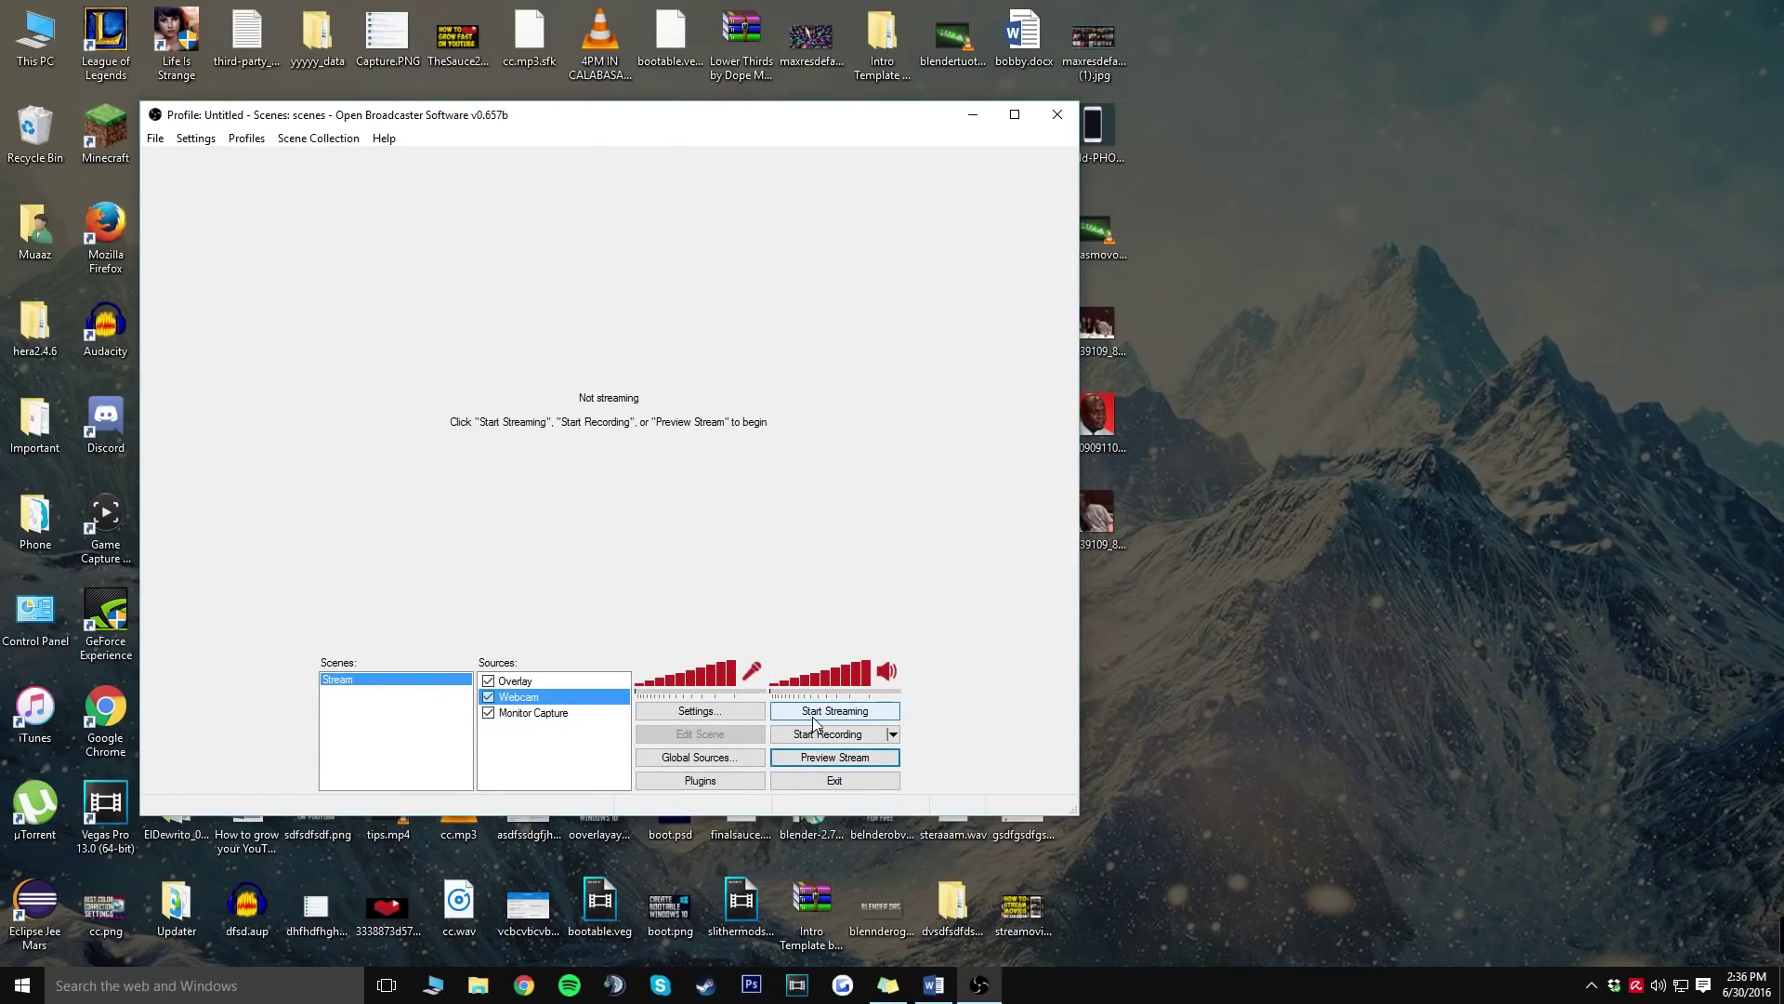
Open the OBS Settings to the Broadcast Settings page
click(722, 711)
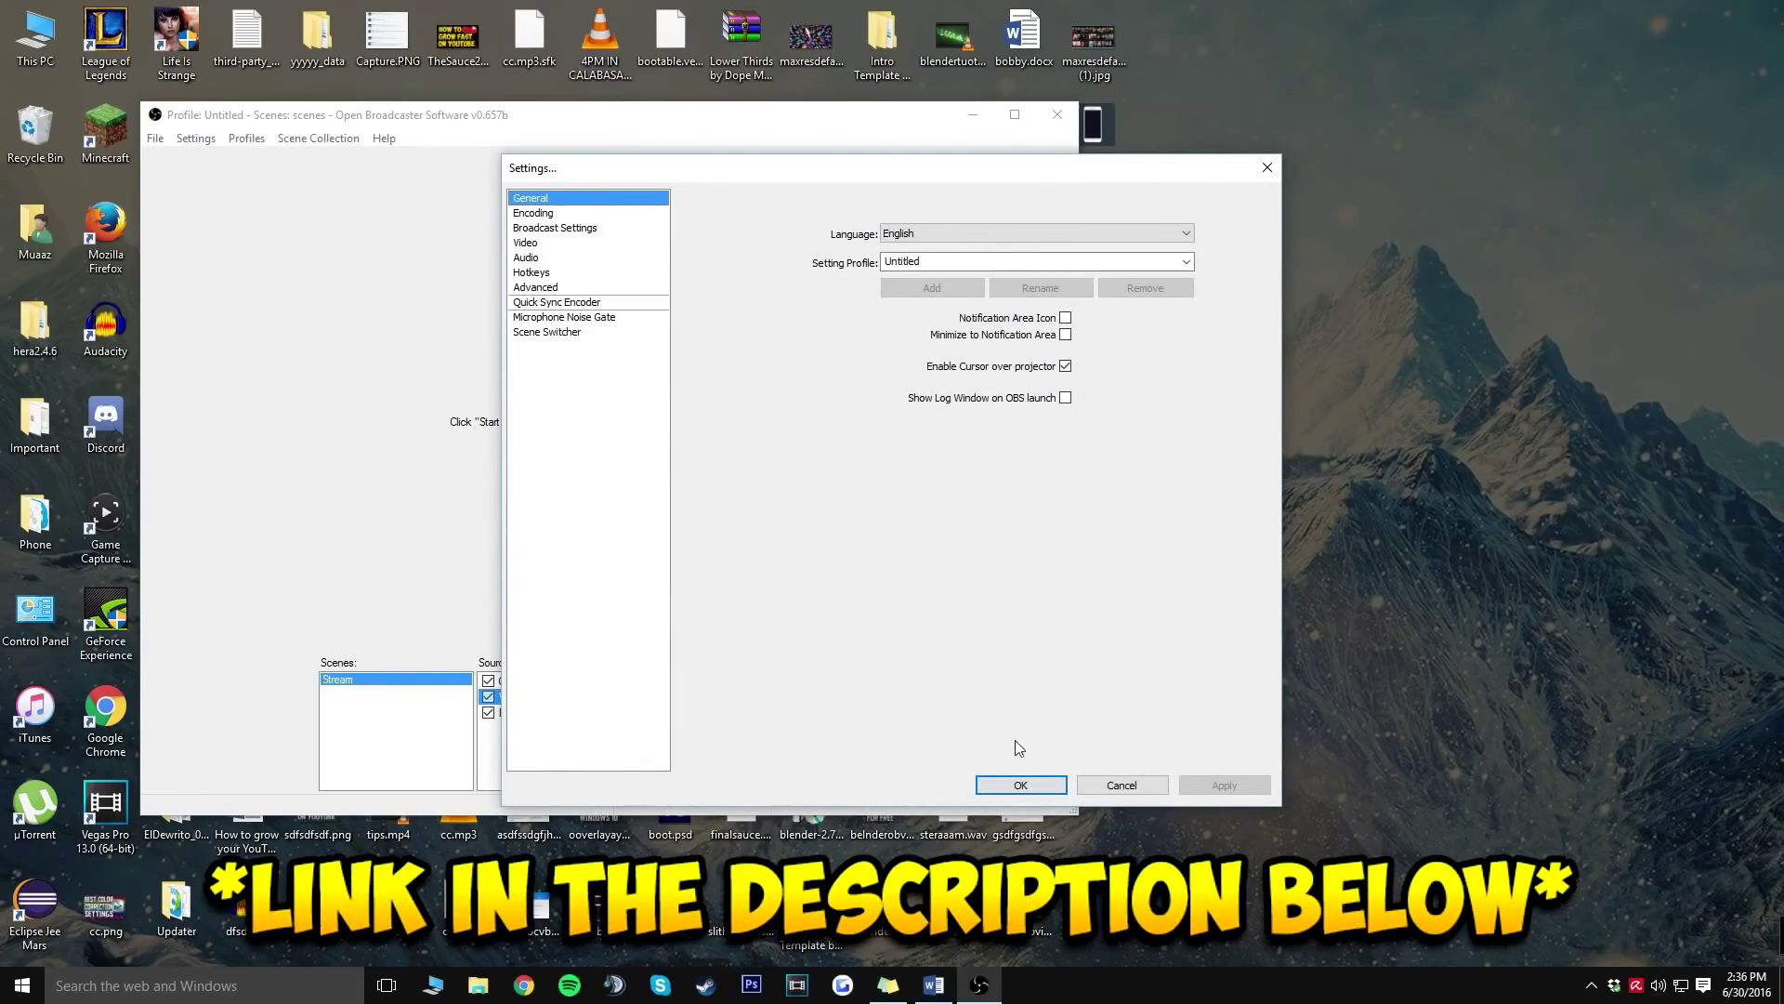
click(1121, 785)
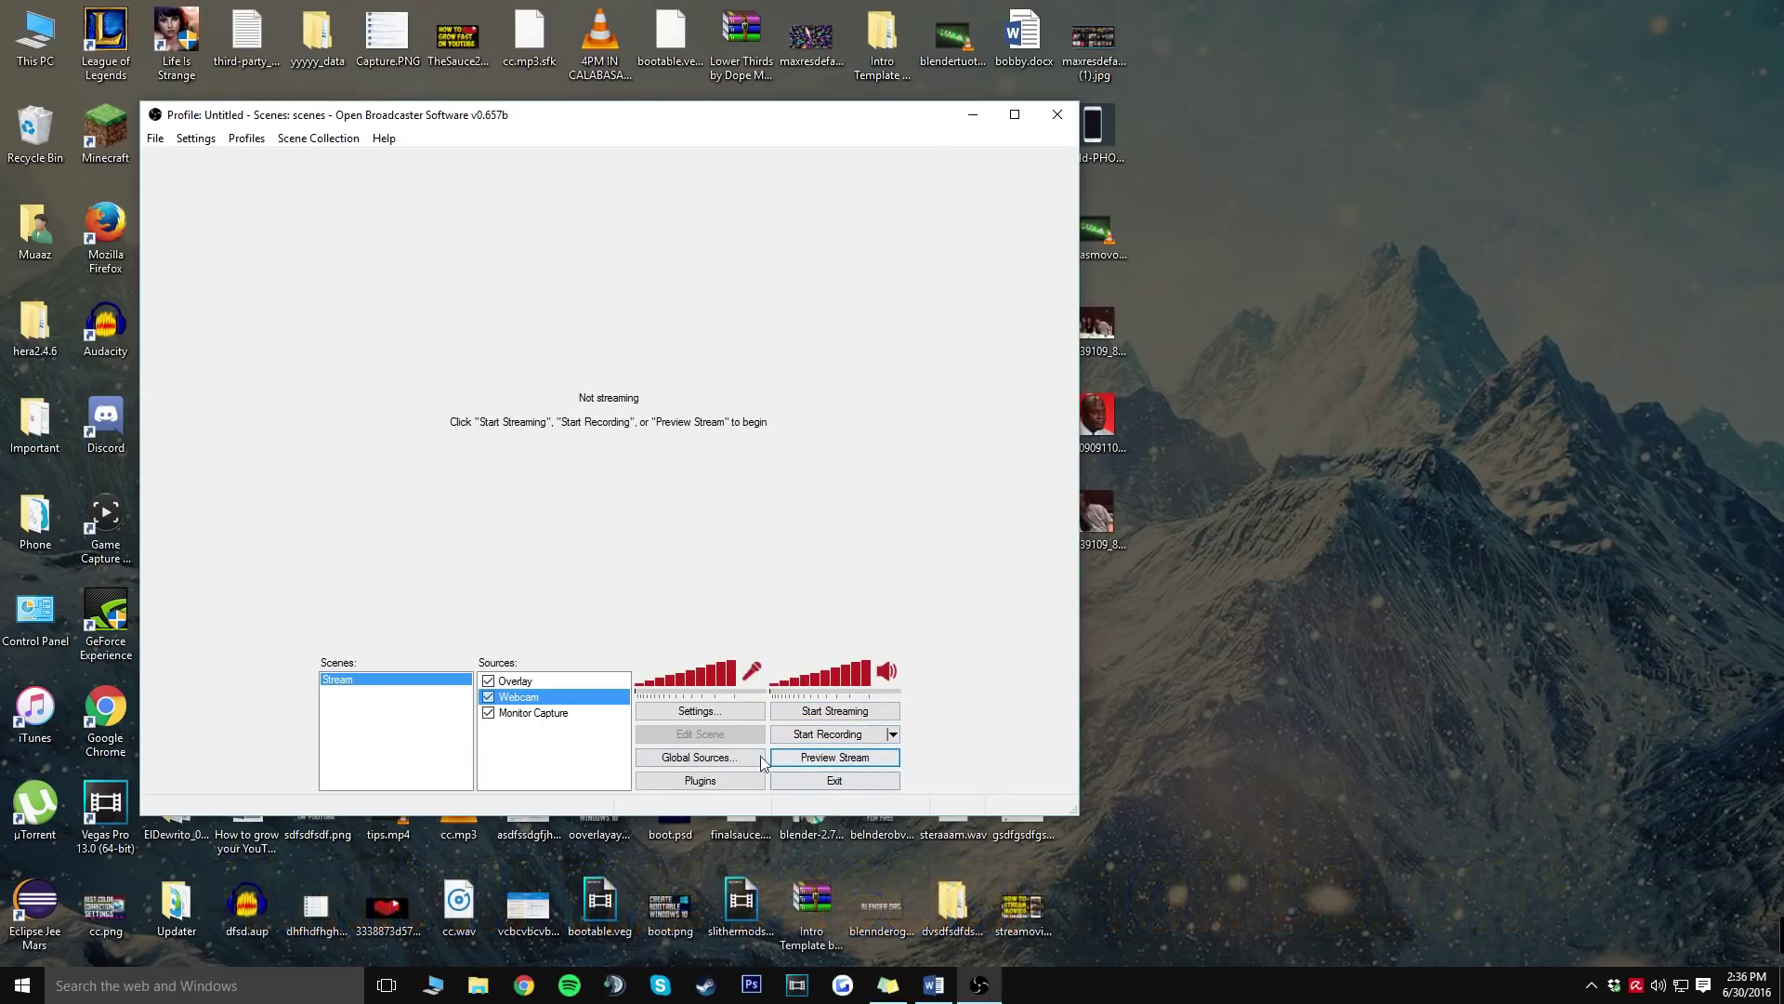
click(697, 712)
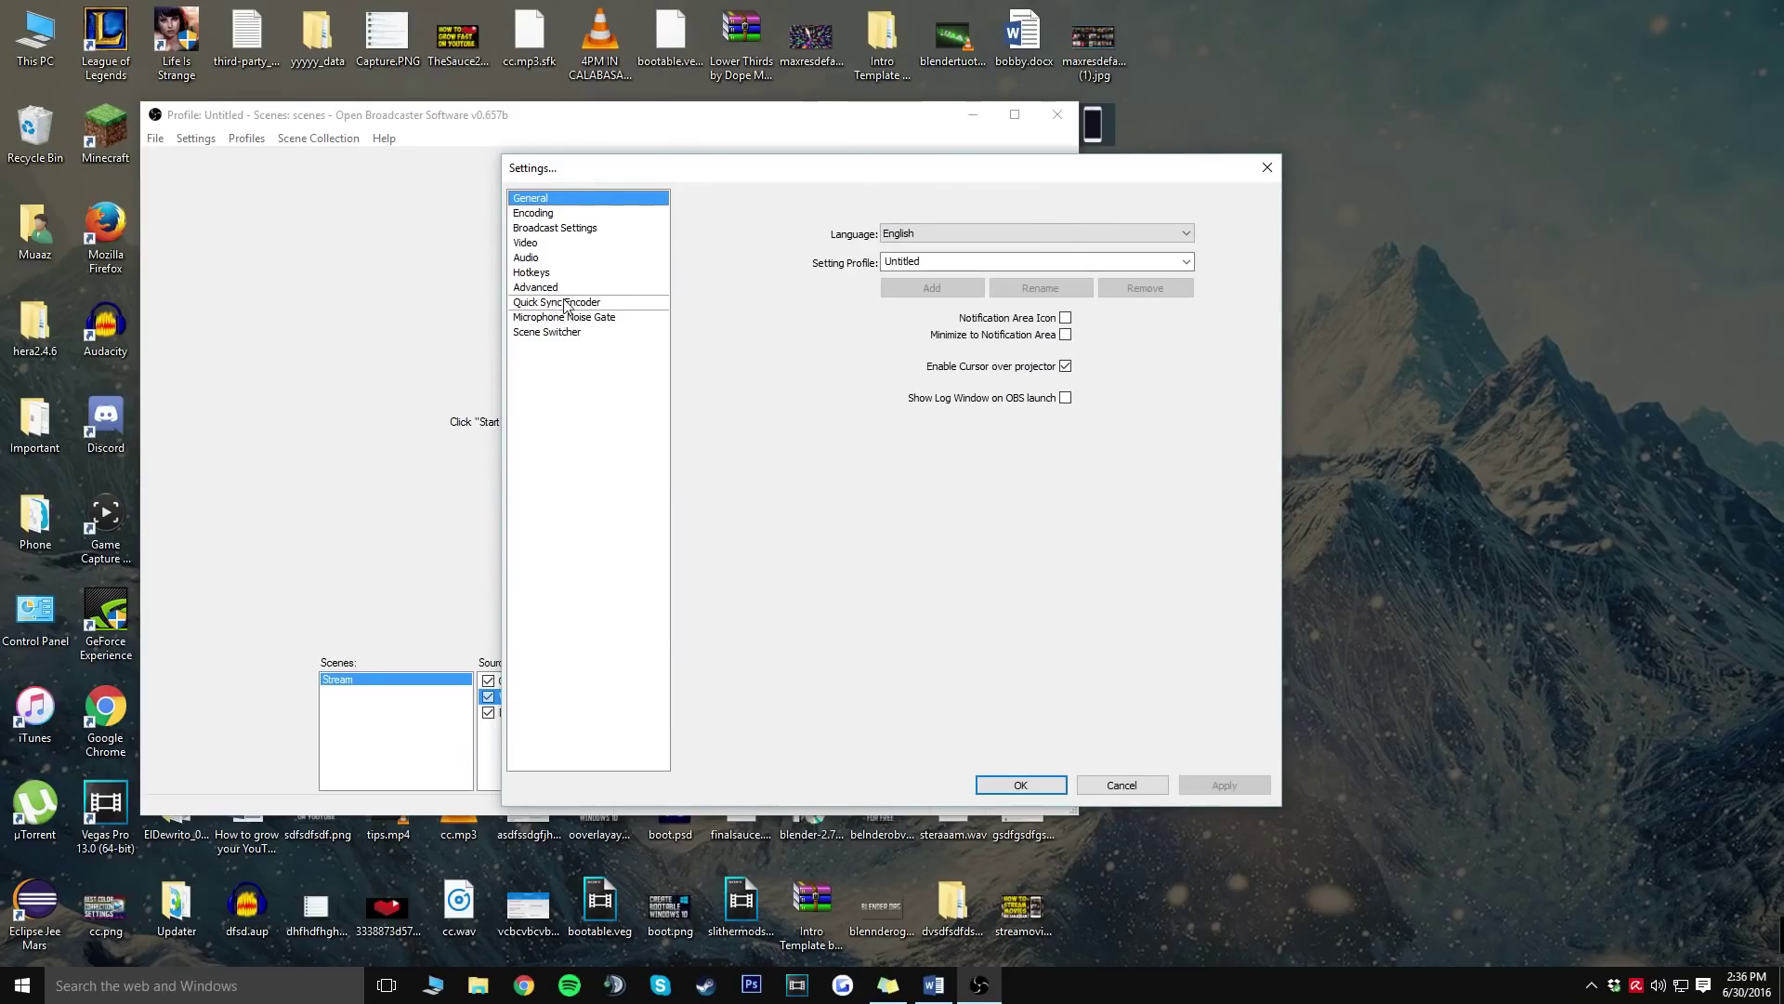
click(598, 232)
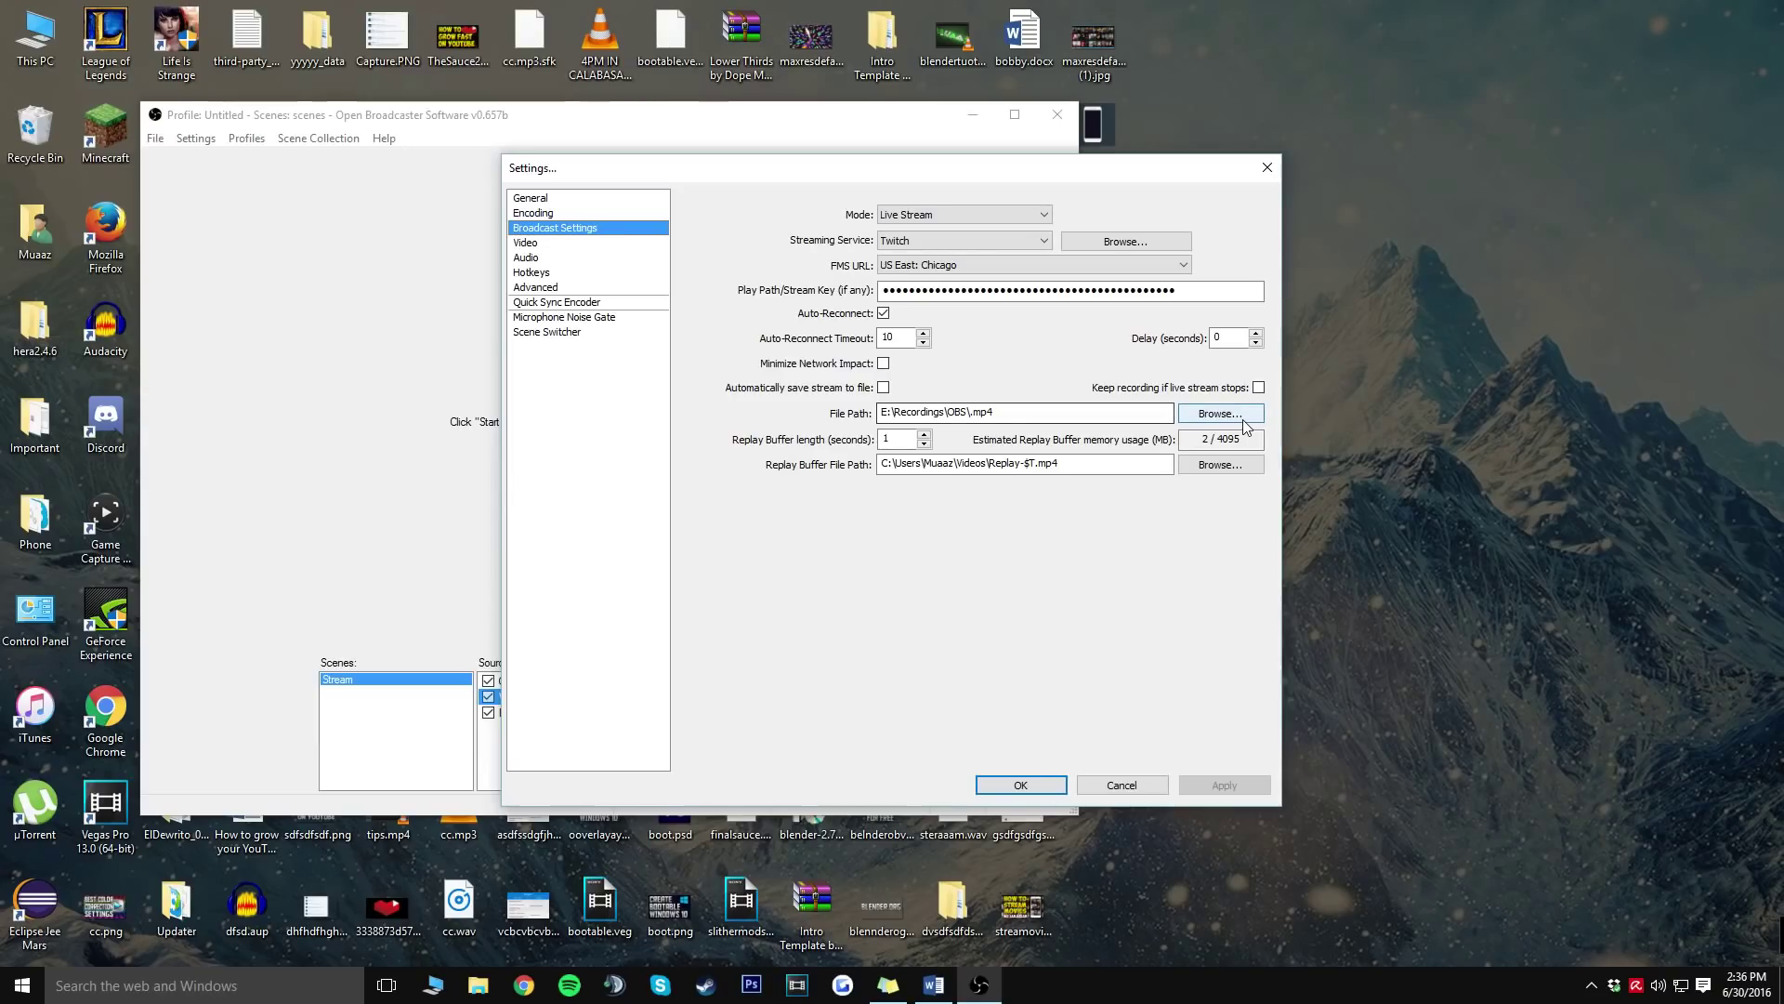
Check the recording file path chooser, keeping MP4 File as the type, then cancel
click(1220, 414)
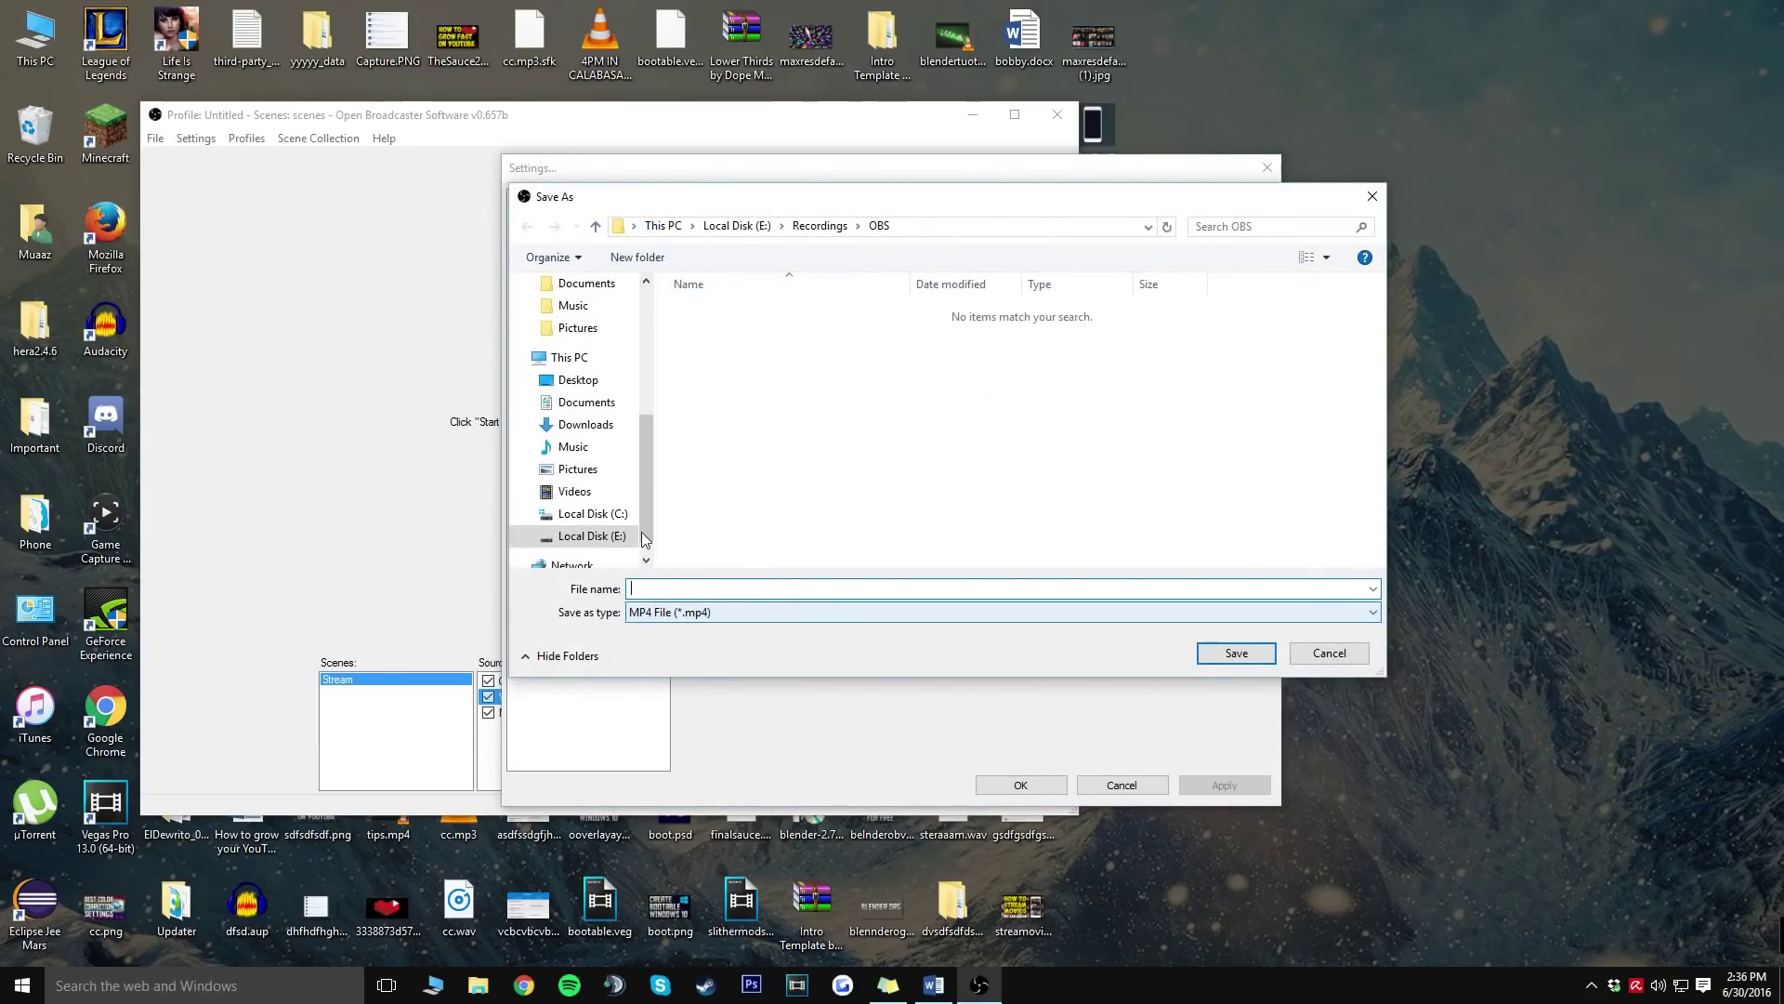
click(721, 614)
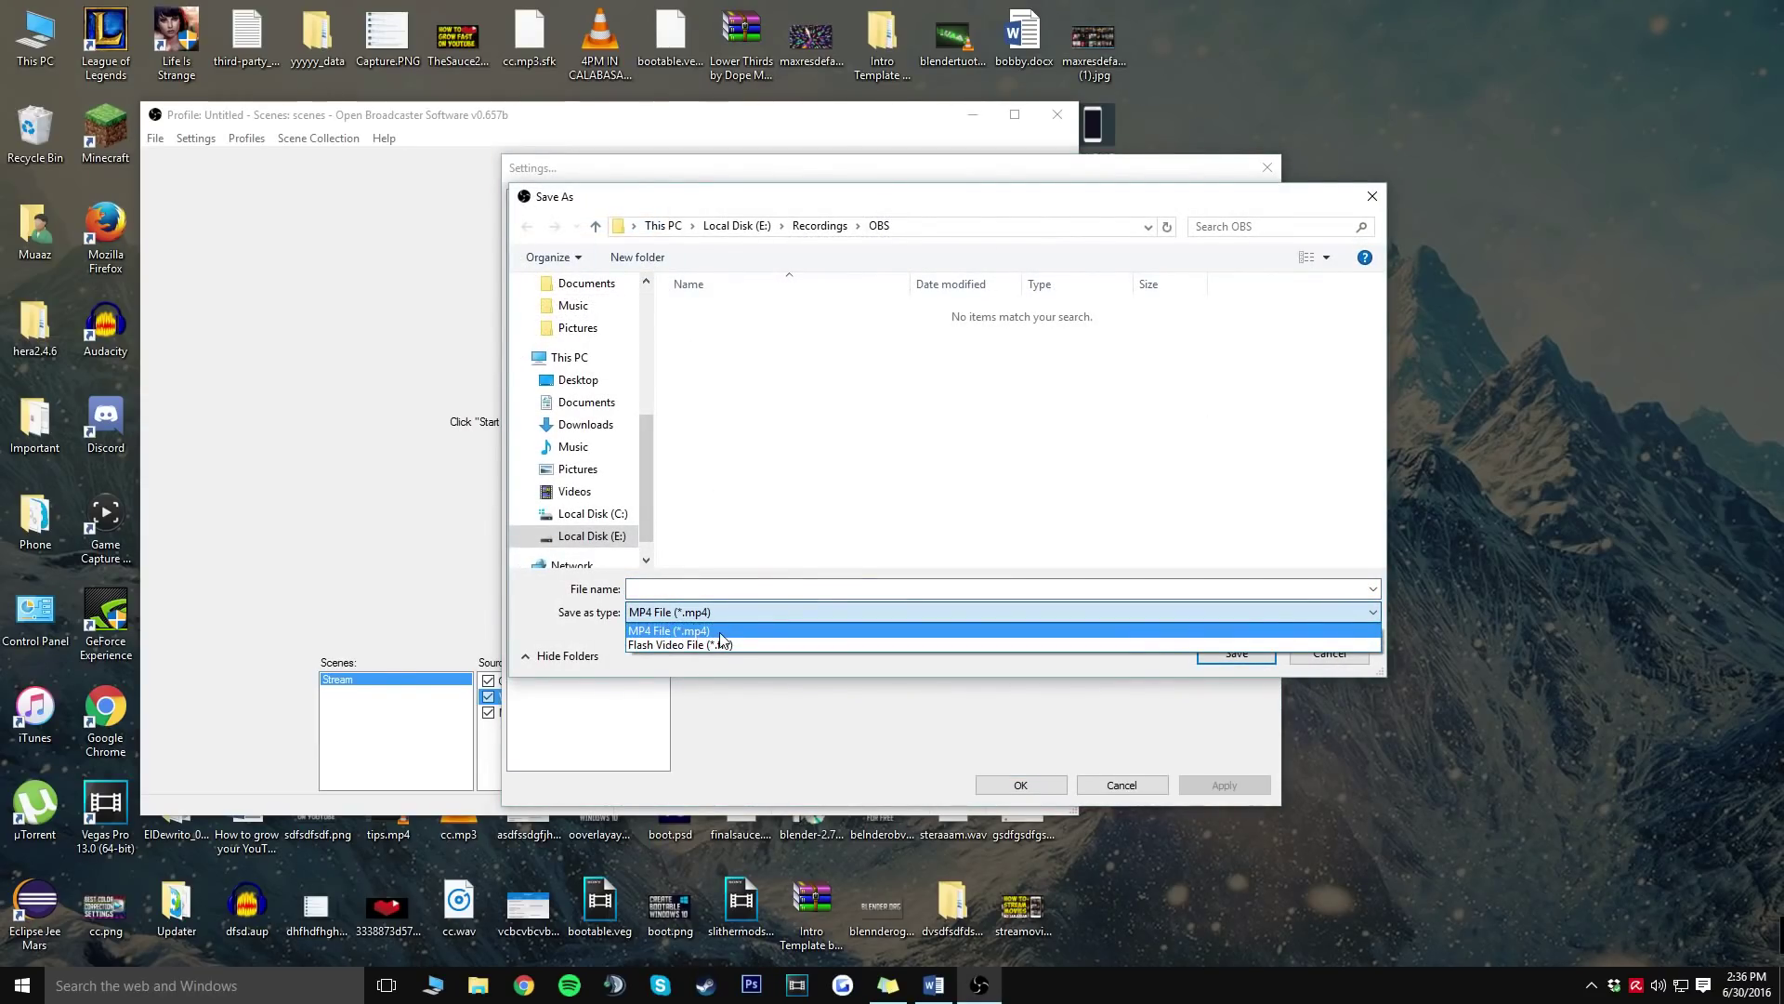
click(582, 619)
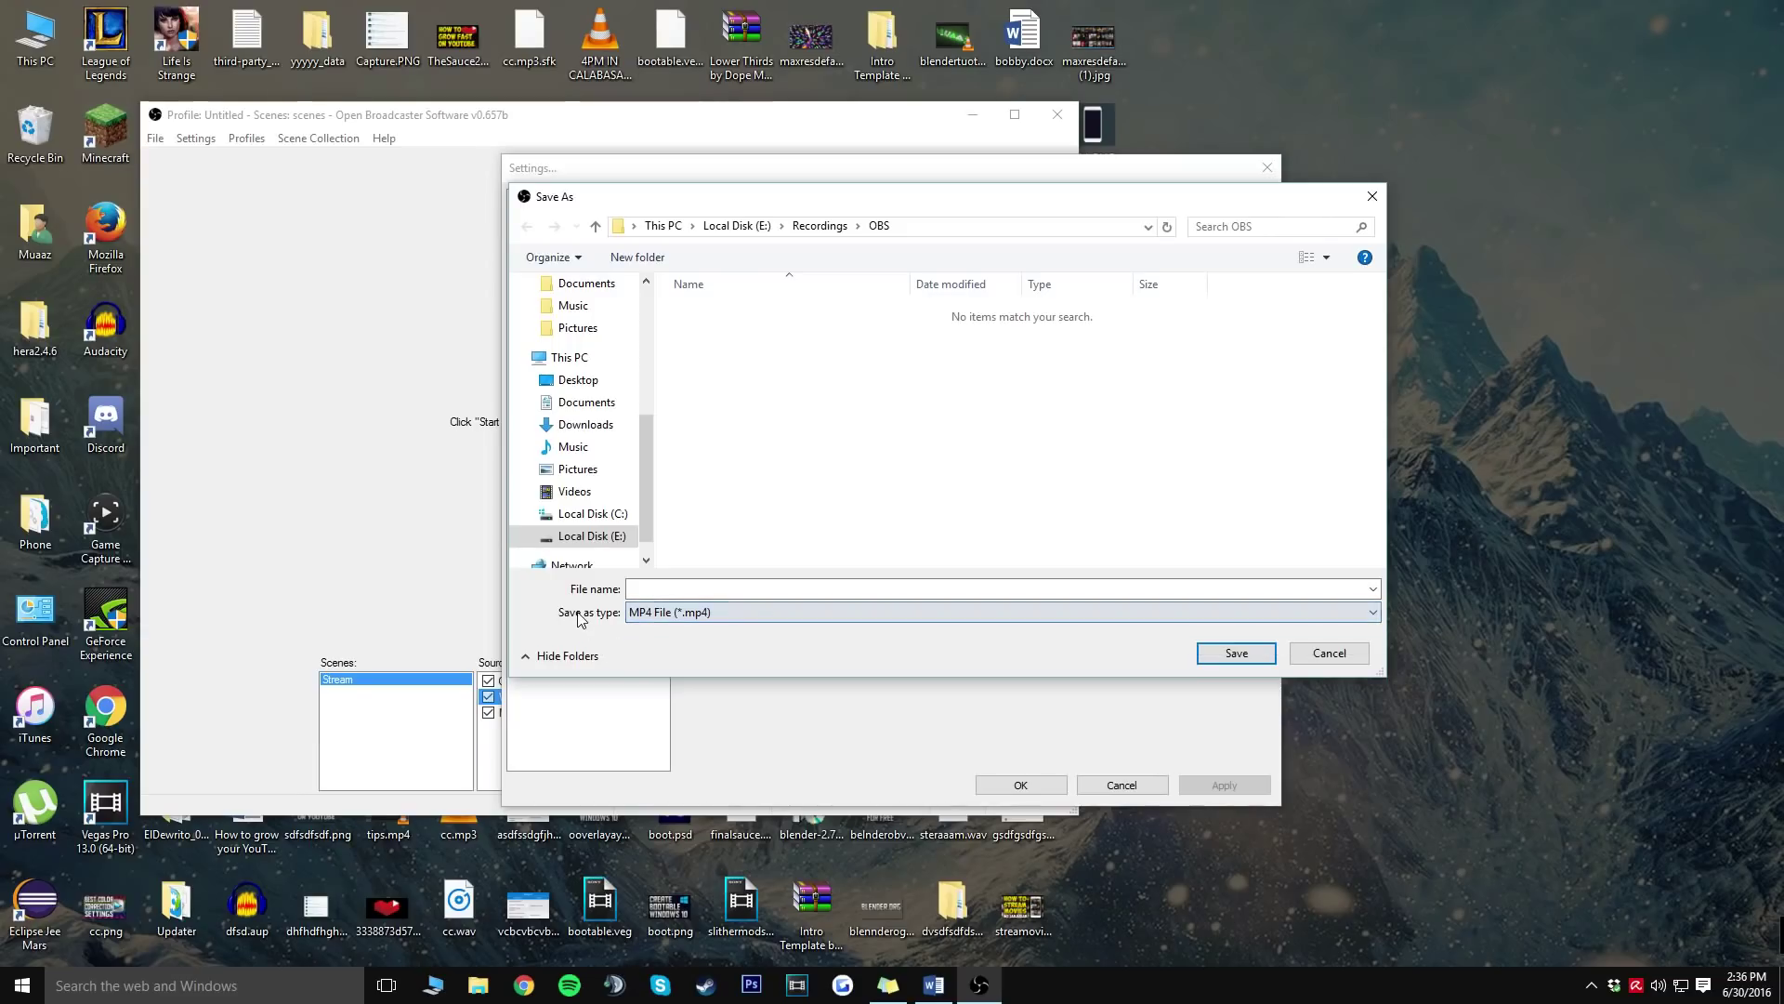
click(1315, 657)
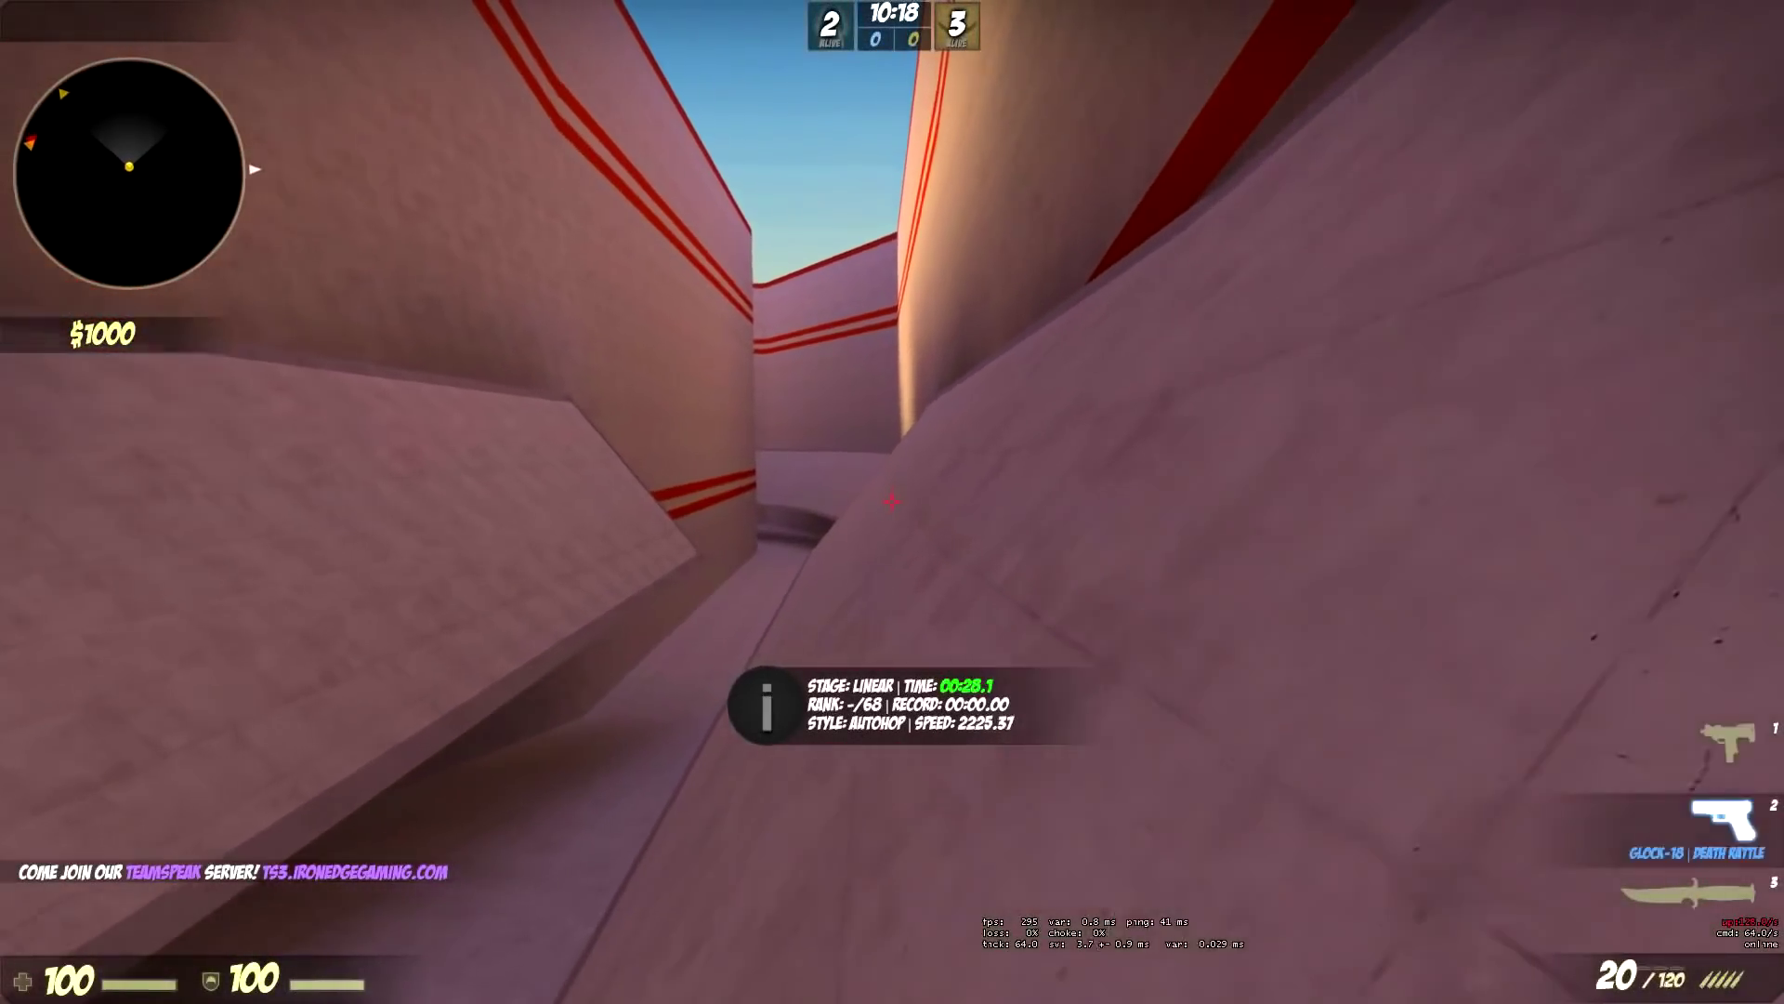
Equip the knife in Counter-Strike while running through the surf map
key(3)
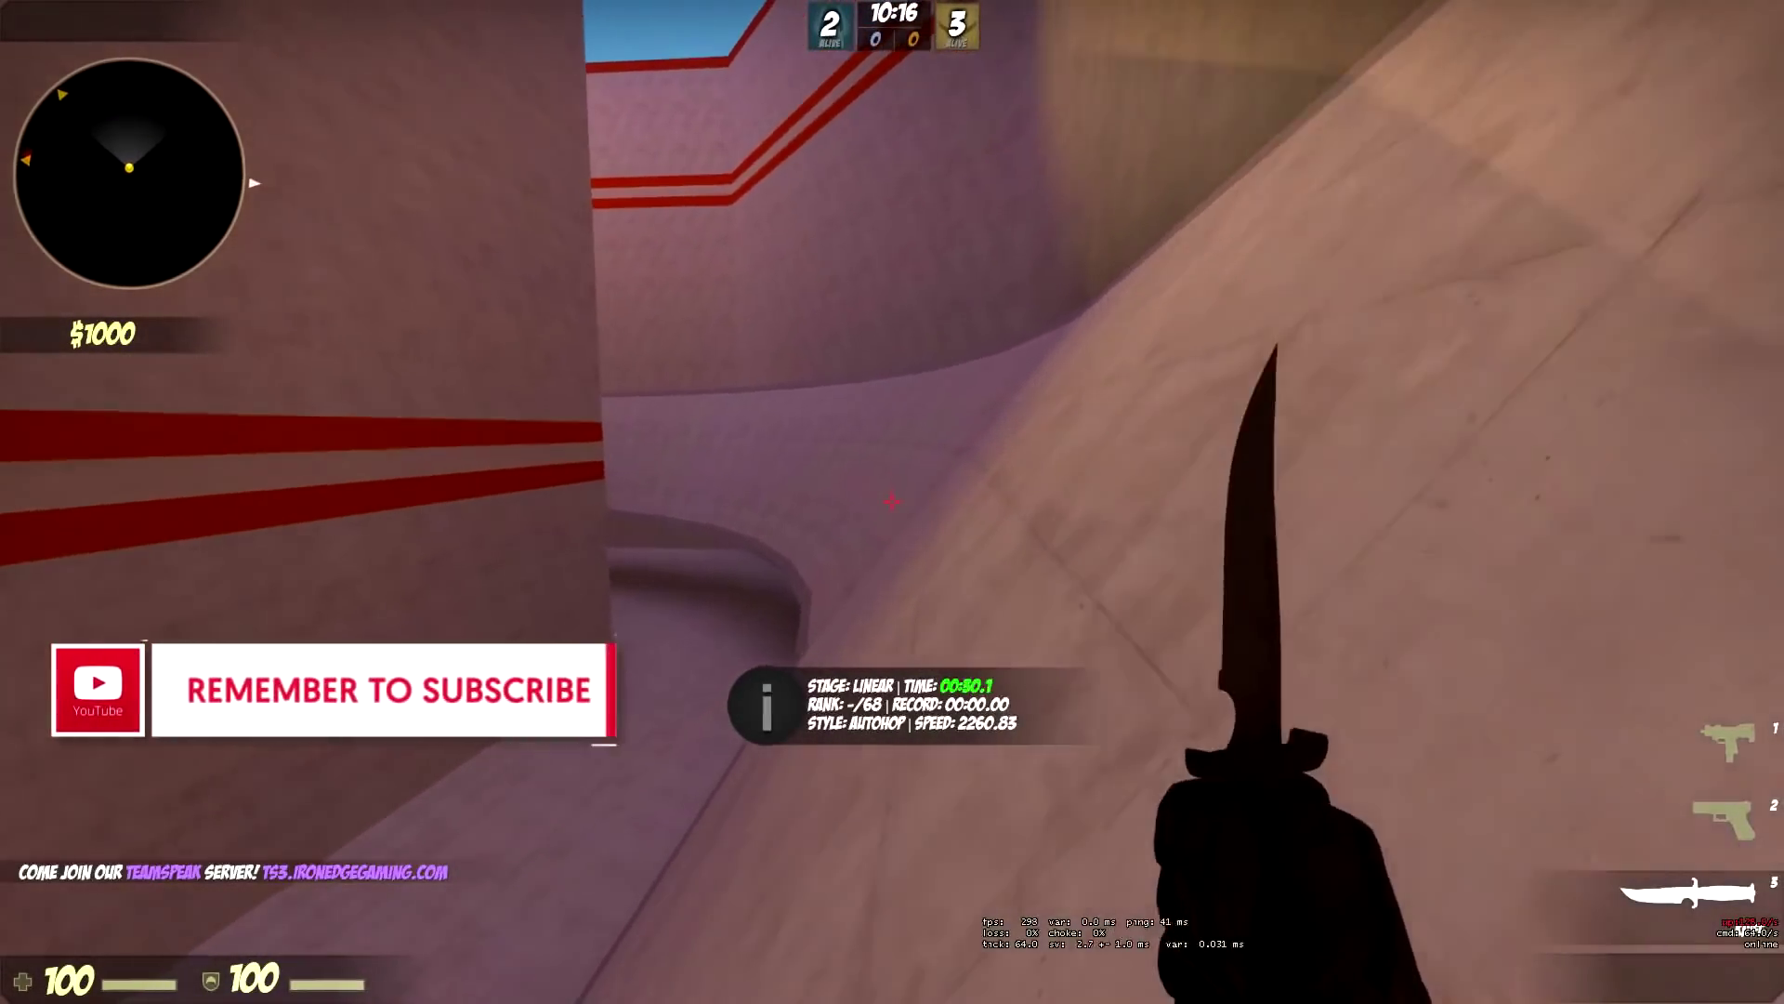